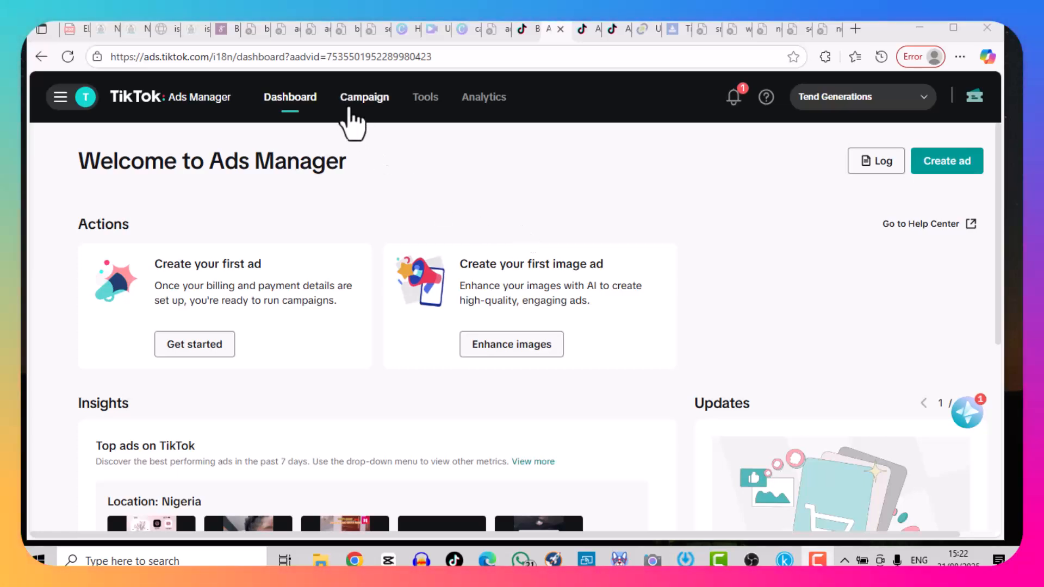
- Open the Campaign page, which lists one draft and zero campaigns
left_click(350, 108)
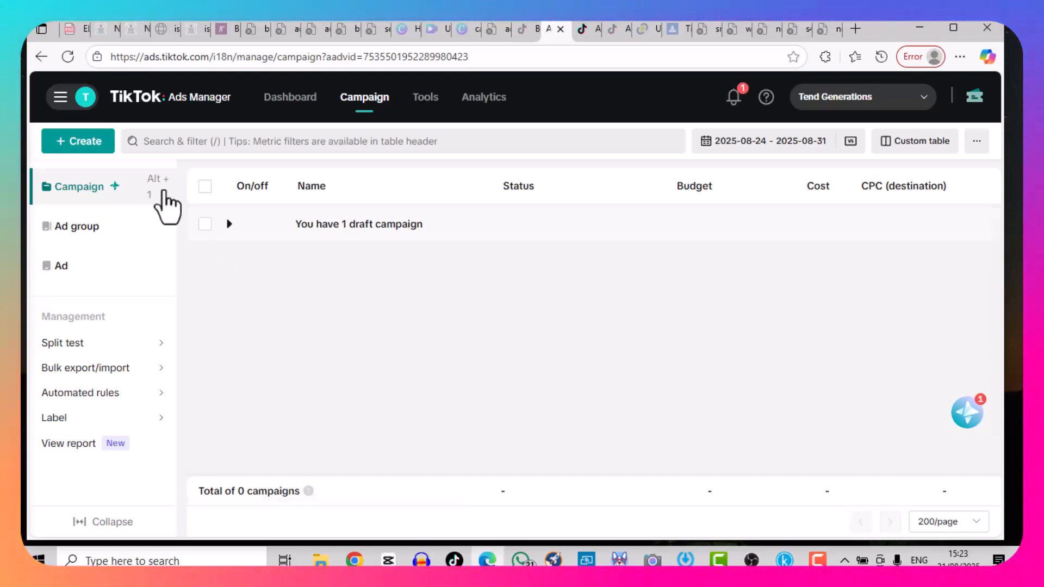
- Create a new campaign, reaching the objective step with Brand awareness chosen
left_click(85, 143)
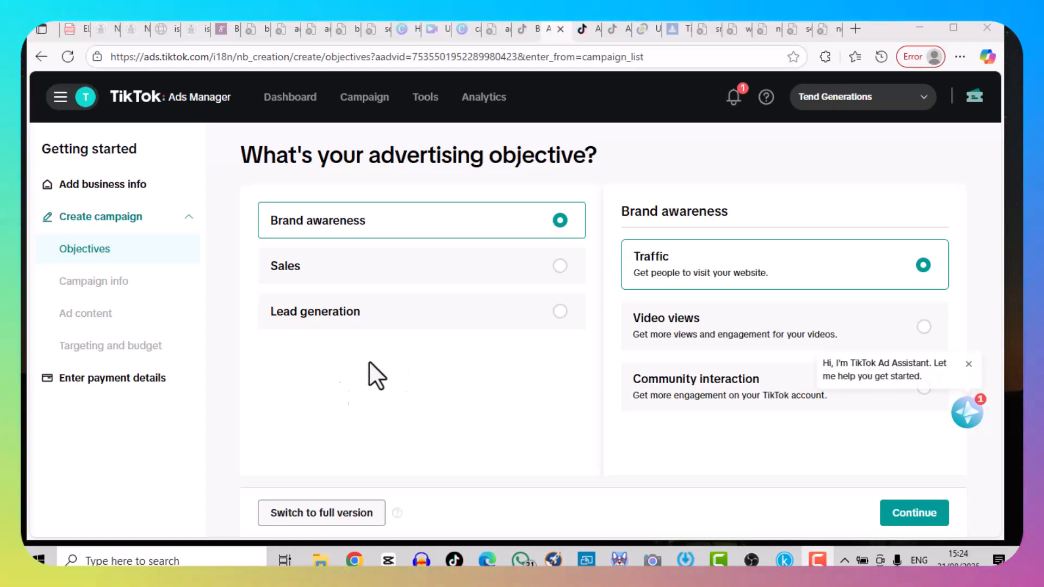
- Switch from the guided setup to the full campaign-creation version, confirming Exit
left_click(339, 521)
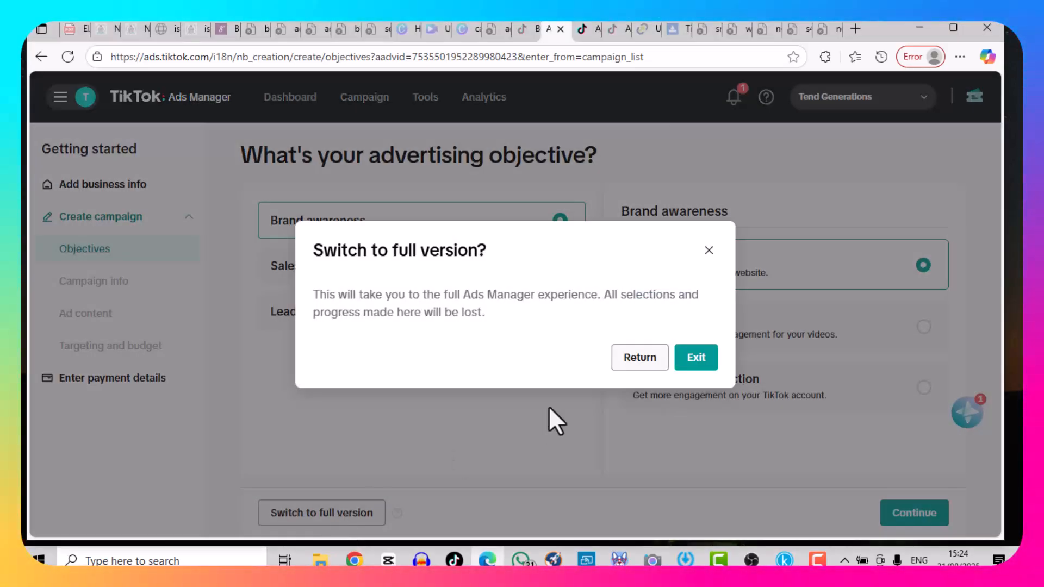
left_click(696, 366)
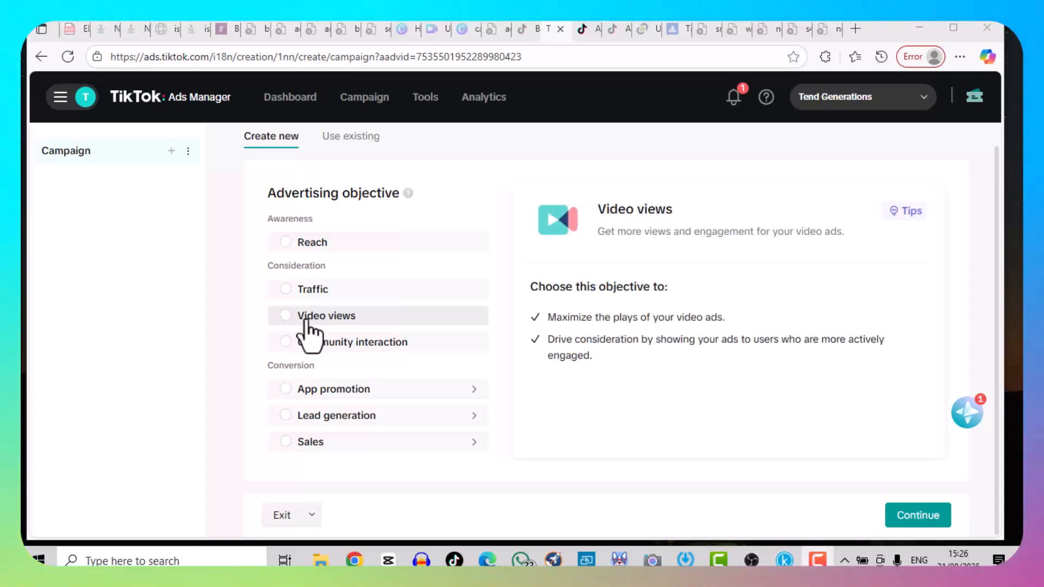
- Try Video views and Traffic, then settle on Community interaction as the objective
left_click(307, 321)
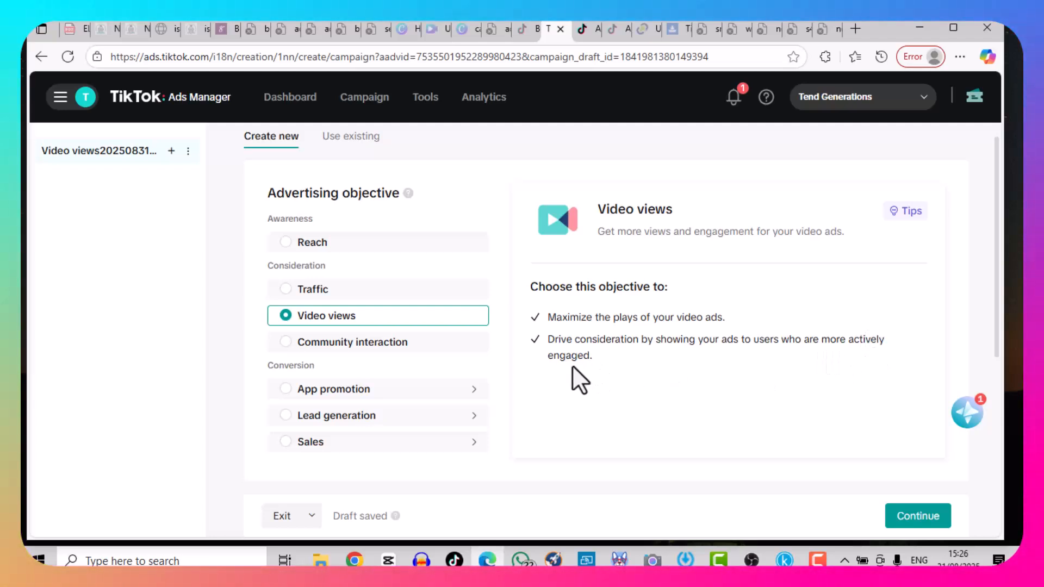
left_click(299, 291)
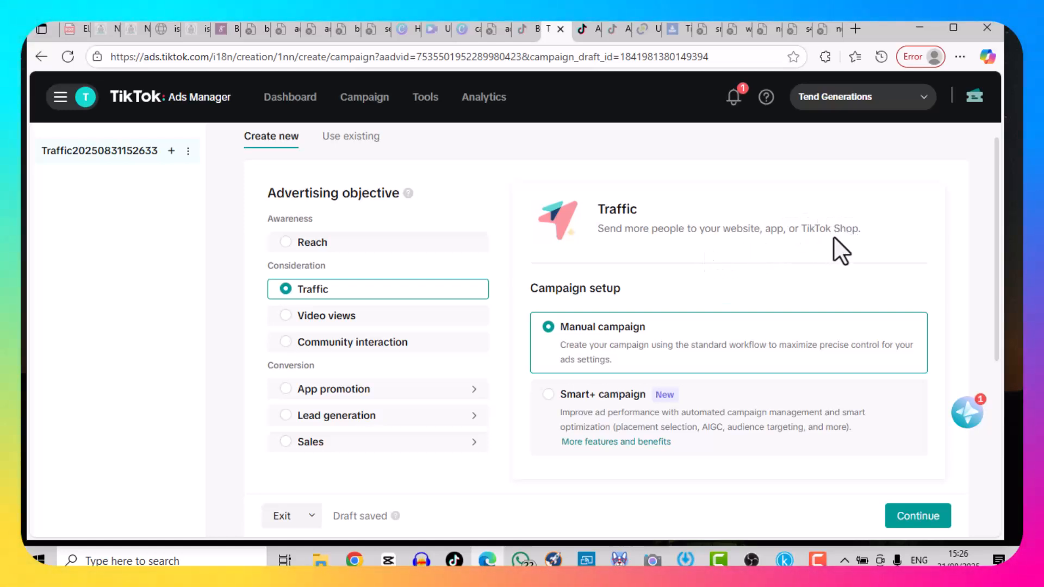
left_click(308, 357)
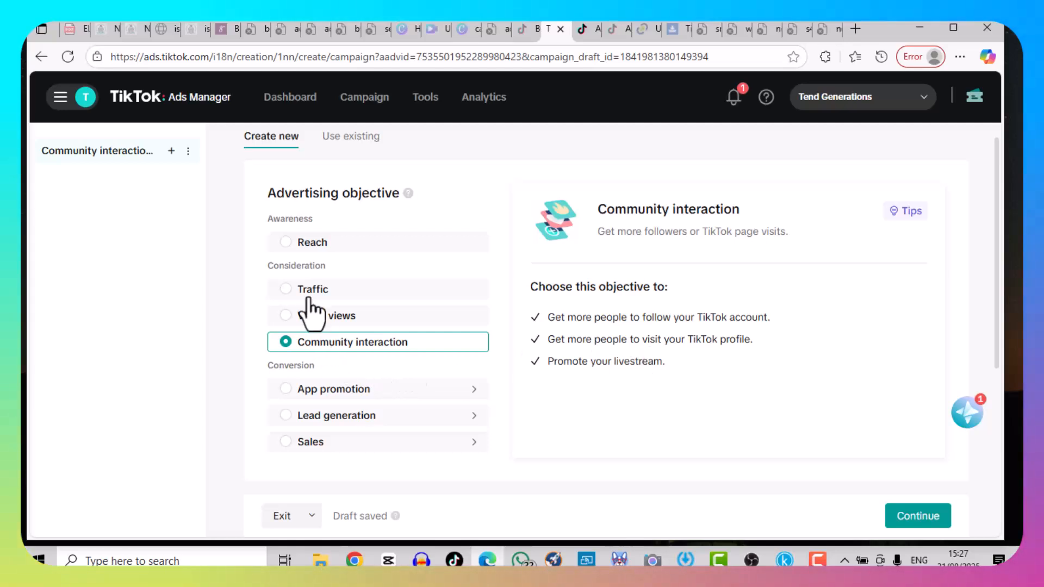
- Try App promotion and Lead generation, then choose Sales as the objective
left_click(312, 394)
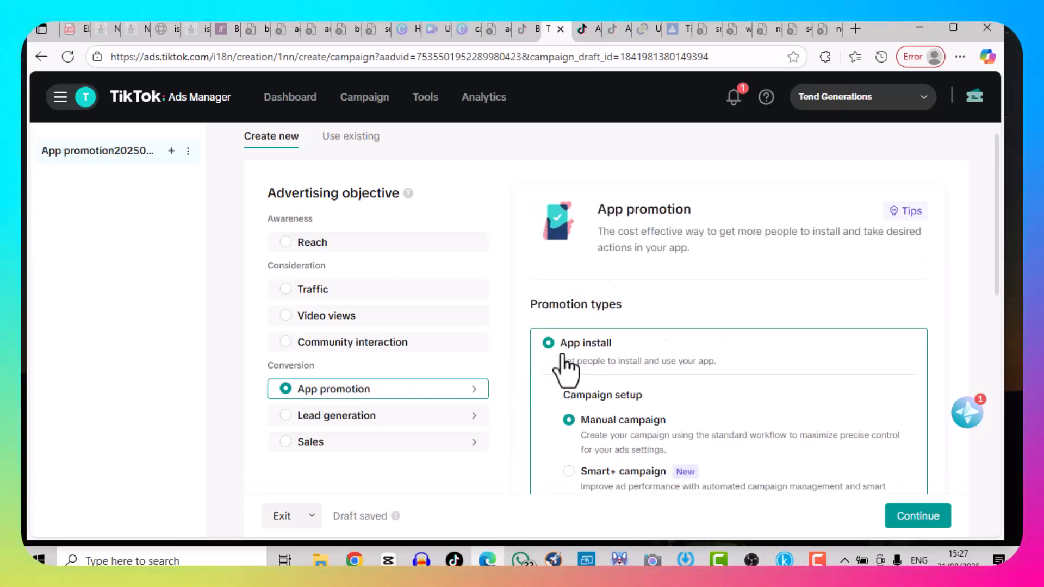
left_click(297, 423)
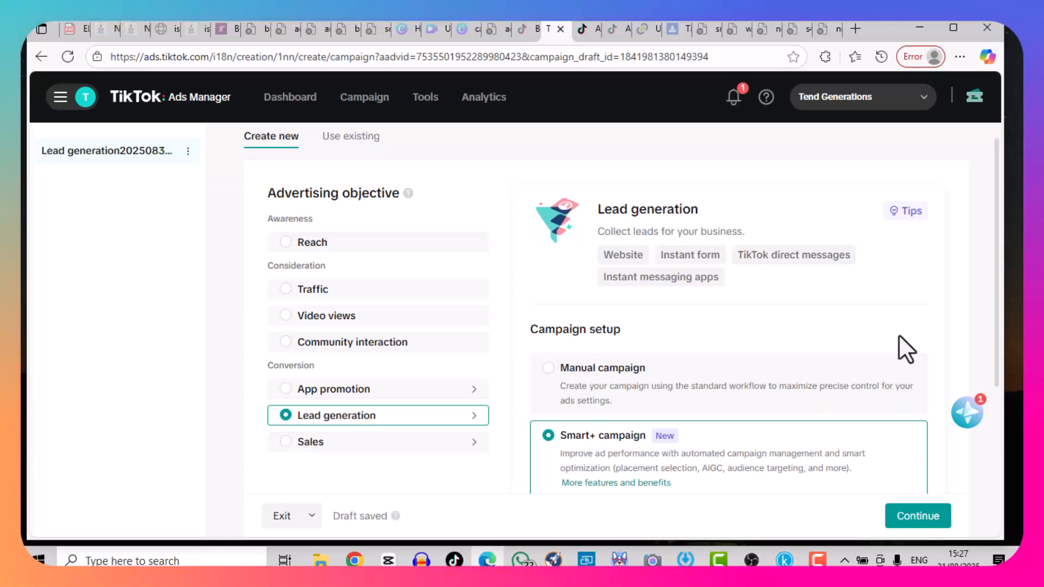
scroll(939, 304, "down", 3)
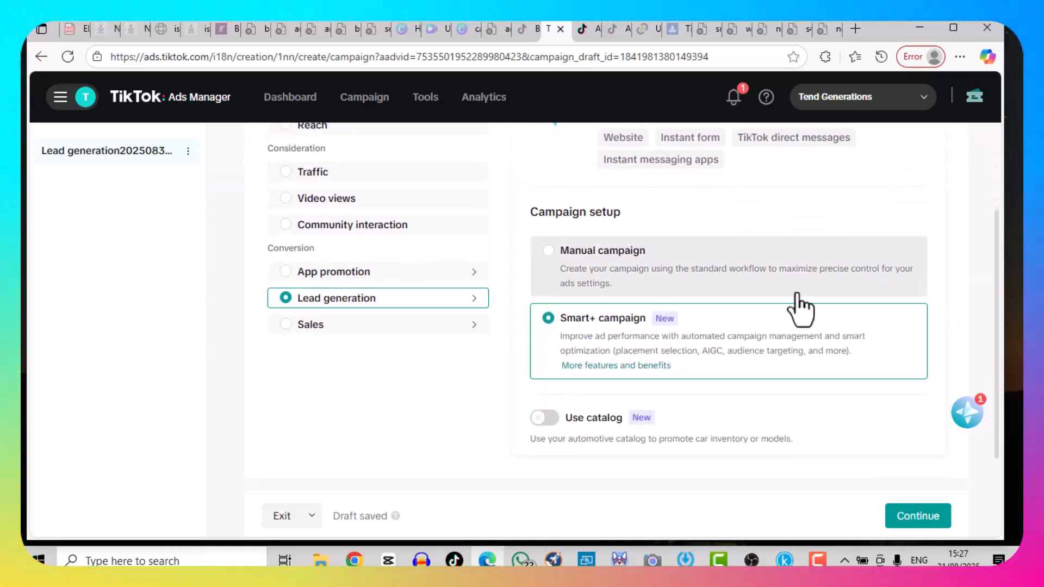
left_click(324, 270)
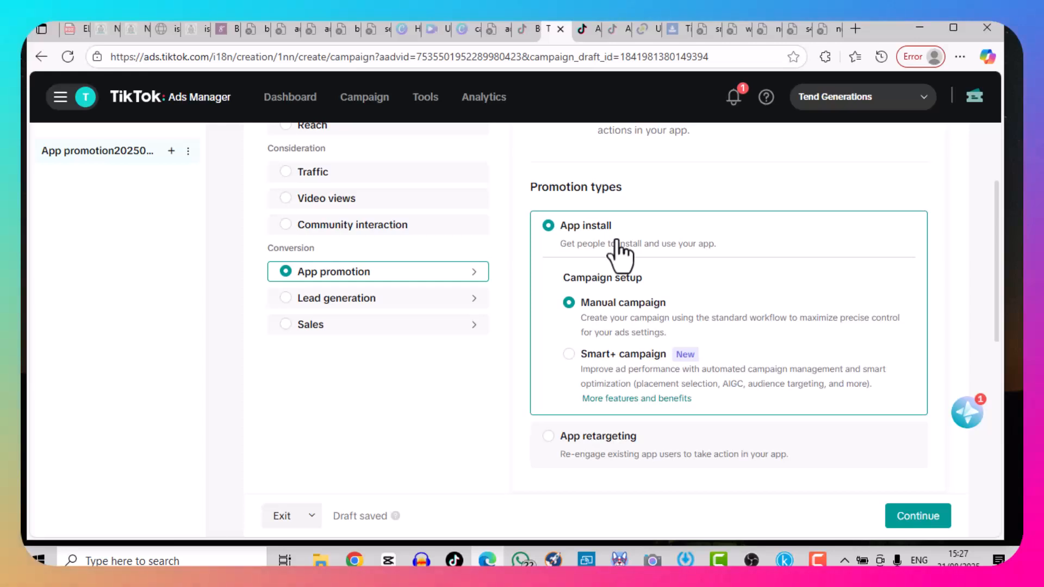
left_click(300, 326)
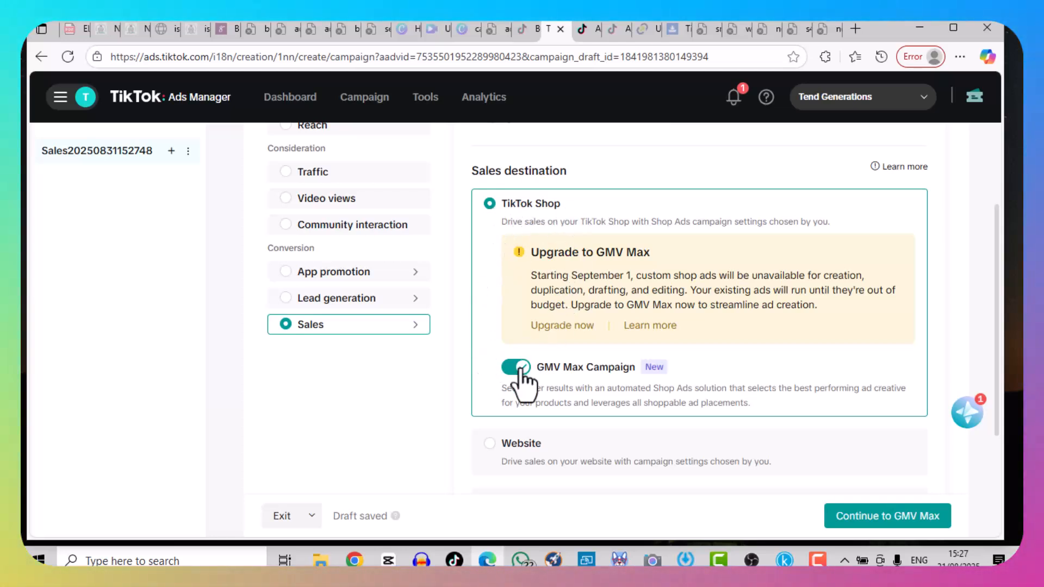
- Set the Sales destination to Website, dismiss the tip, and switch to the Business Center form tab
left_click(497, 450)
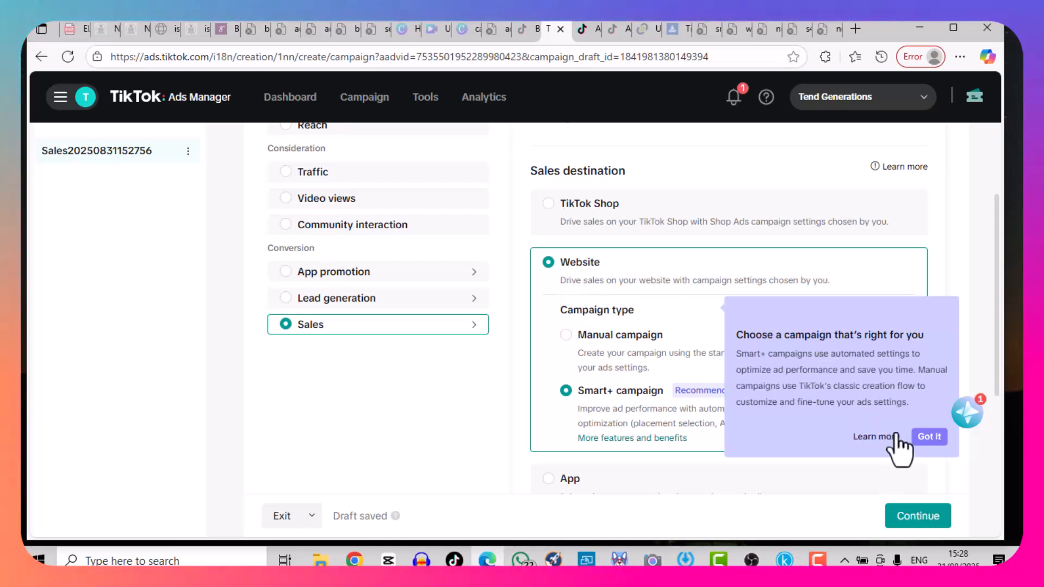
left_click(930, 438)
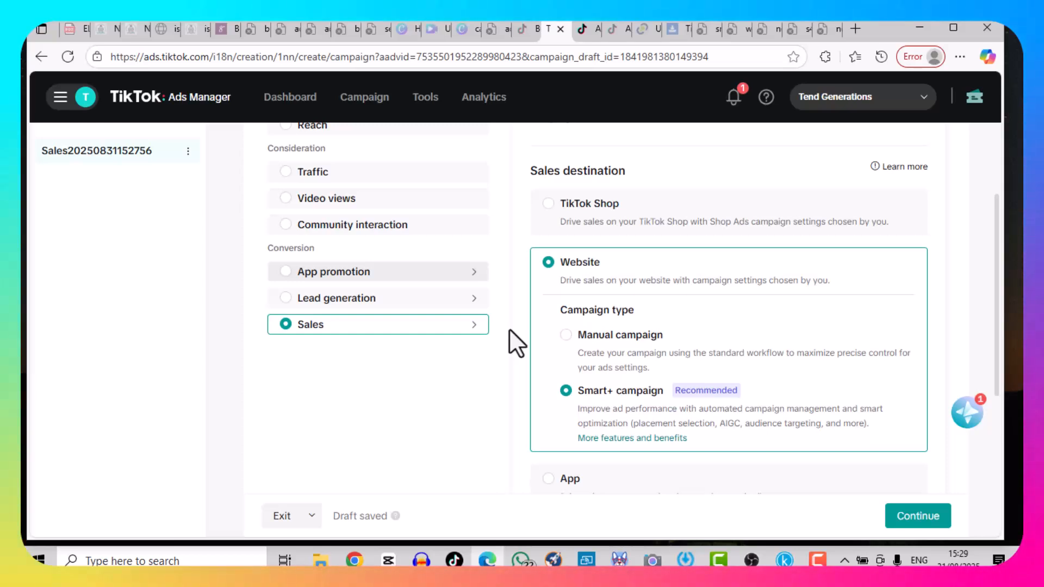
left_click(585, 28)
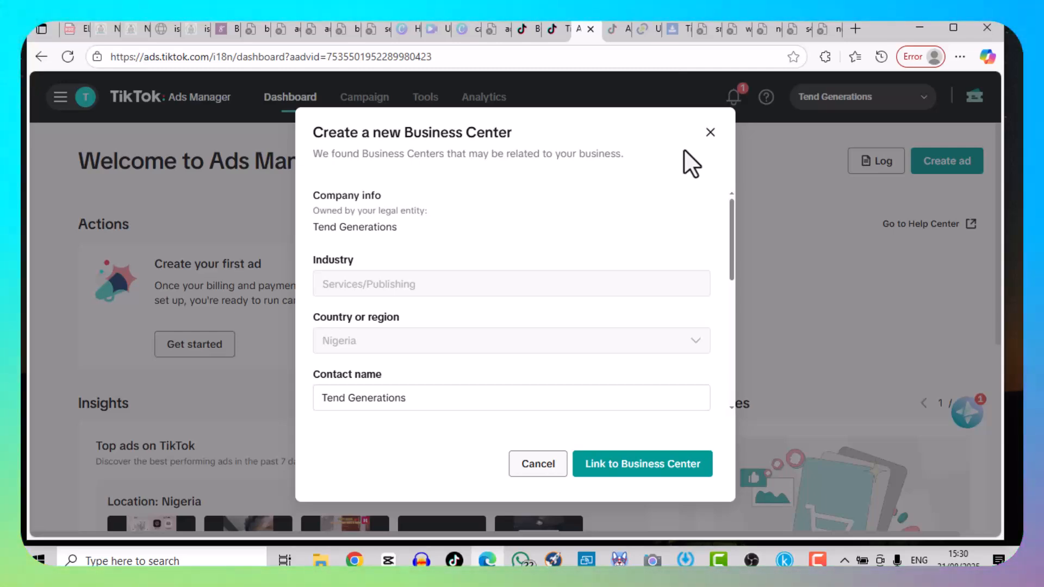
- Close the Create a new Business Center dialog and switch to the Welcome to Ads Manager tab
left_click(710, 132)
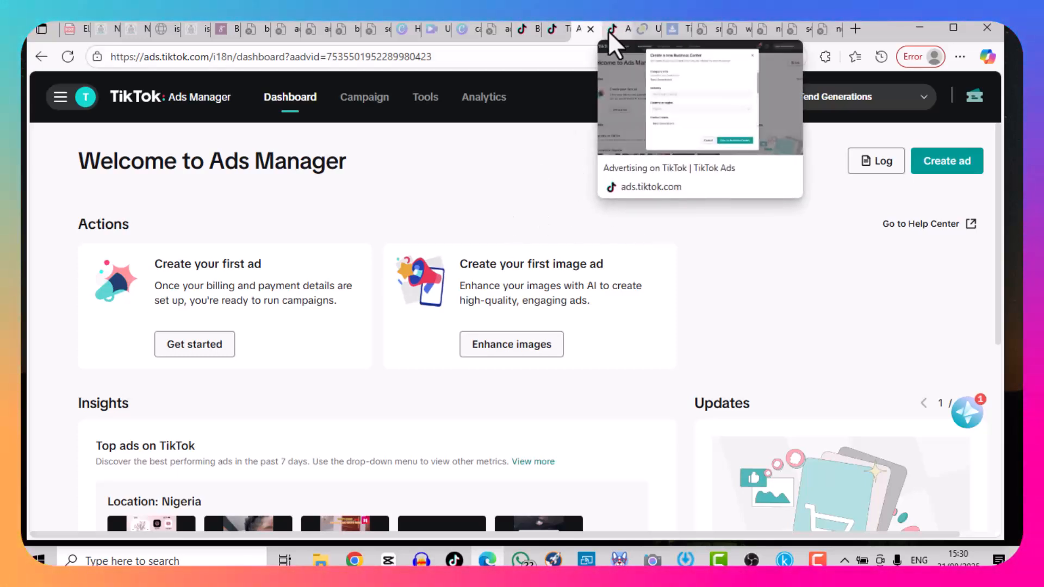
left_click(609, 30)
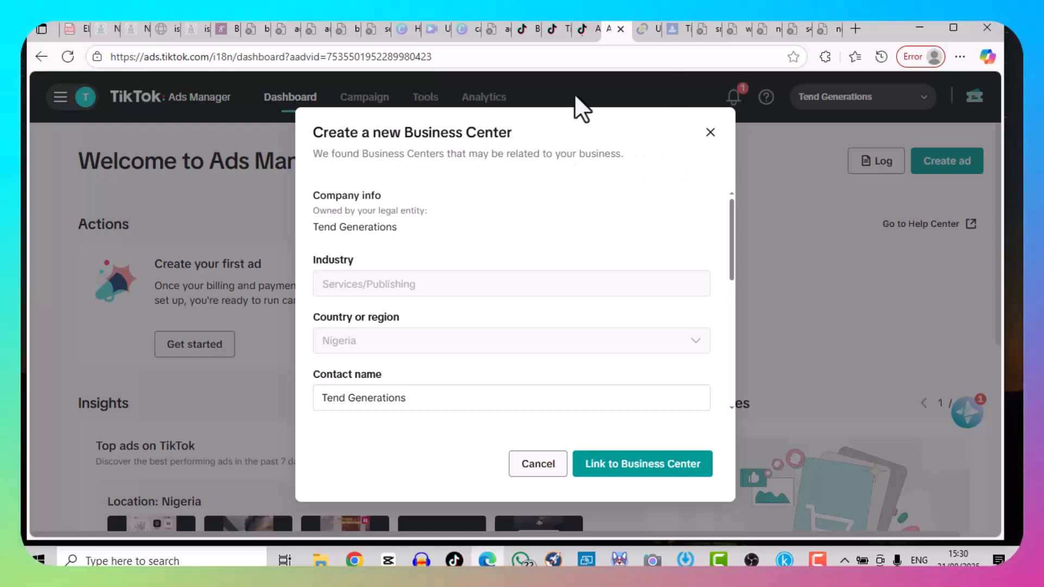
left_click(585, 27)
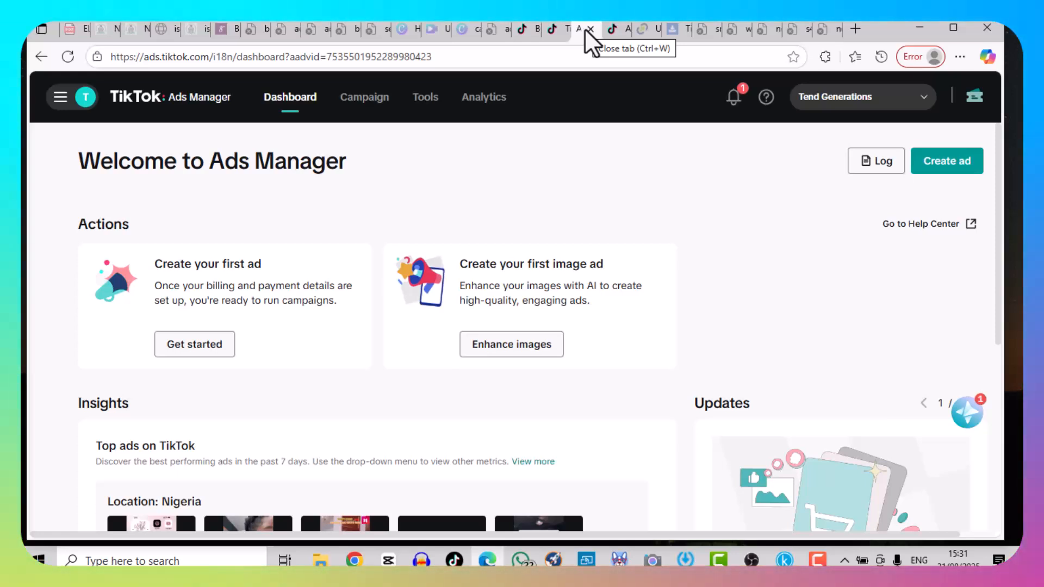
left_click(549, 31)
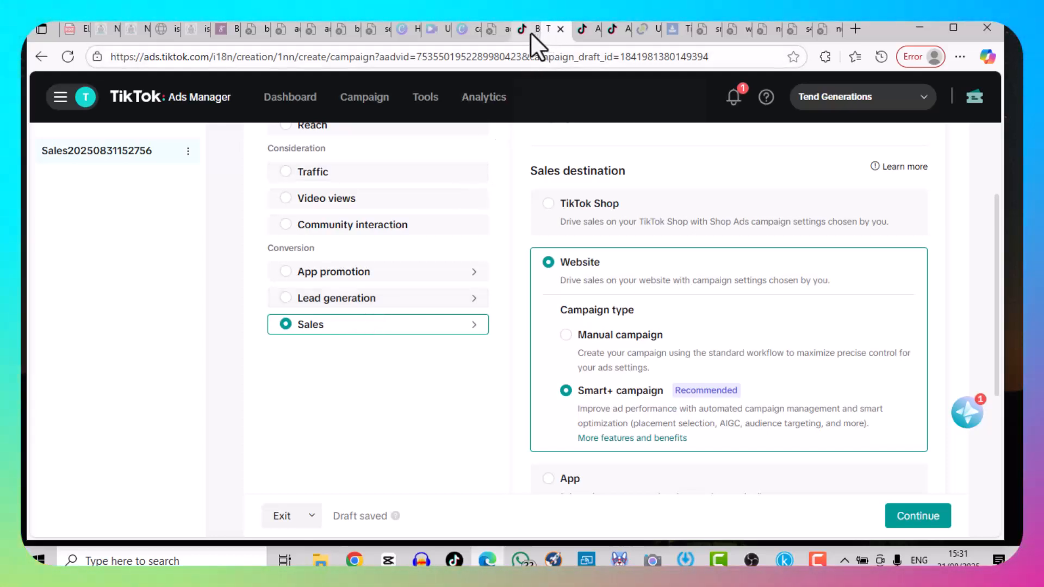
left_click(581, 32)
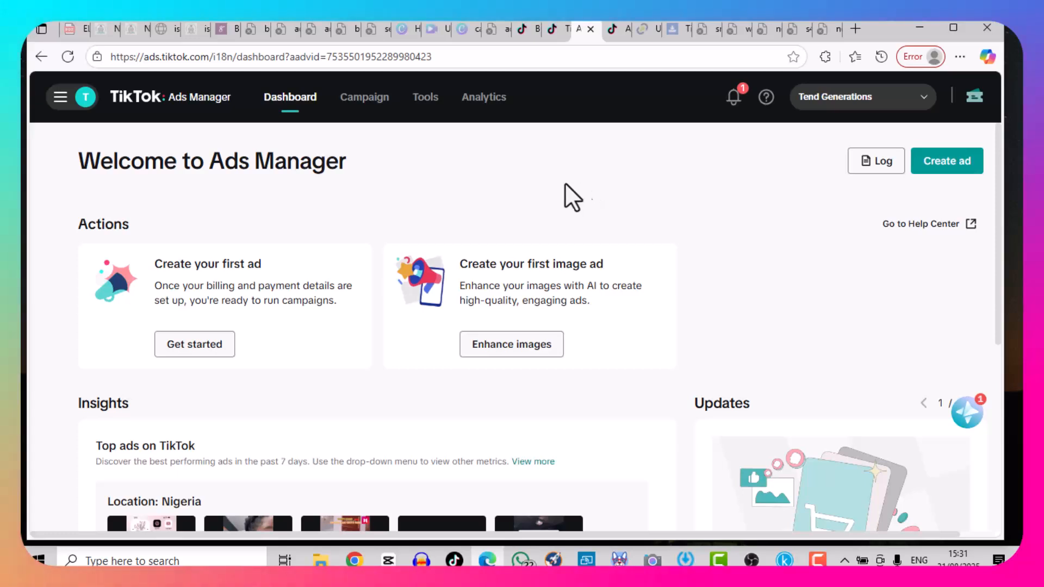
- Go to Events under Tools, landing on the phone identity verification page
left_click(425, 101)
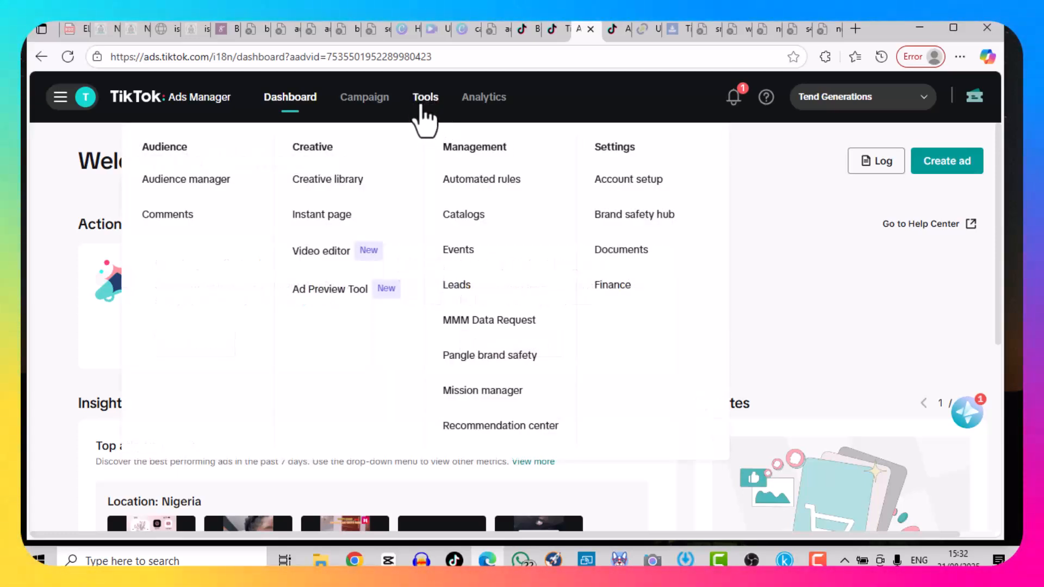
left_click(461, 257)
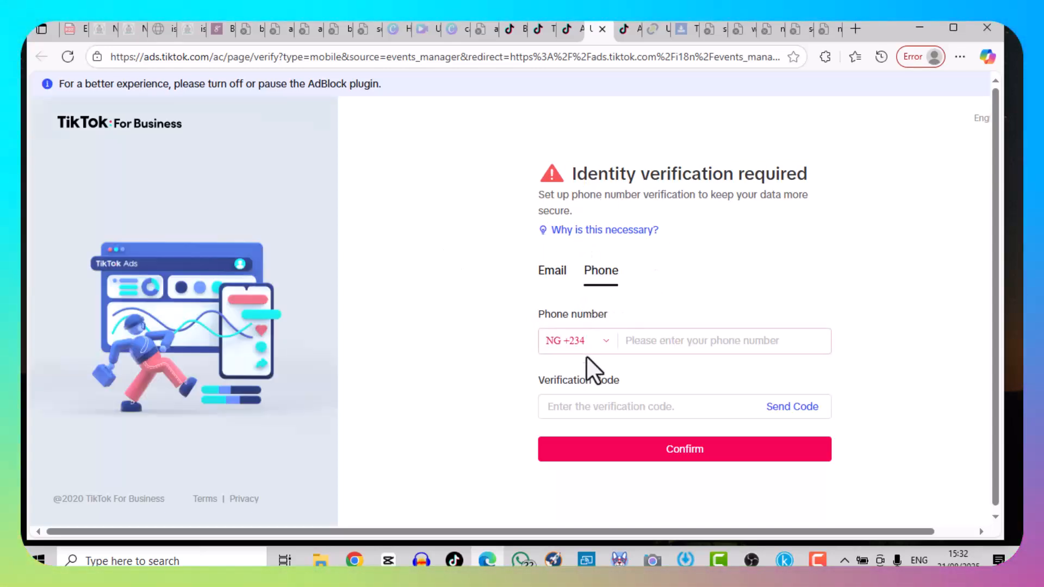
- Select the phone number field, then switch back to the Ads Manager dashboard tab
left_click(646, 348)
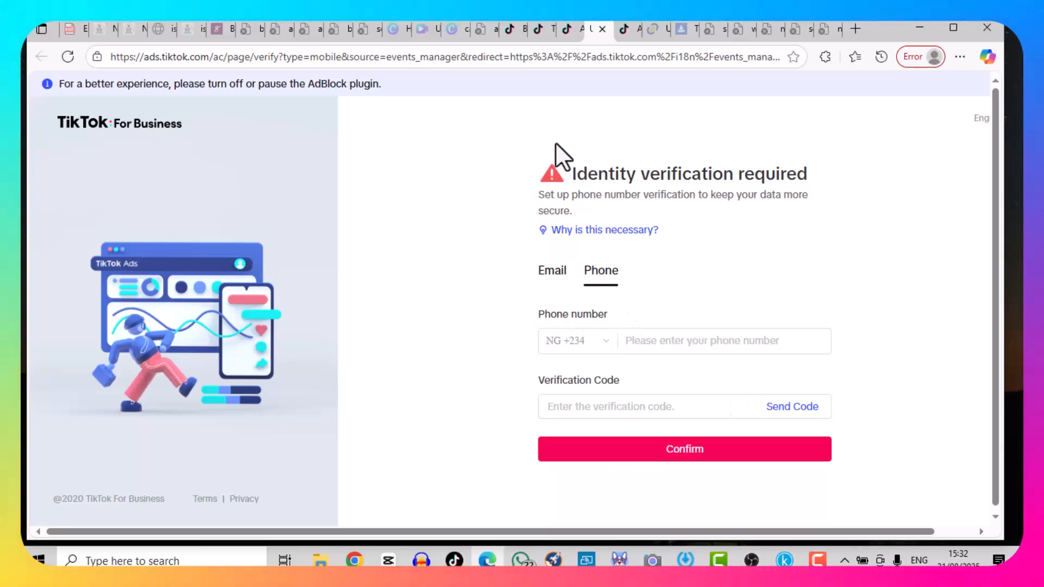
left_click(570, 27)
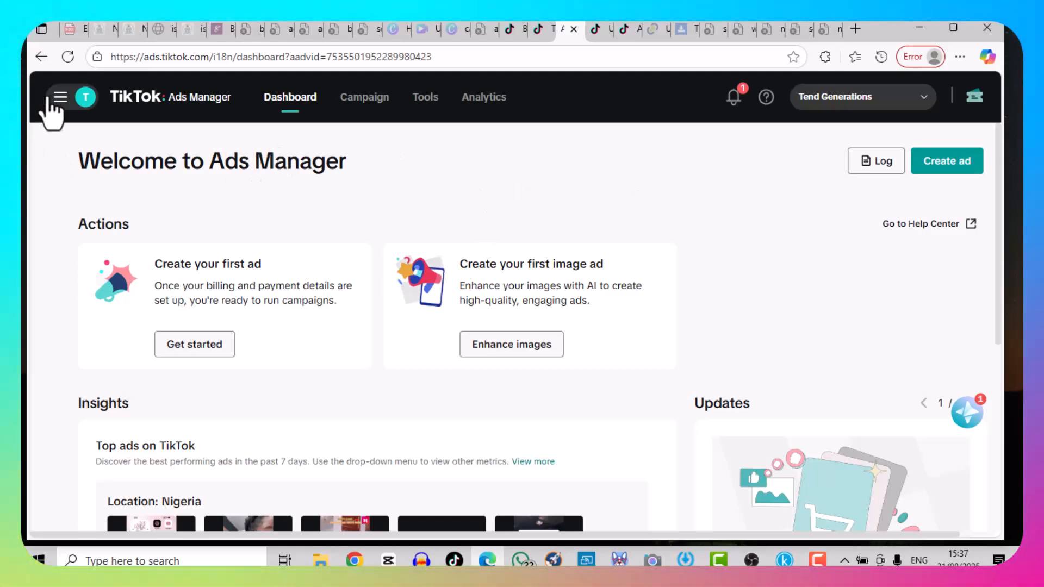
- Load the Business Center setup form from the hamburger menu, then switch back to the Ads Manager tab
mouse_move(56, 102)
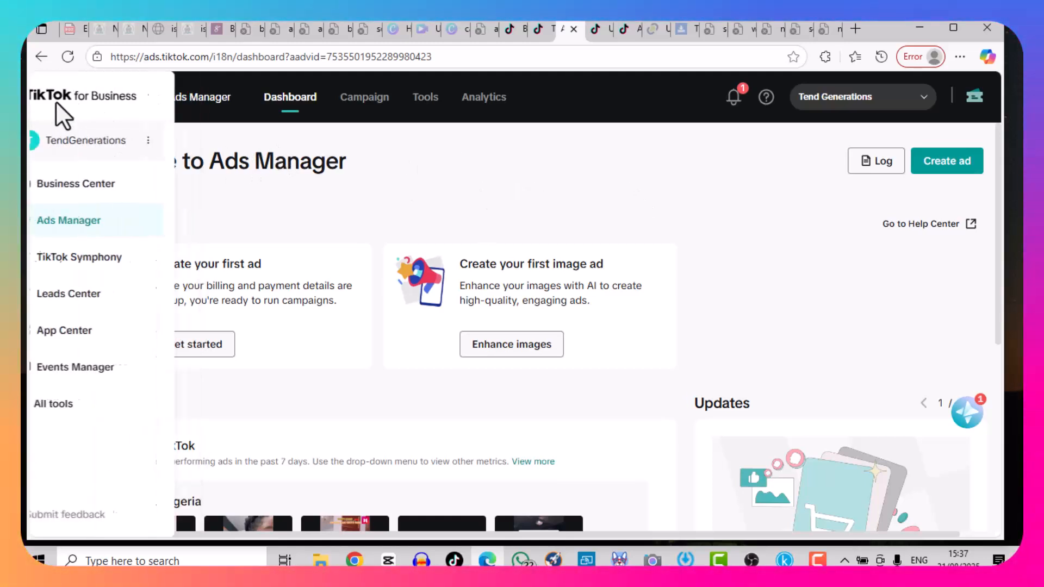
left_click(113, 187)
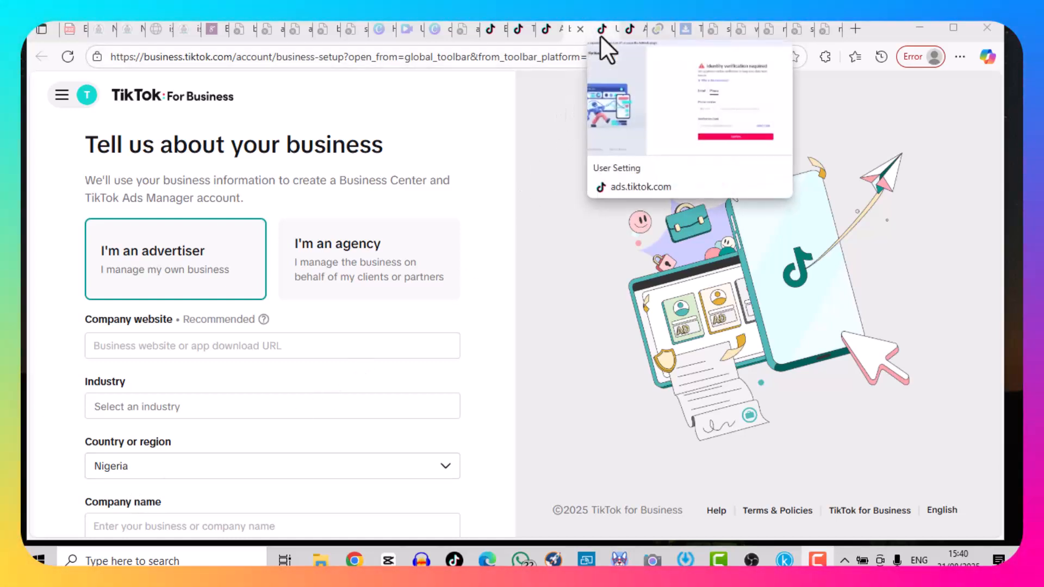
left_click(549, 33)
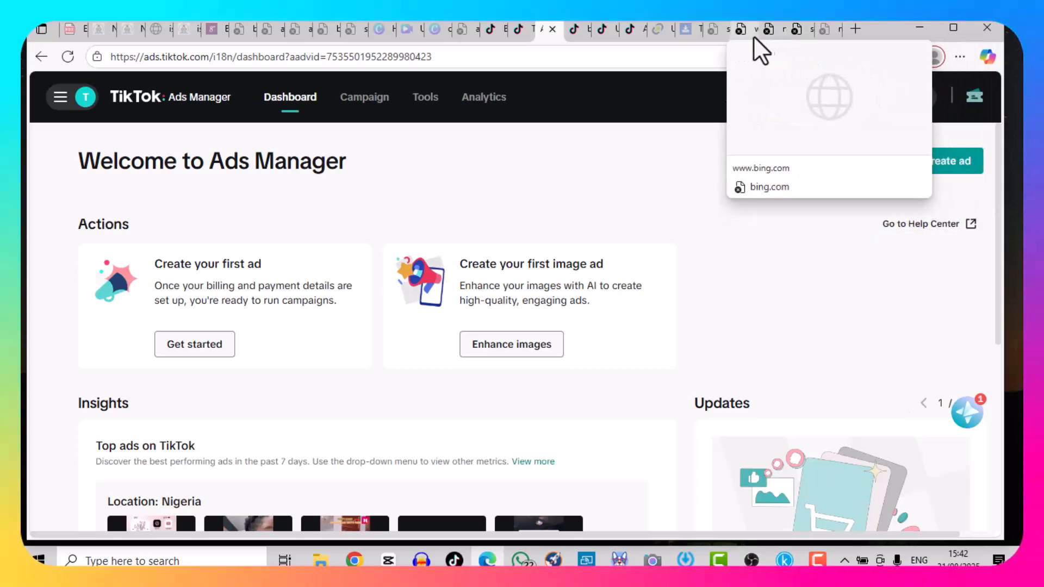
left_click(821, 37)
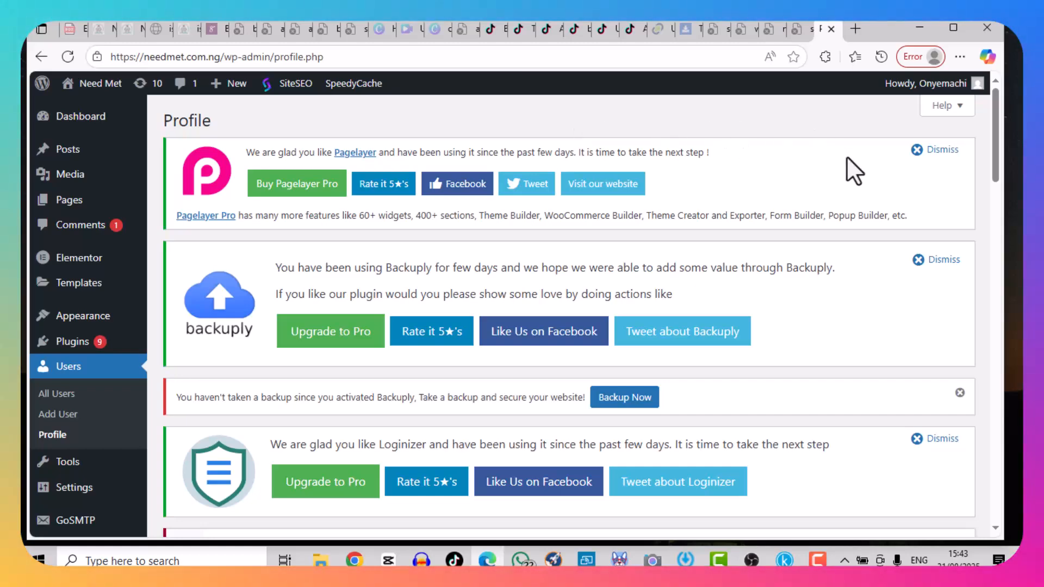
left_click(543, 30)
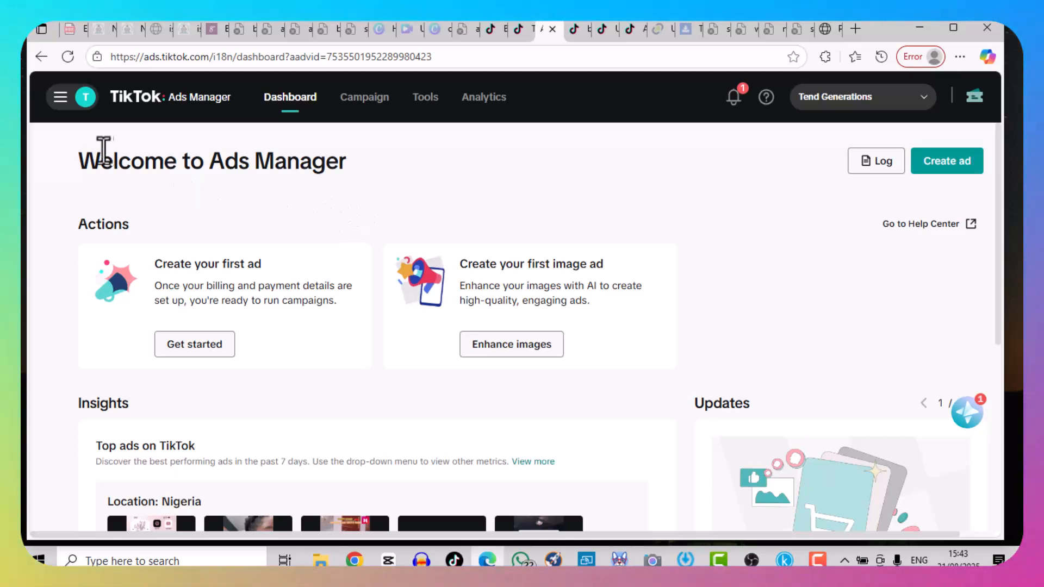
- Open the TikTok for Business tools menu from the Ads Manager hamburger icon
left_click(50, 103)
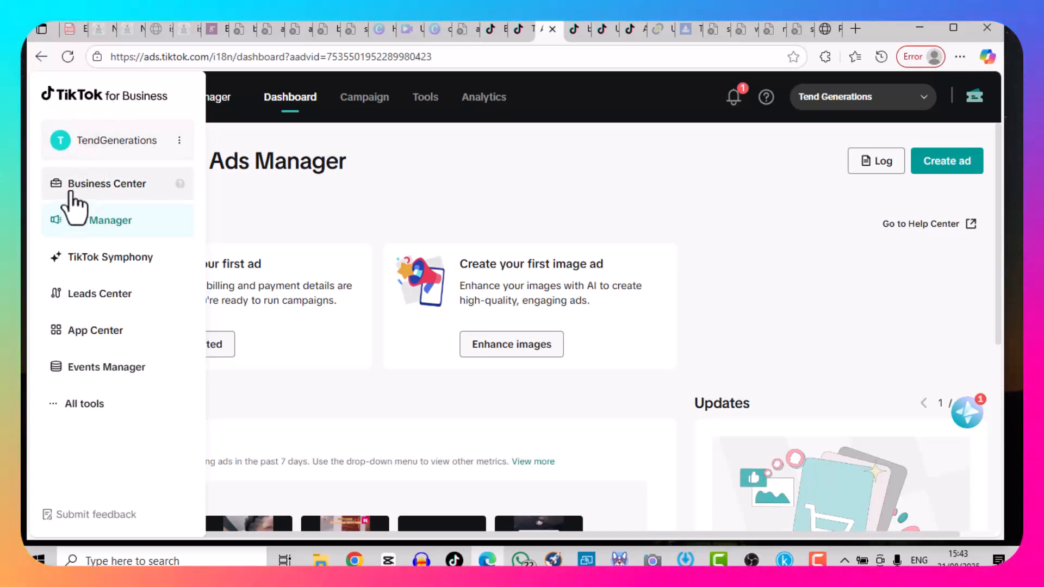
- Go to Business Center's 'Tell us about your business' form and focus the Company website field
left_click(154, 191)
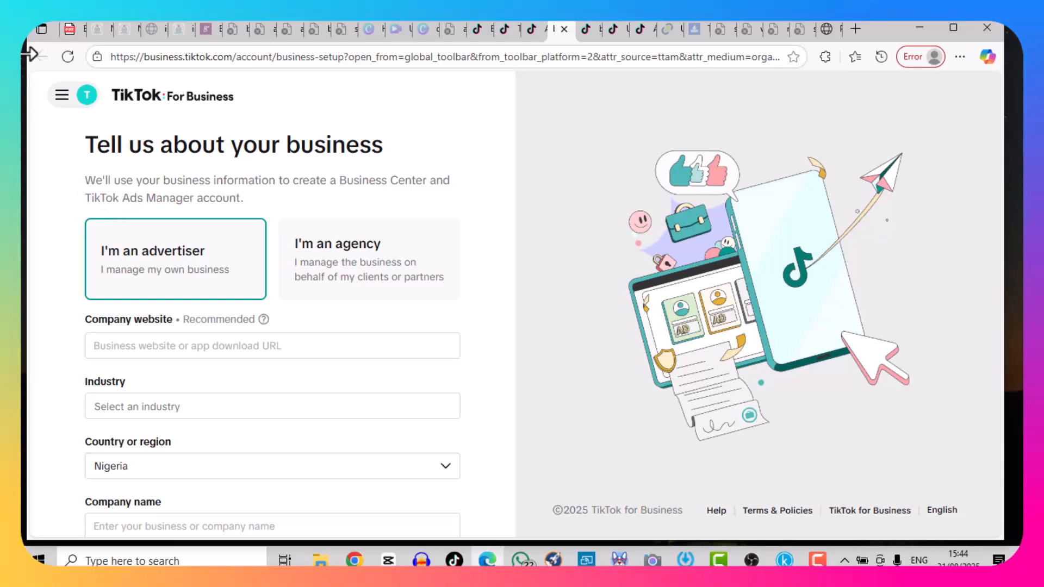
left_click(62, 95)
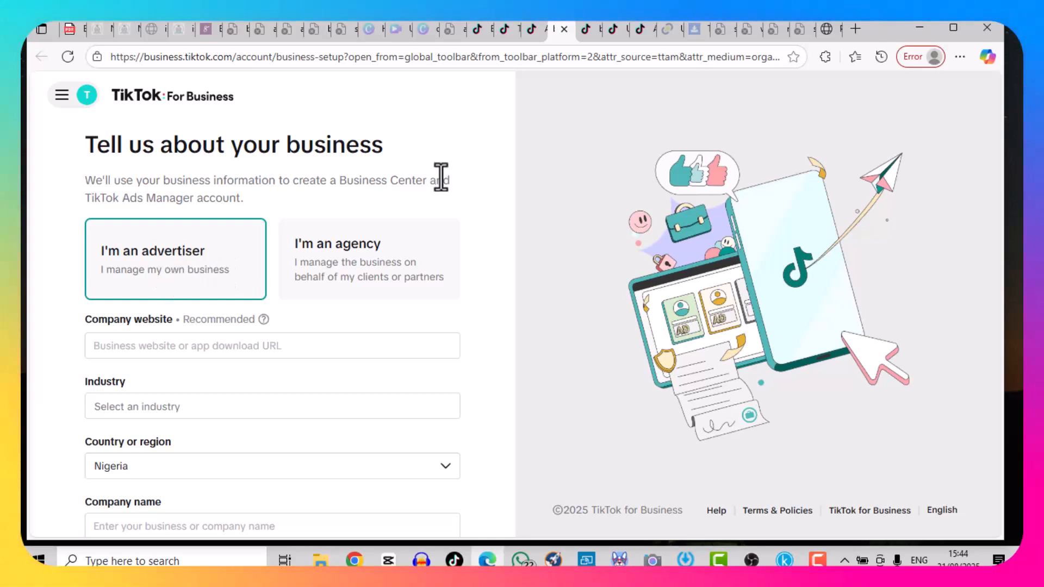
scroll(441, 176, "down", 3)
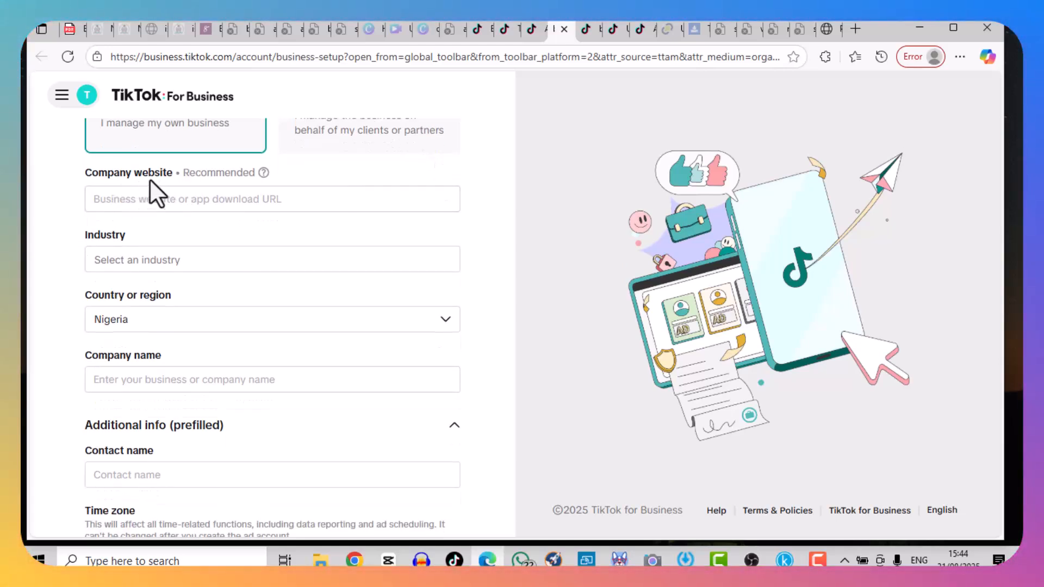
left_click(189, 199)
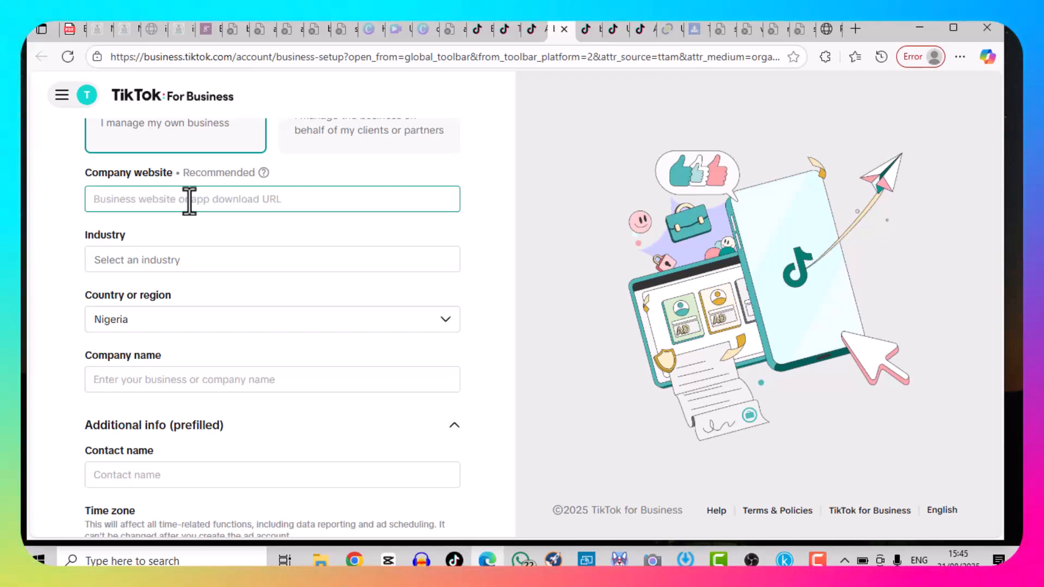
type("htp")
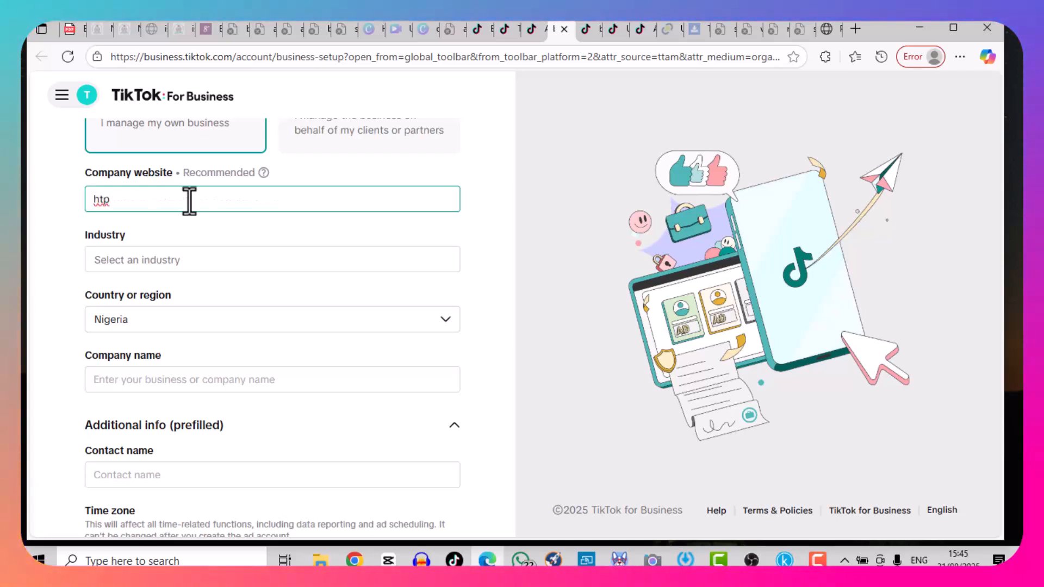
key("BackSpace")
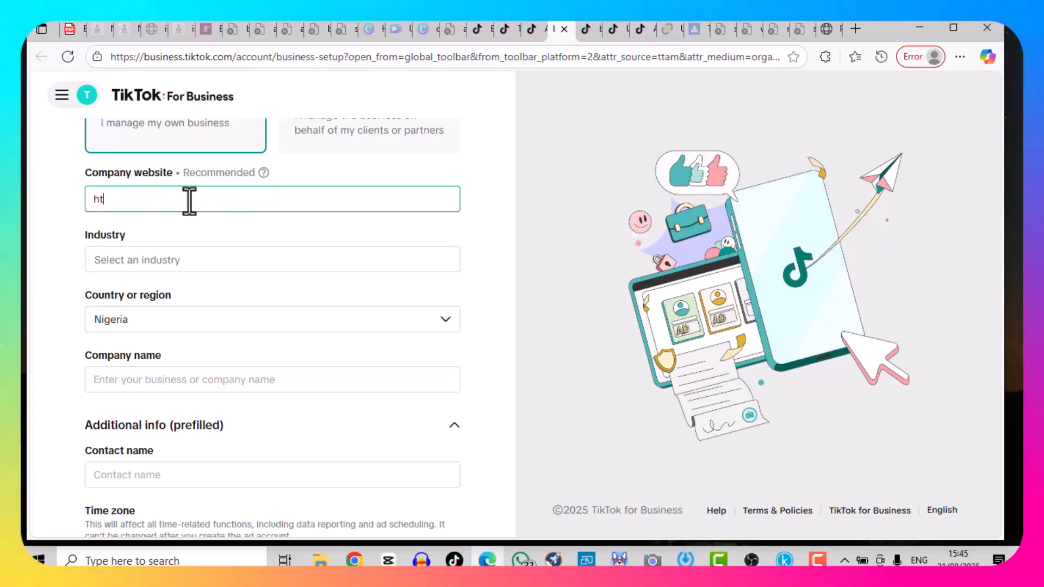
type("tps://n")
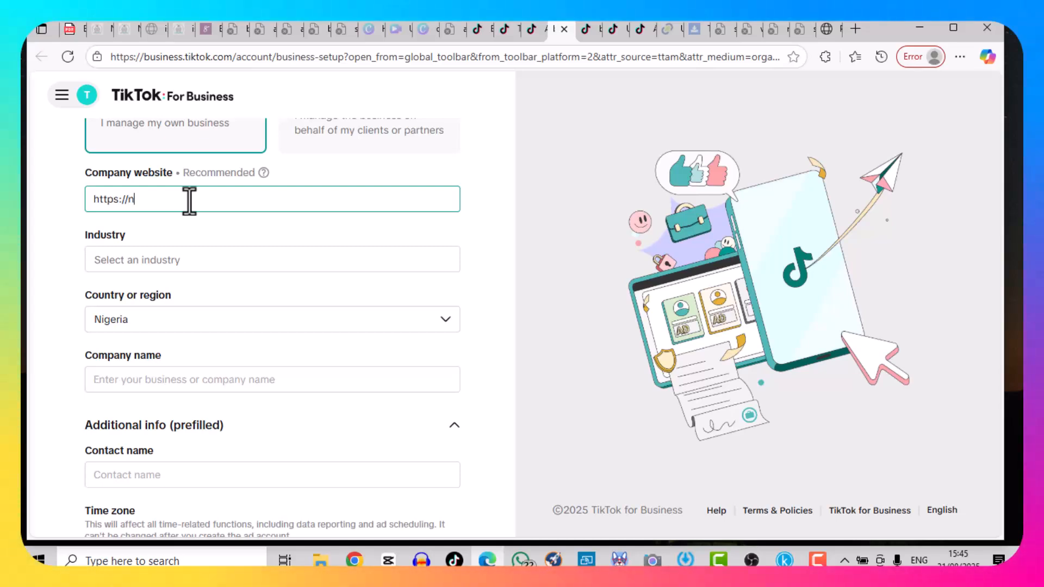
type("eedme")
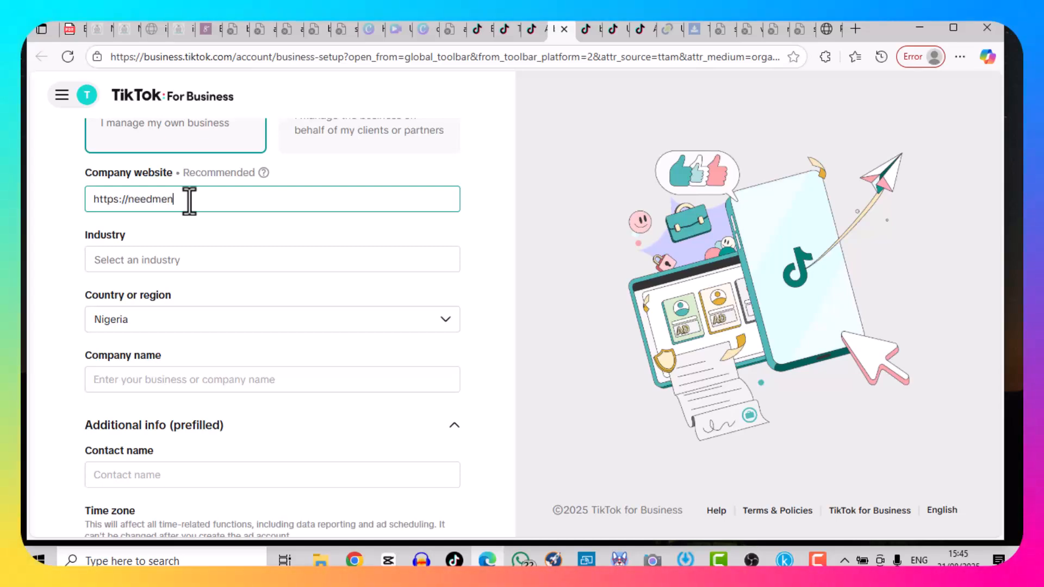
type("t.com")
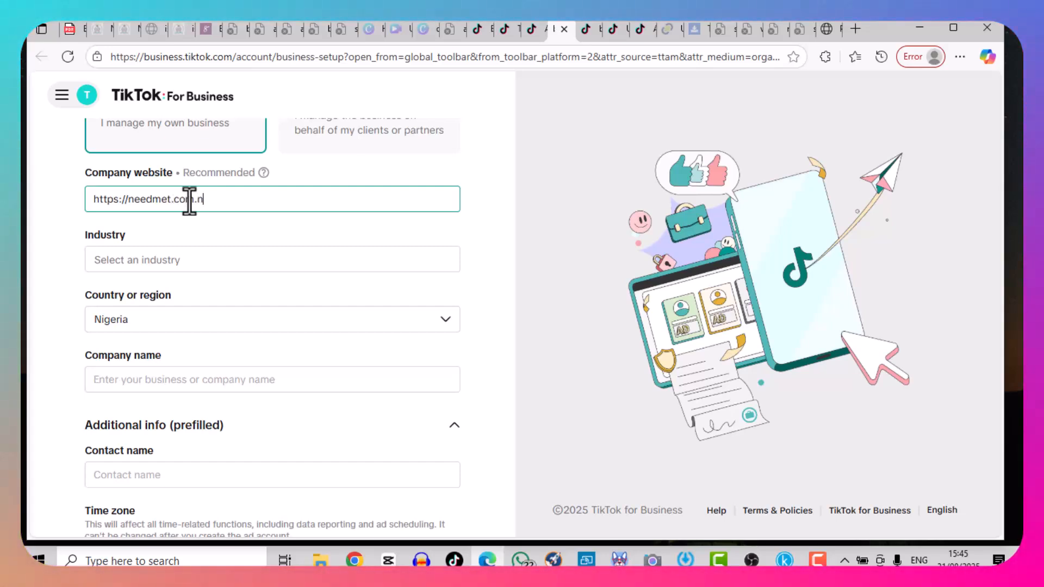
type(".ng")
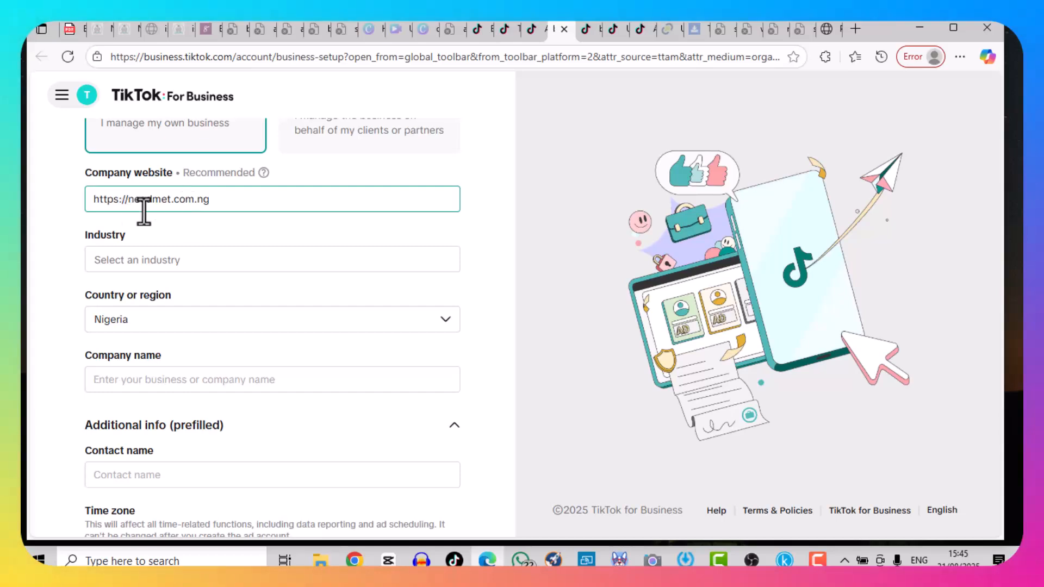
left_click(197, 228)
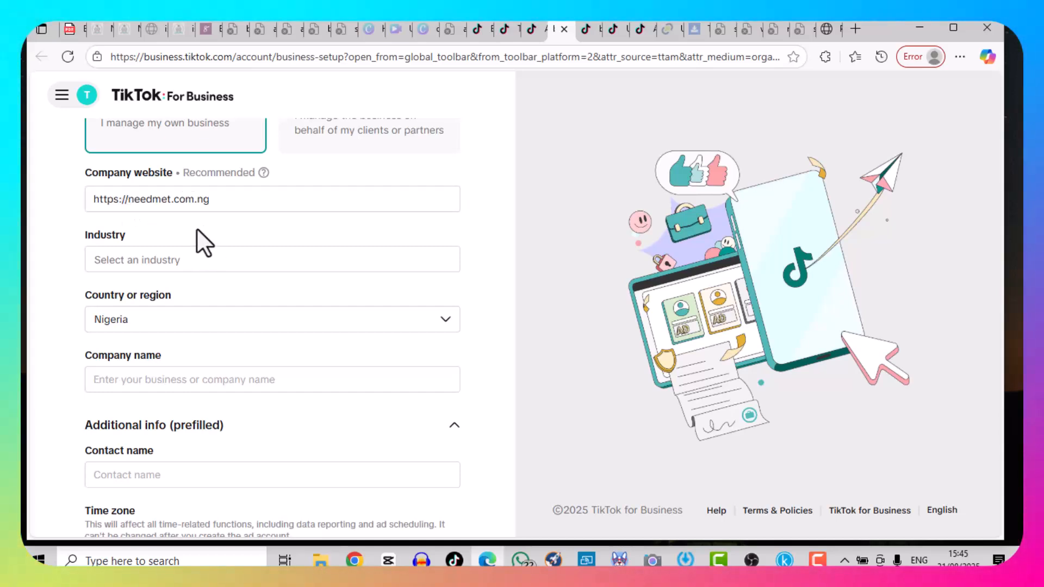
triple_click(174, 205)
key("ctrl+c")
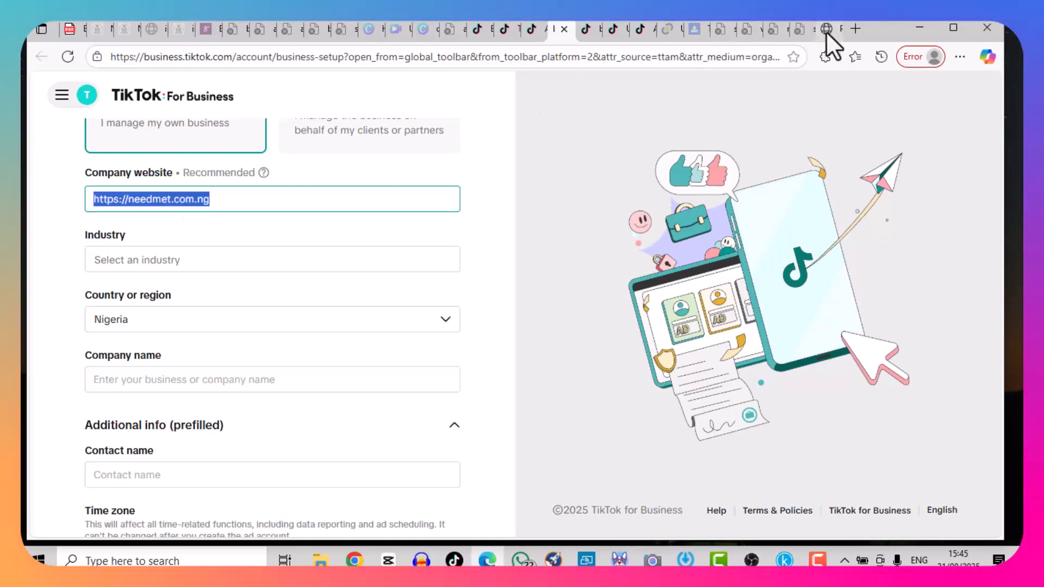
- Load the copied needmet.com.ng address in a new tab, then return to the setup form
left_click(859, 32)
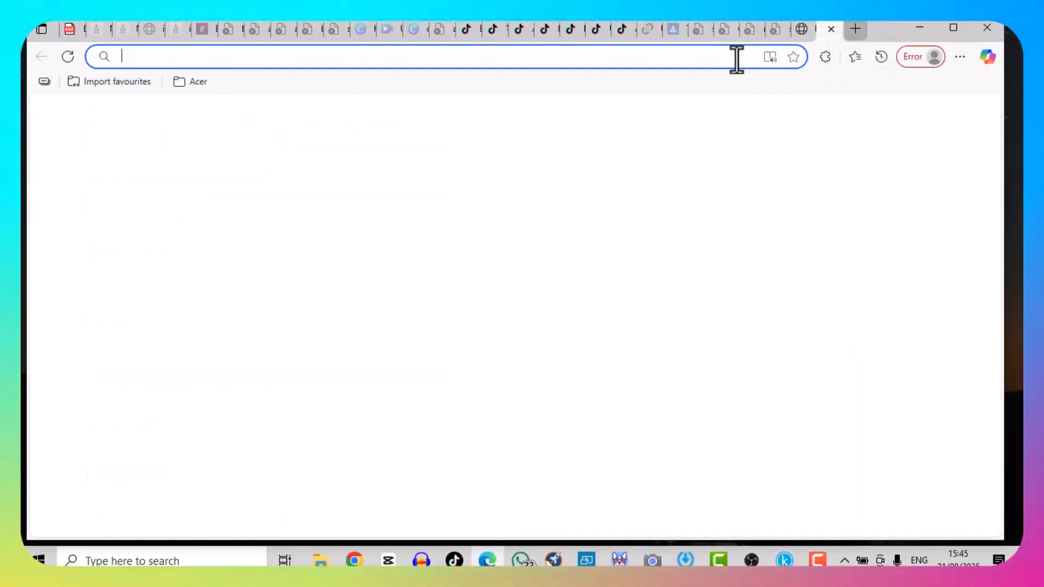
left_click(677, 57)
key("ctrl+v")
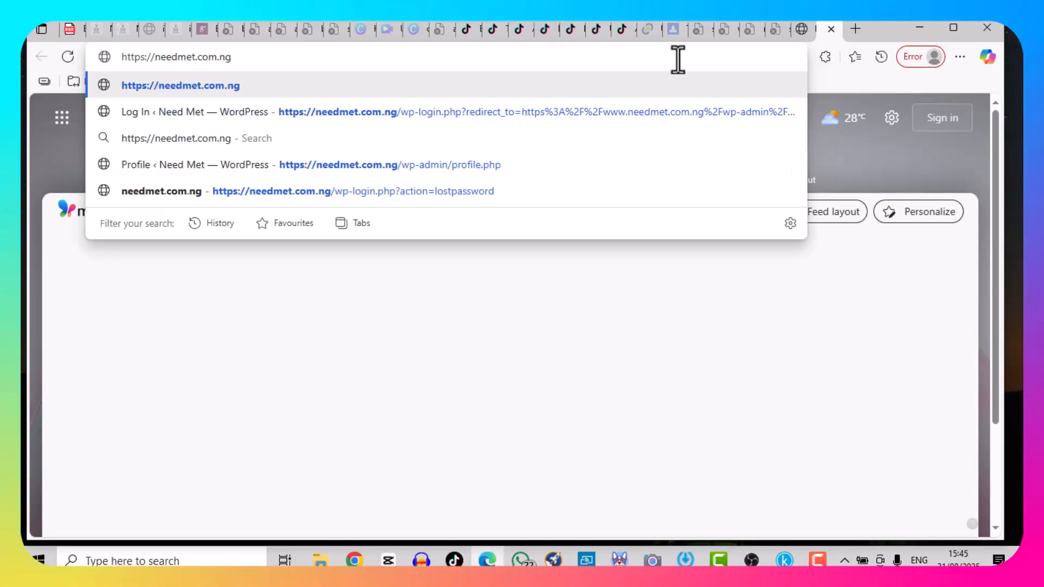
key("Return")
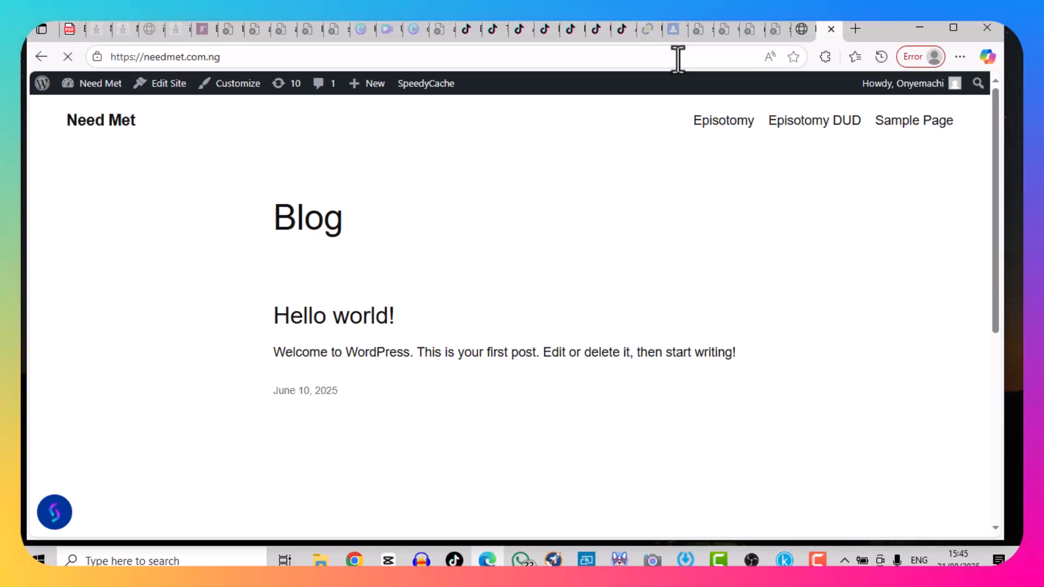
left_click(540, 28)
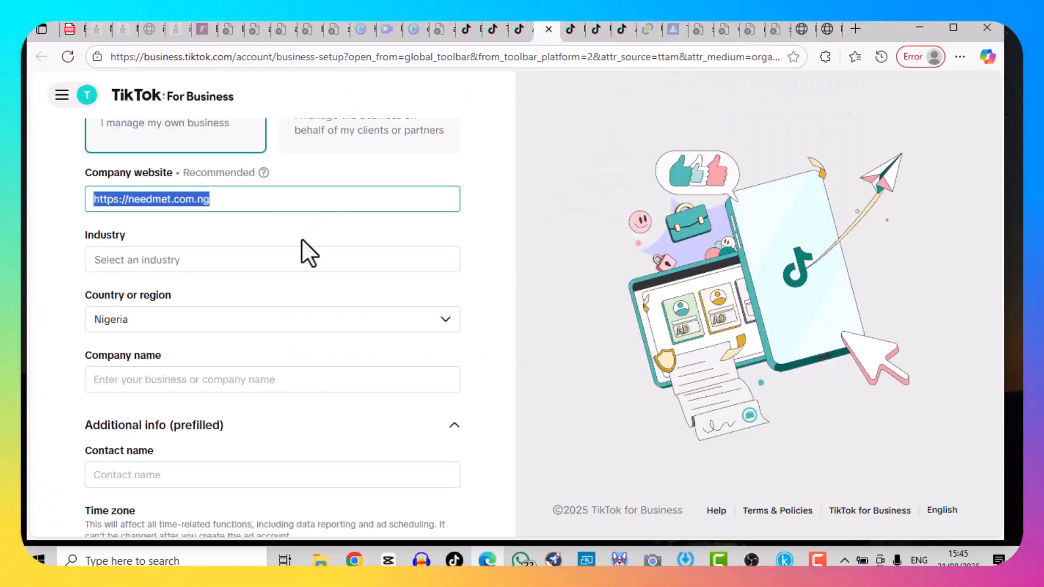
- Set the industry to Services > Advertising & PR services
left_click(383, 228)
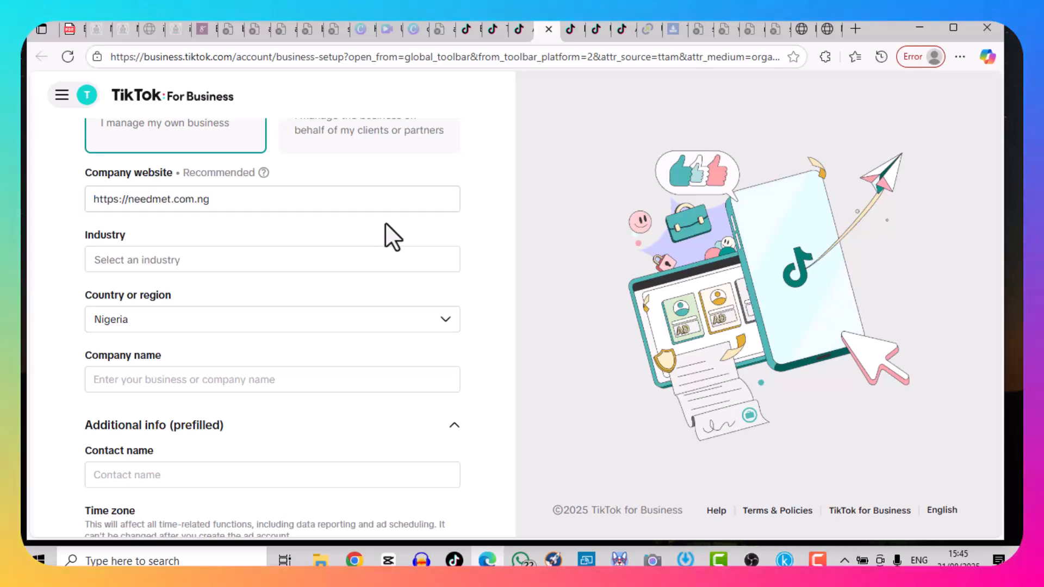
left_click(231, 263)
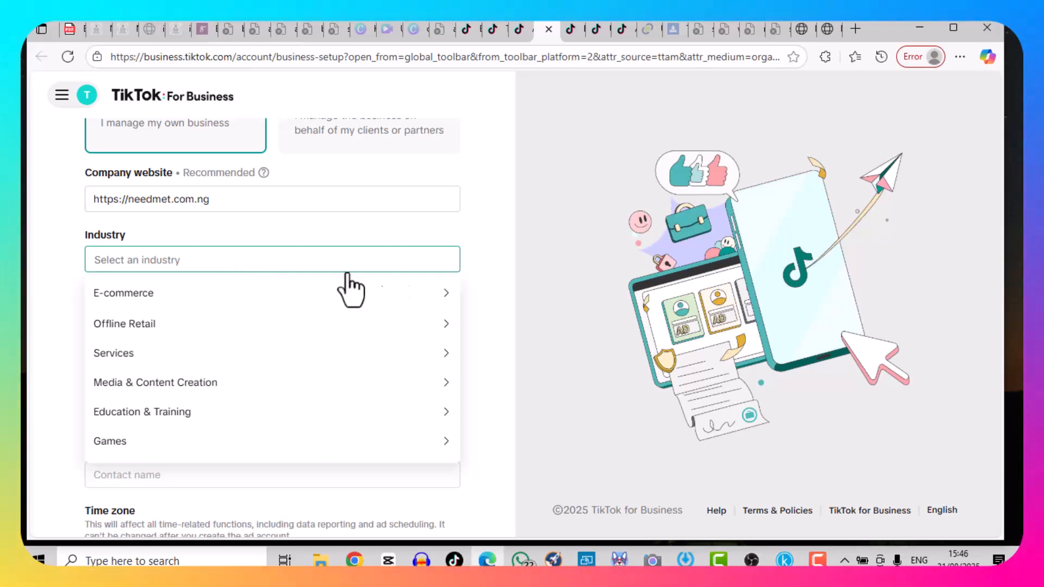
left_click(498, 253)
scroll(498, 252, "down", 2)
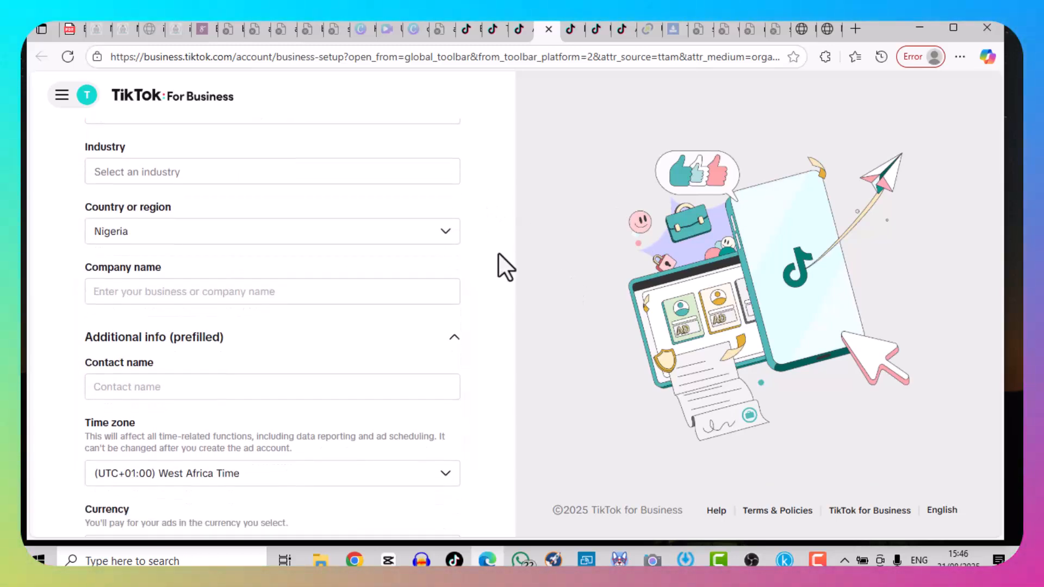
left_click(335, 185)
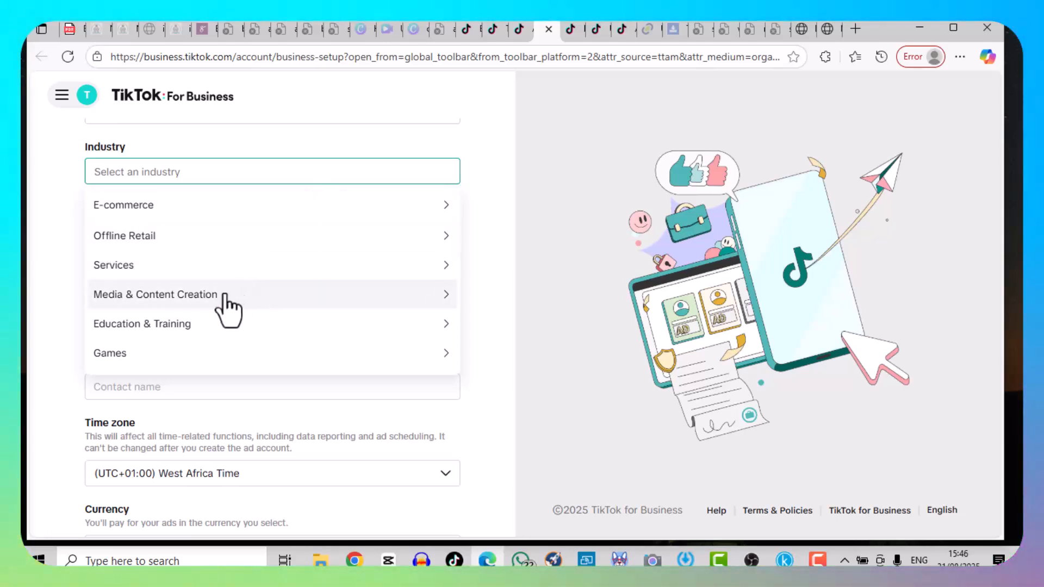
left_click(442, 298)
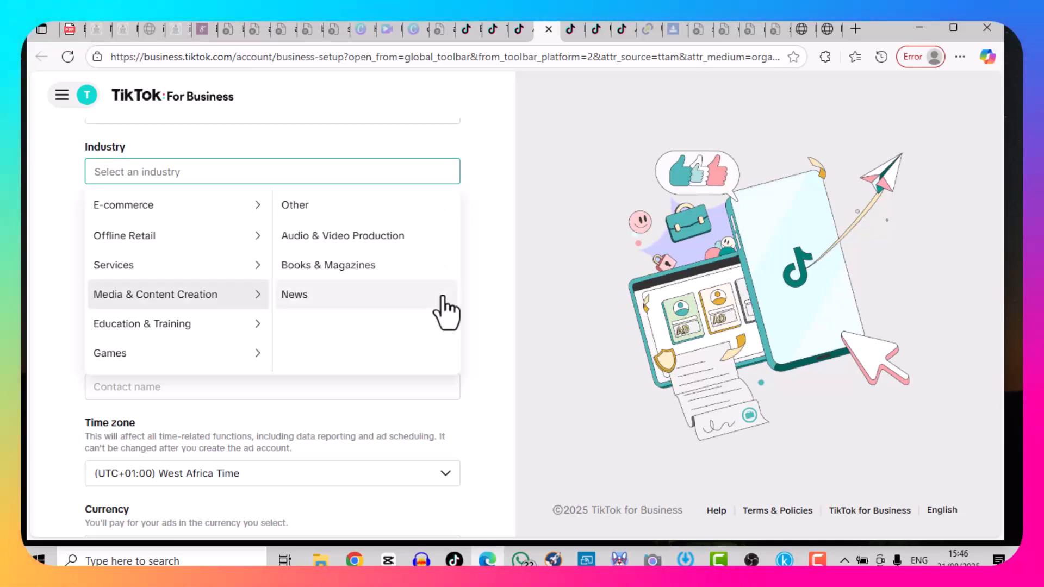
left_click(261, 278)
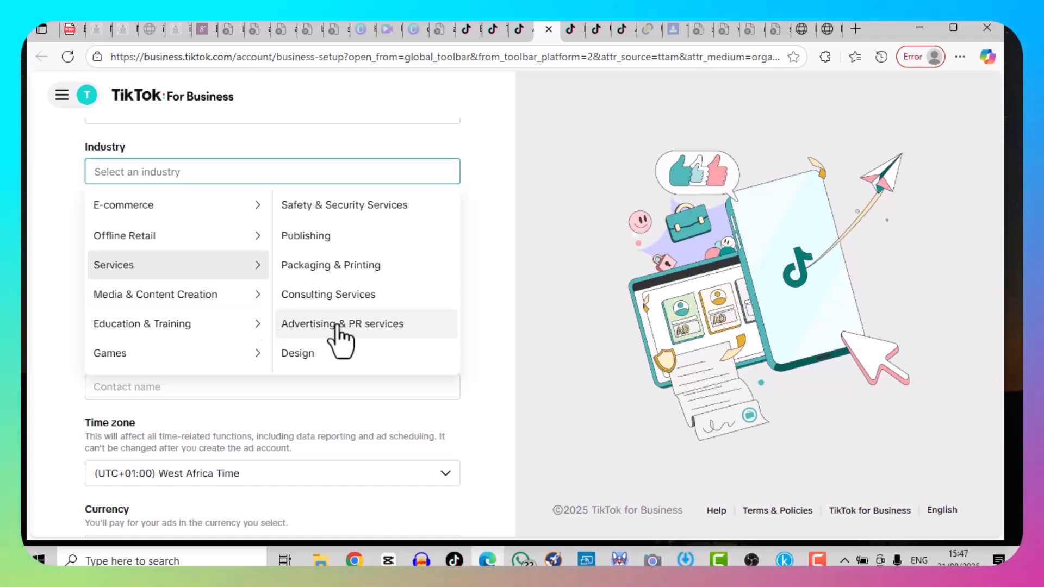
left_click(371, 327)
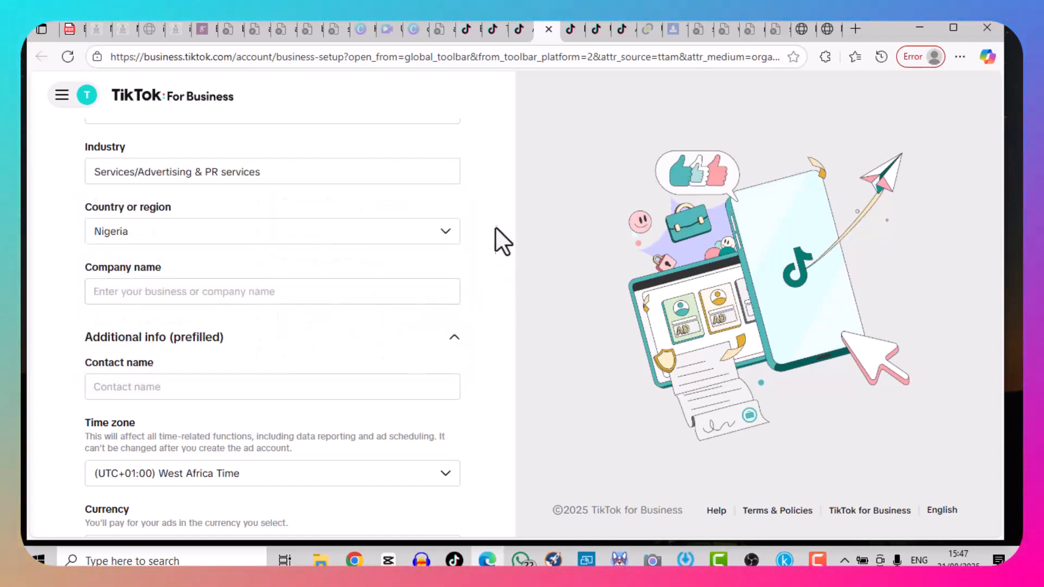
- Keep Nigeria as the country and enter 'Need Met' as the company name
scroll(494, 212, "down", 1)
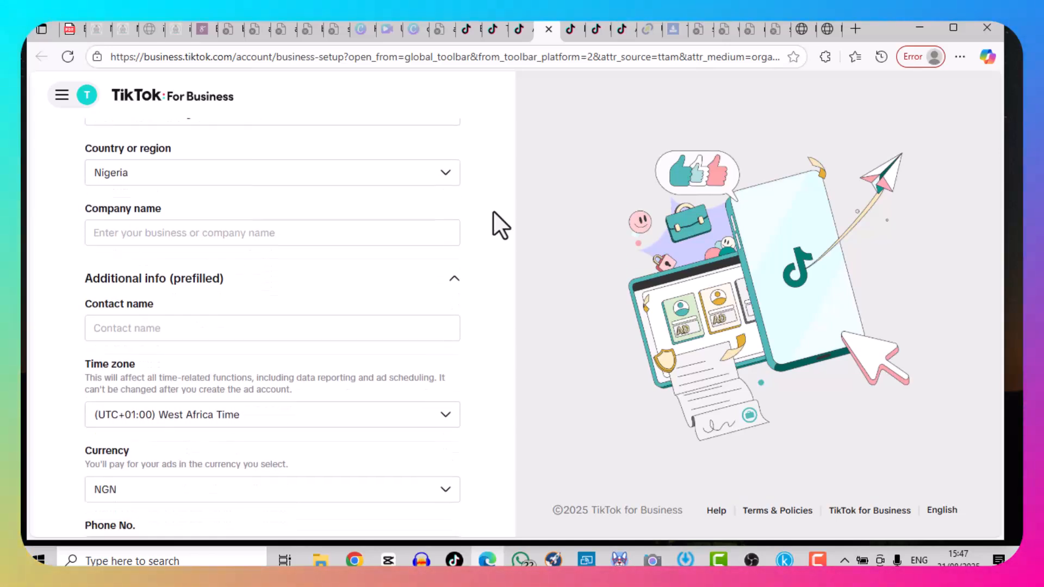
left_click(289, 176)
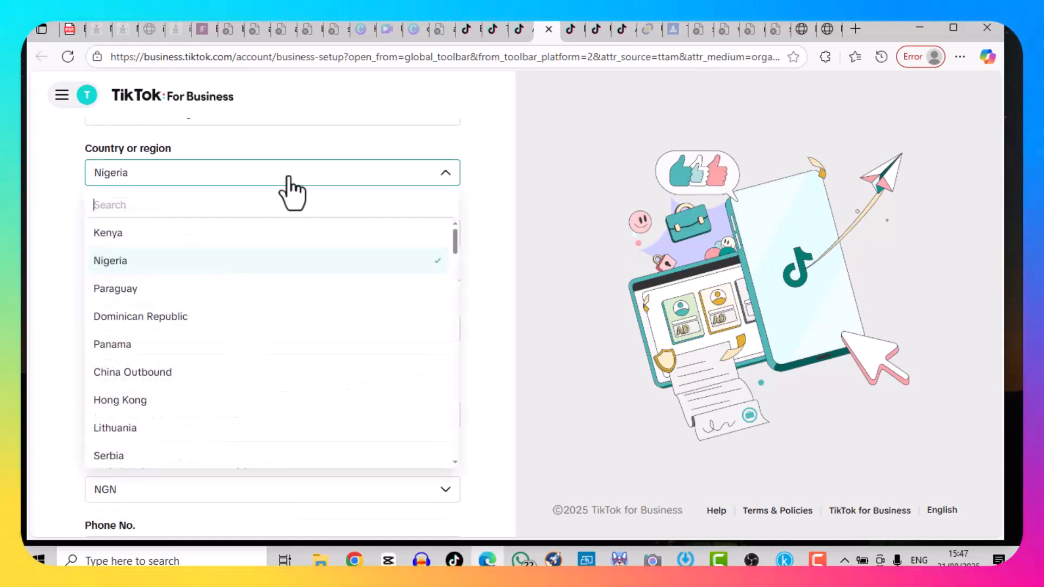
left_click(135, 264)
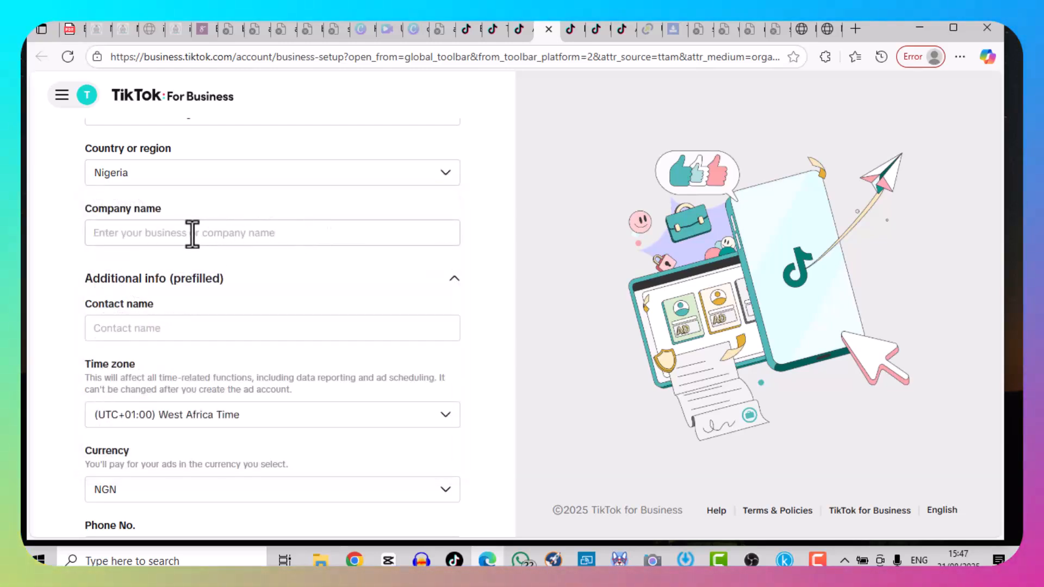
left_click(159, 232)
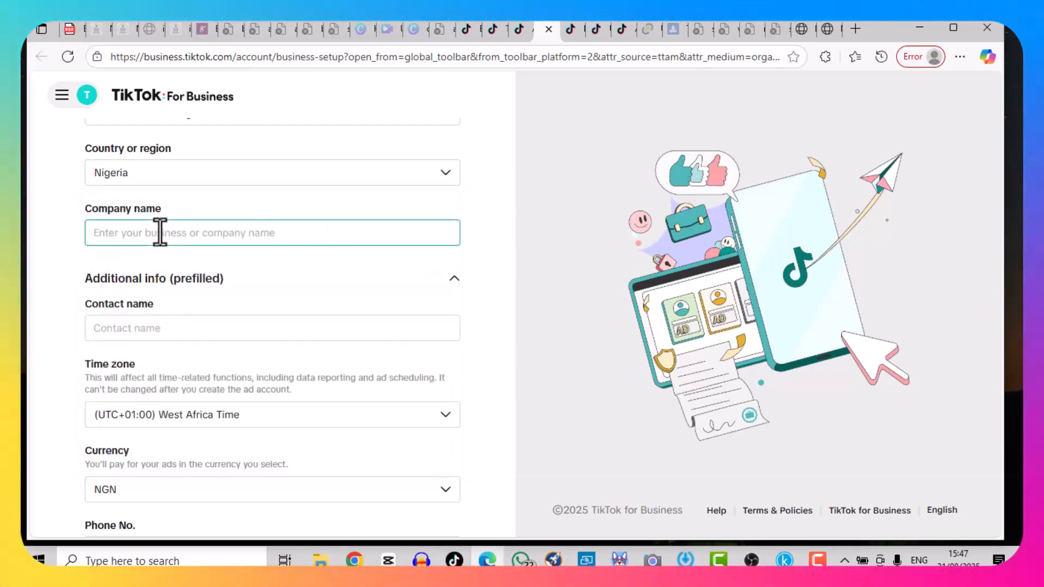
type("Need ")
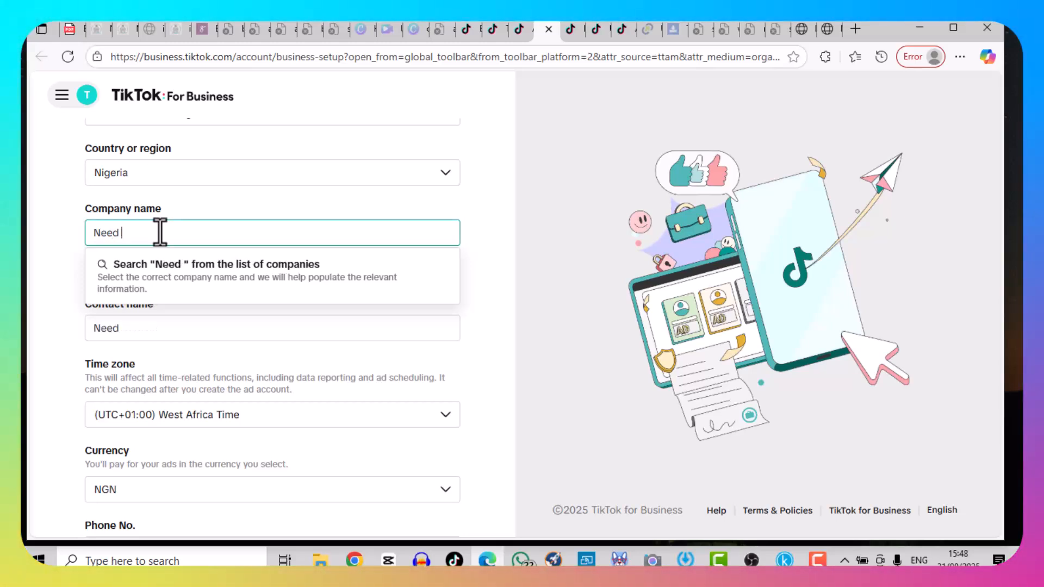
type("Met")
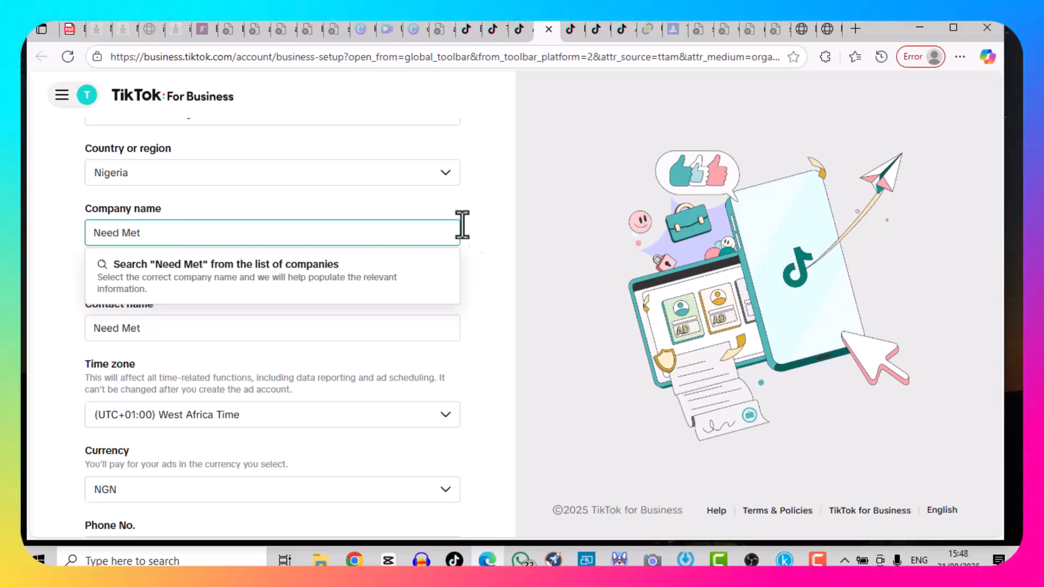
- Replace the company name 'Need Met' with 'Tend Generations'
left_click(497, 242)
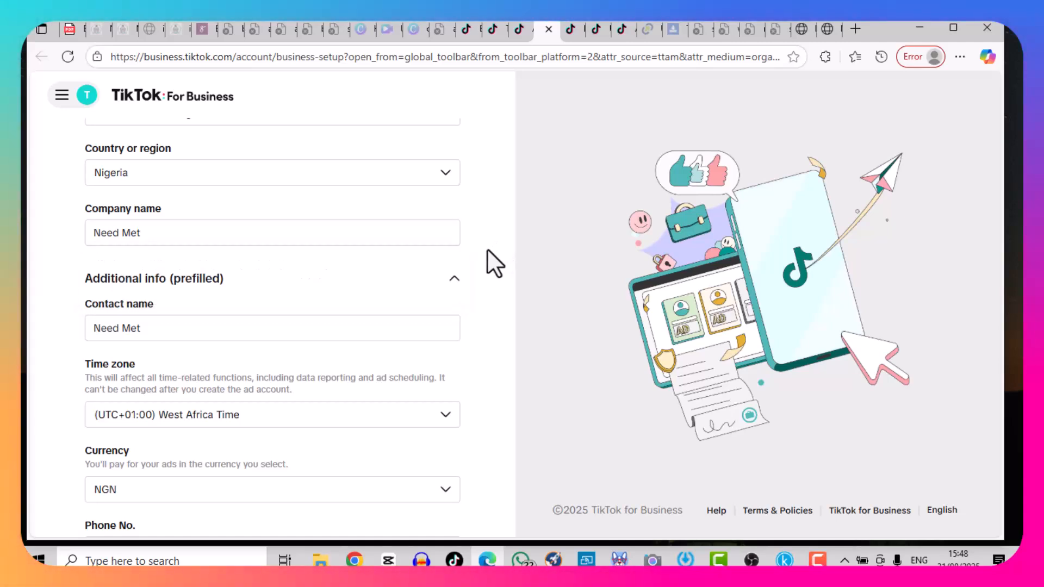
scroll(488, 251, "down", 1)
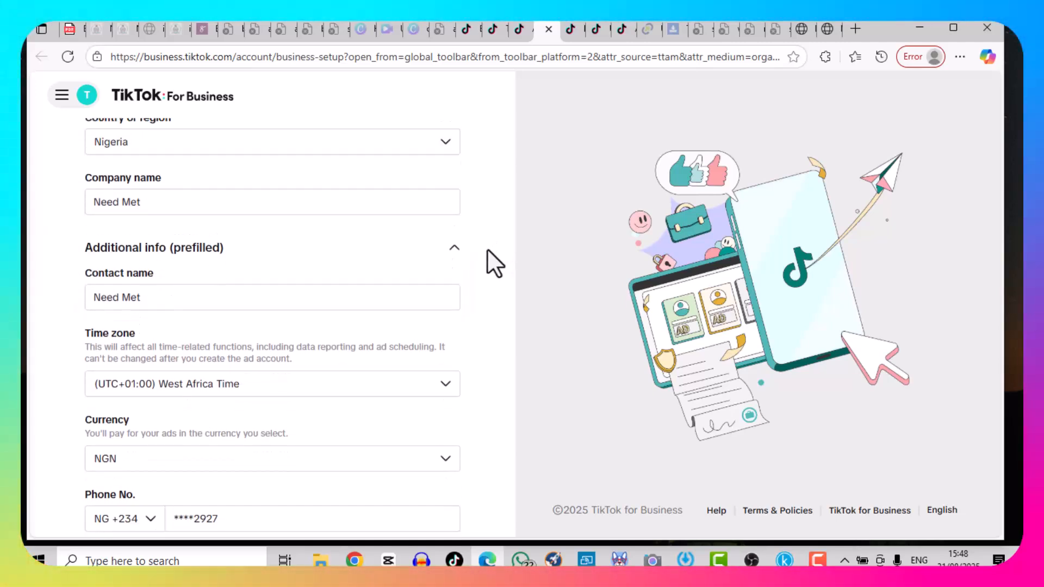
scroll(488, 249, "up", 1)
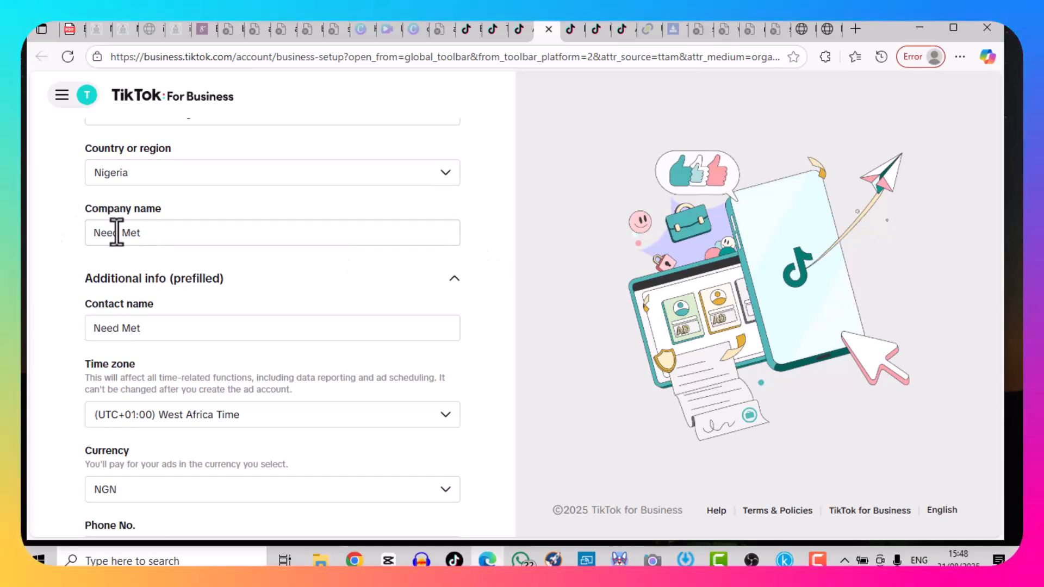
left_click(117, 233)
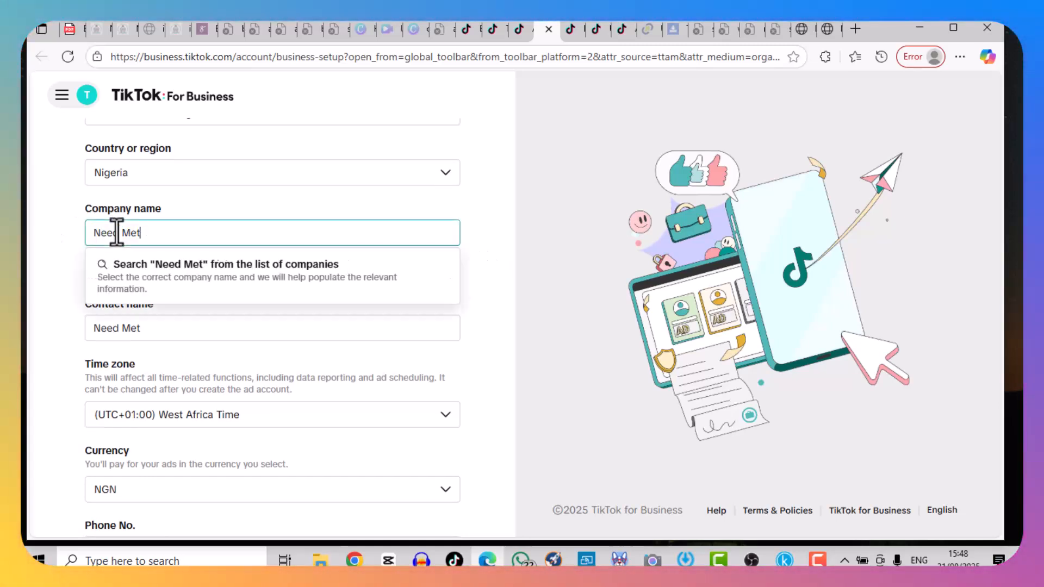
key("ctrl+a")
type("Tend")
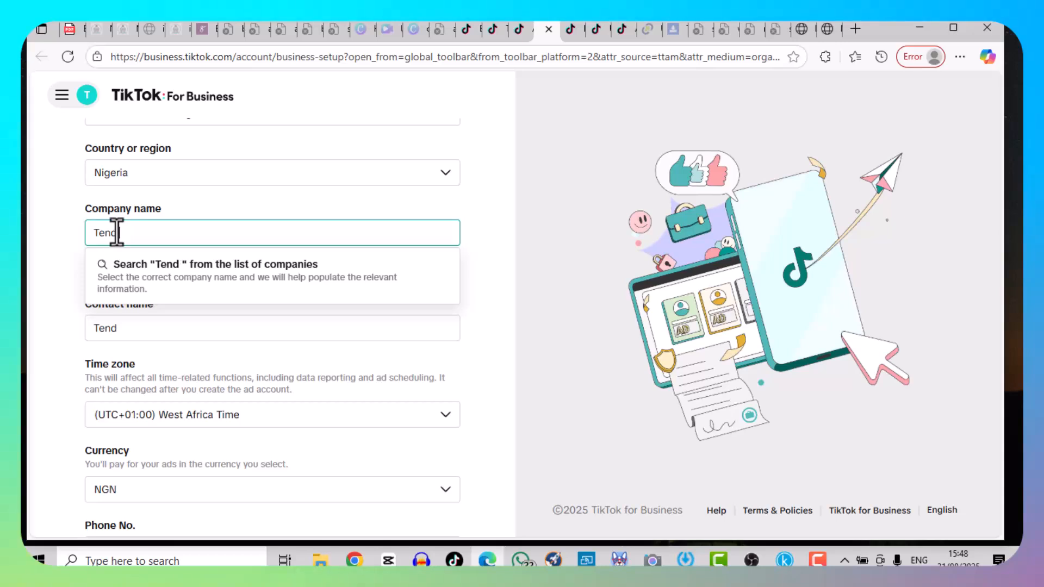
type(" Gener")
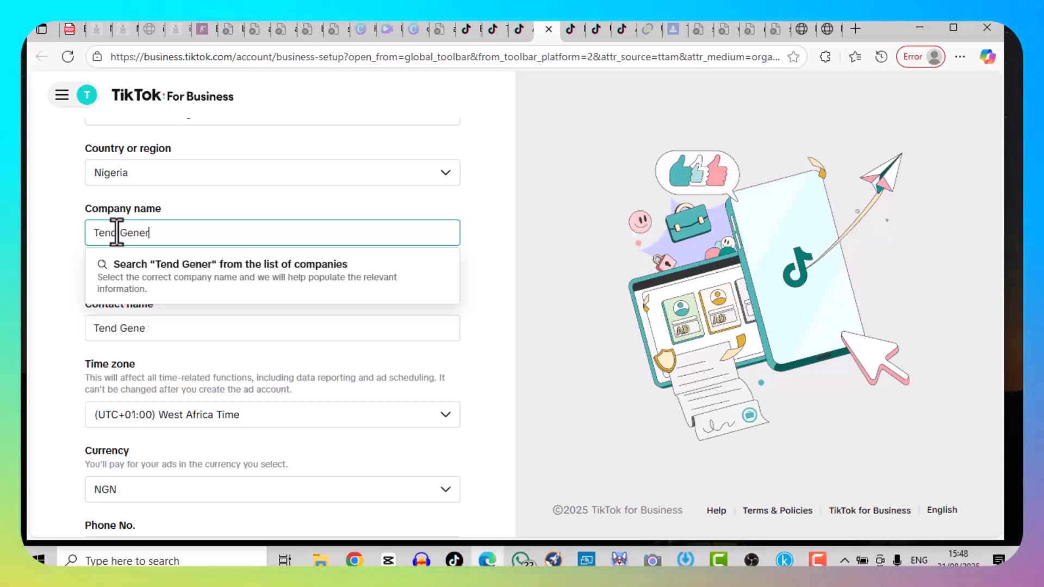
type("ations")
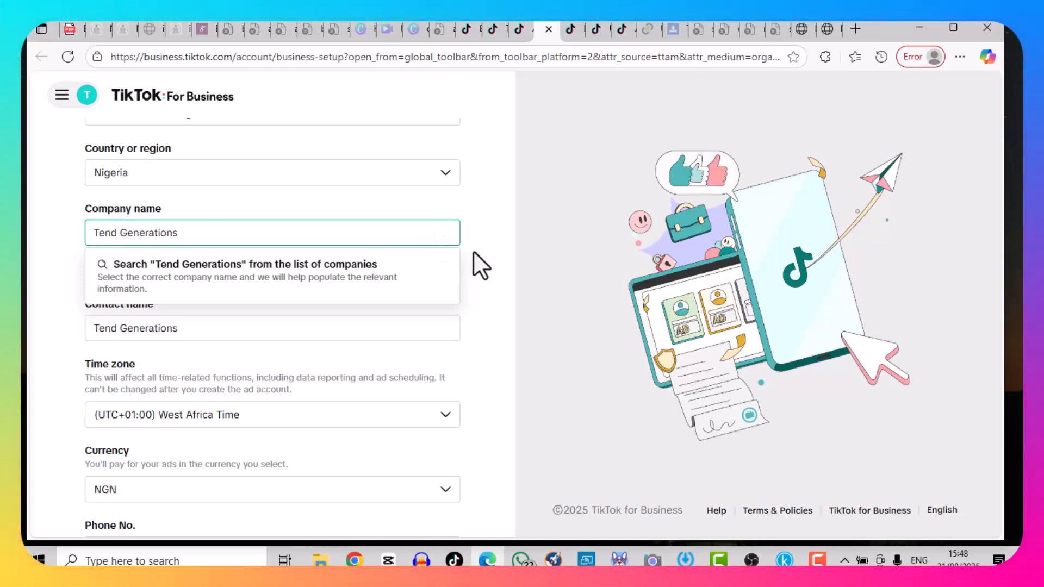
- Accept 'Tend Generations' as company name and review the form down to the Confirm button
left_click(296, 279)
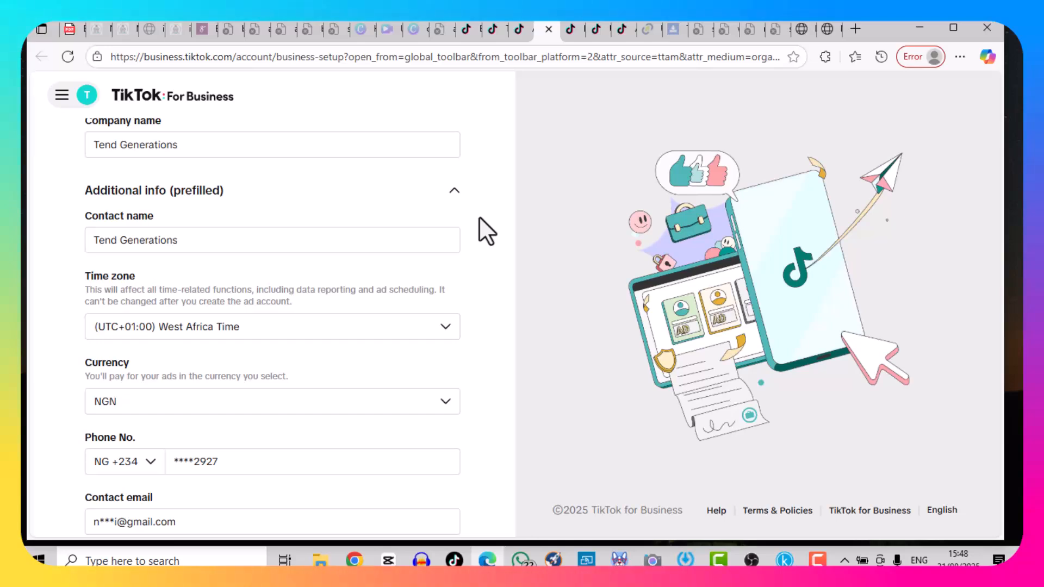
scroll(480, 219, "down", 1)
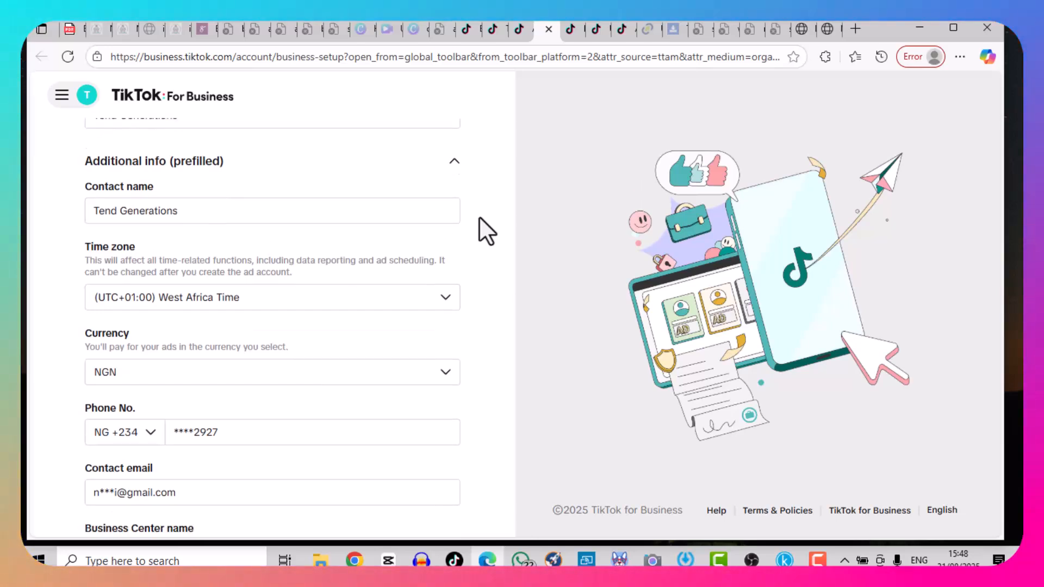
scroll(479, 218, "down", 2)
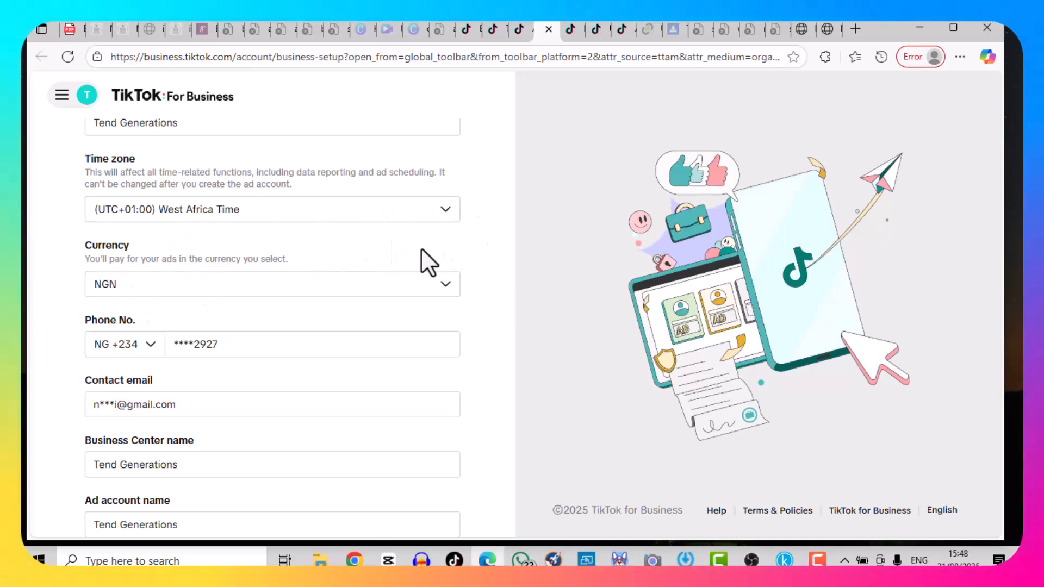
scroll(423, 261, "down", 2)
scroll(421, 250, "down", 1)
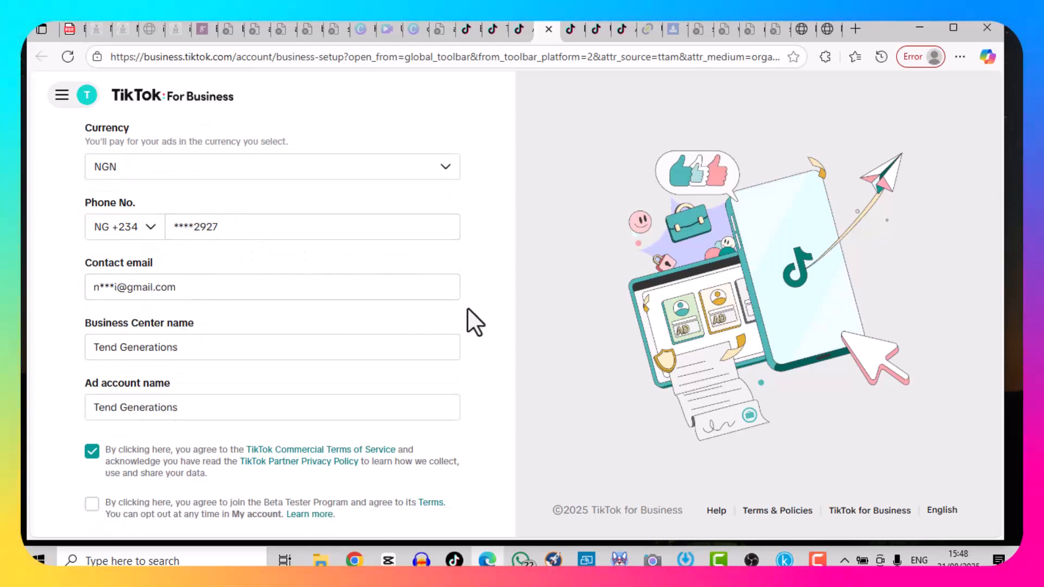
scroll(468, 308, "down", 1)
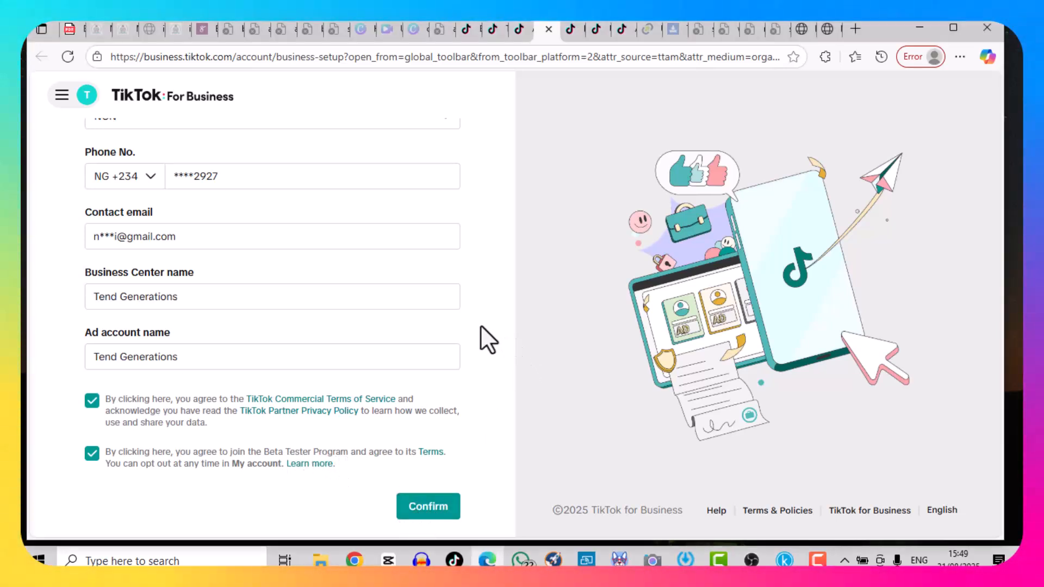
scroll(480, 325, "up", 3)
scroll(481, 326, "up", 5)
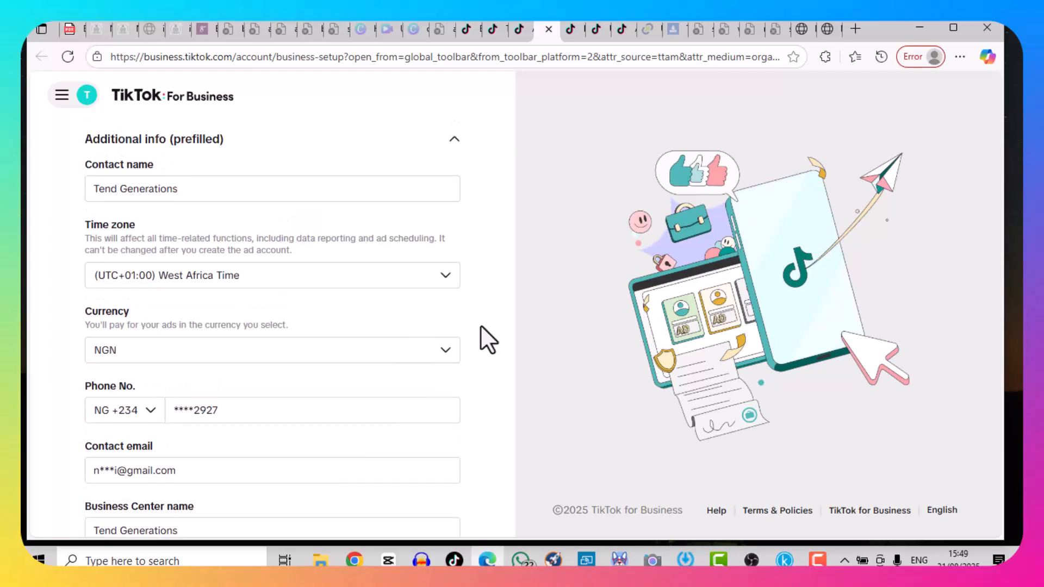
scroll(480, 326, "up", 3)
scroll(481, 326, "down", 1)
scroll(481, 326, "down", 4)
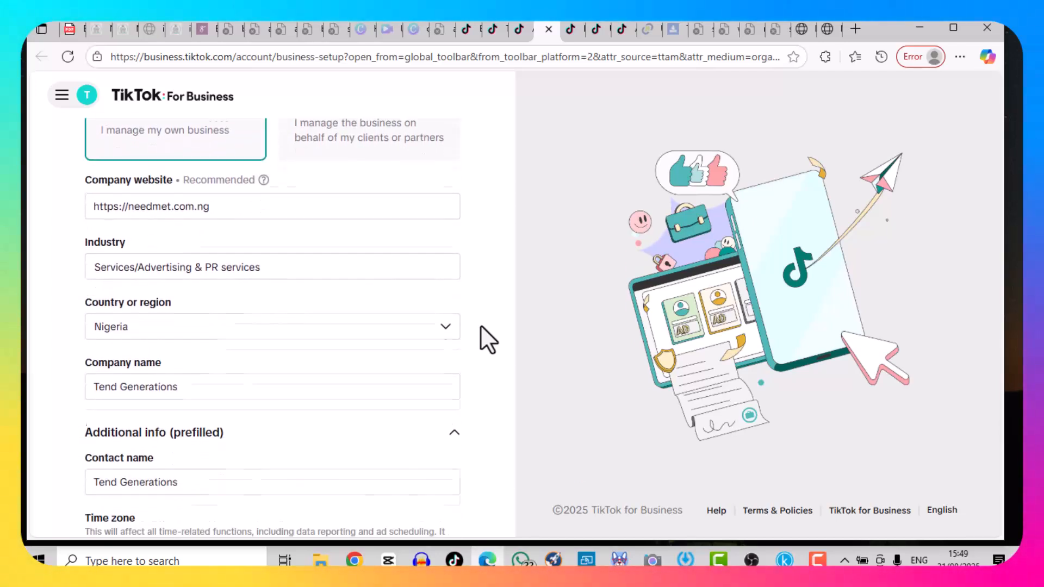
scroll(480, 326, "down", 2)
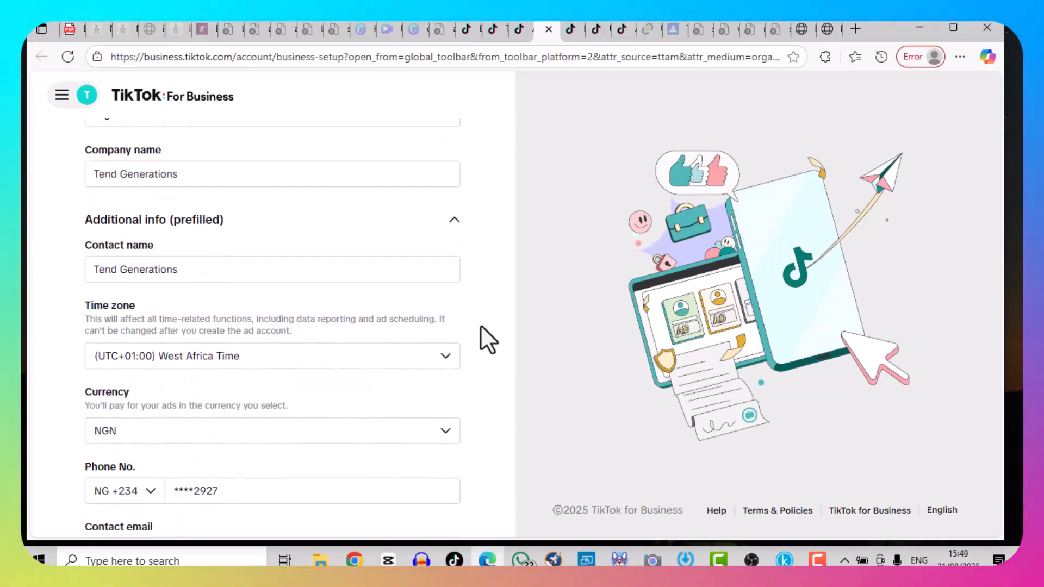
scroll(481, 326, "down", 1)
scroll(481, 326, "down", 2)
scroll(488, 339, "down", 3)
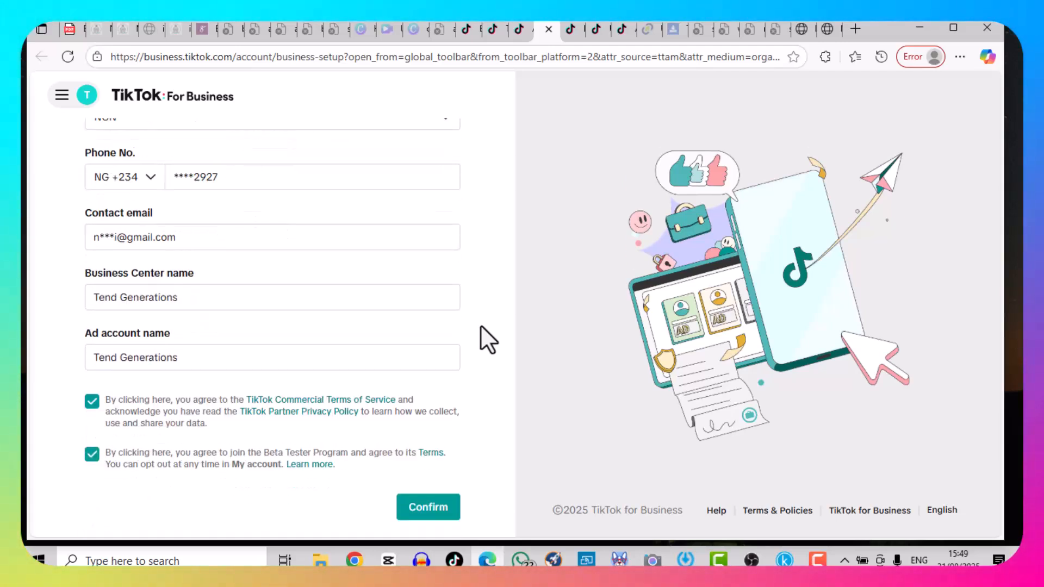
- Submit the Tend Generations business setup form
left_click(418, 510)
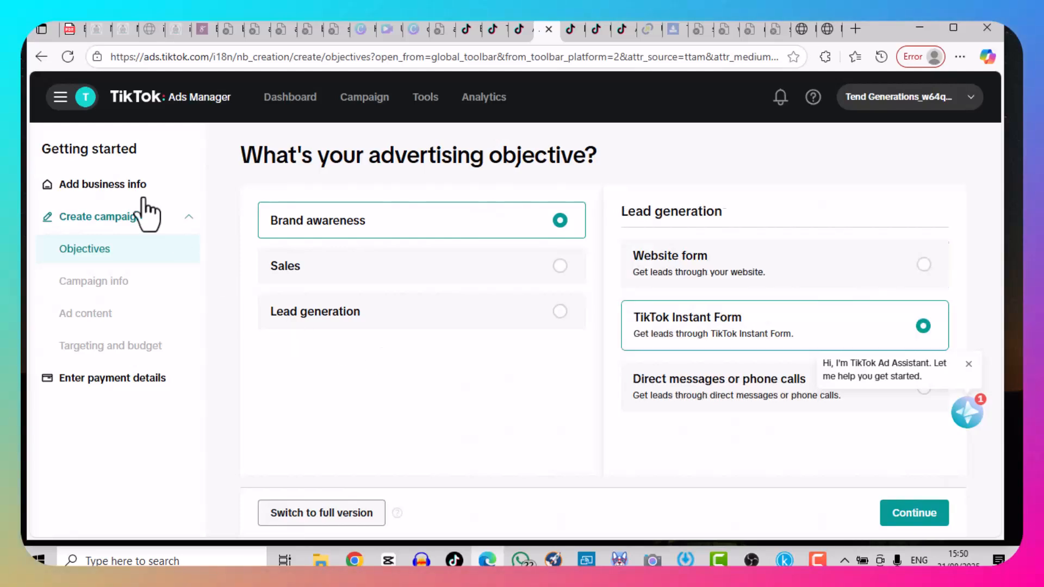
- Open the Tend Generations account in Business Center, then switch back to the Ads Manager tab
left_click(53, 96)
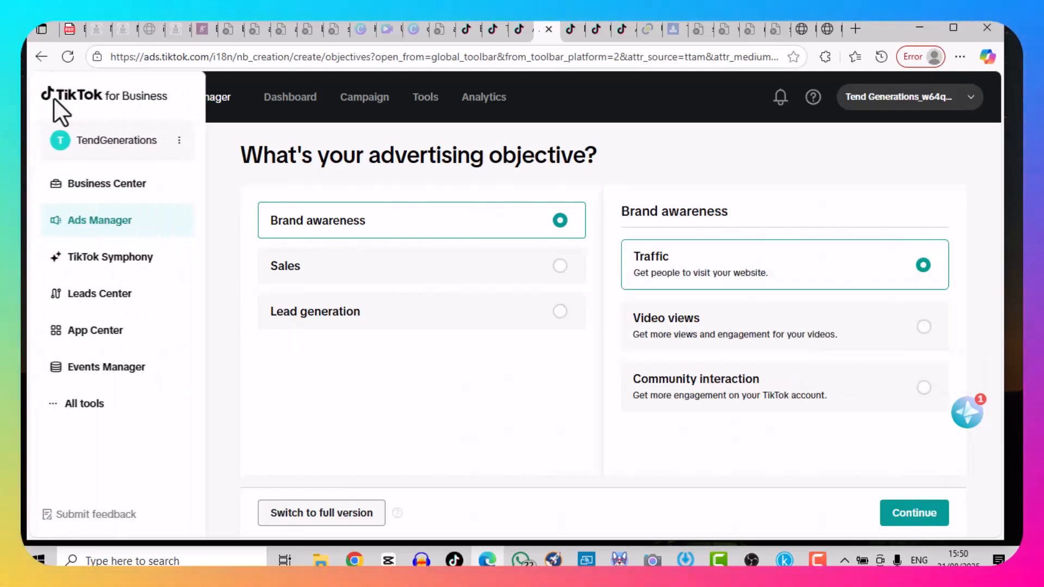
left_click(101, 202)
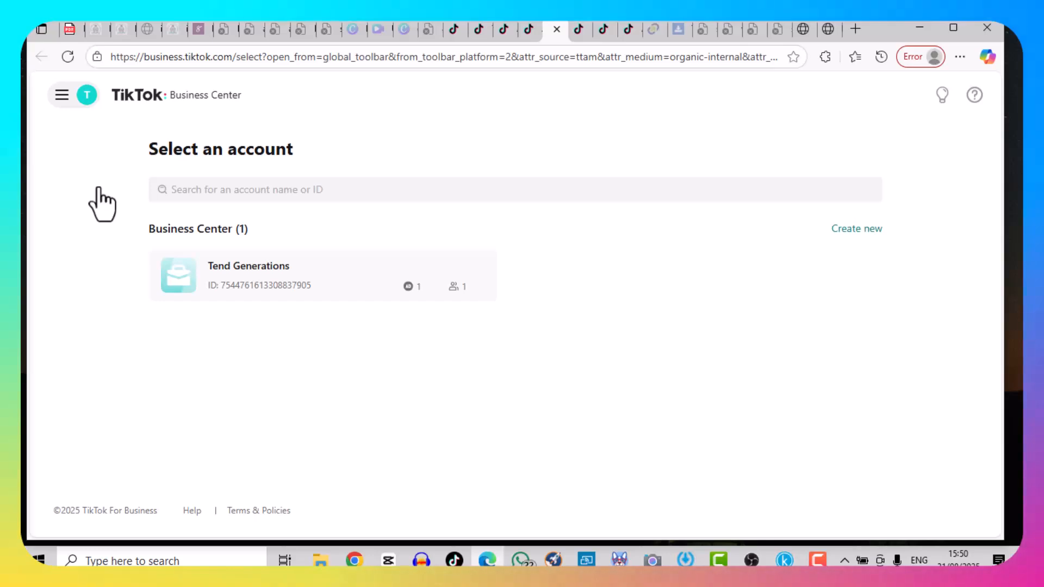
left_click(272, 290)
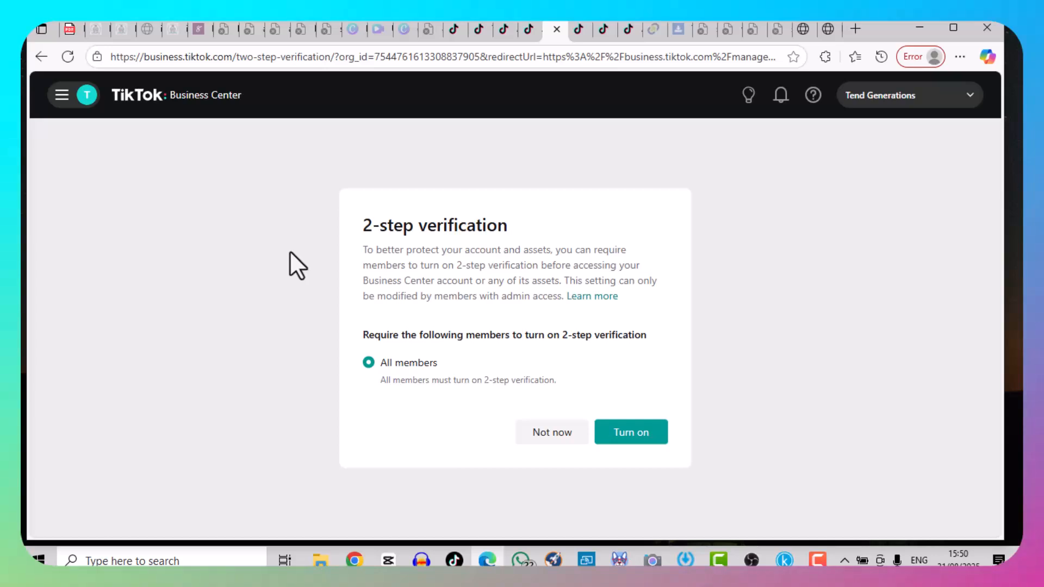
left_click(530, 26)
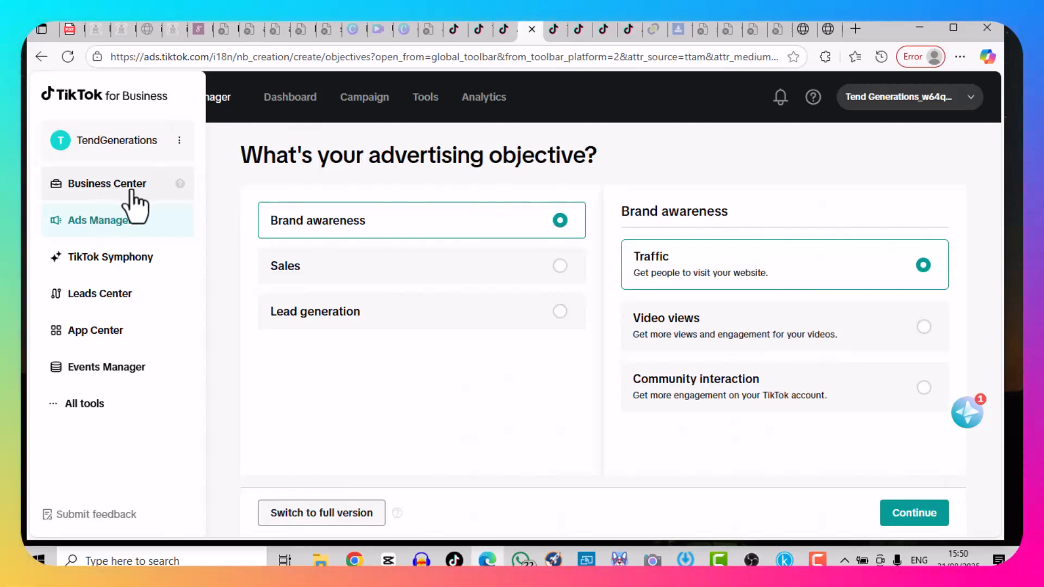
- Switch to the Business Center tab showing the Tend Generations home page
mouse_move(425, 97)
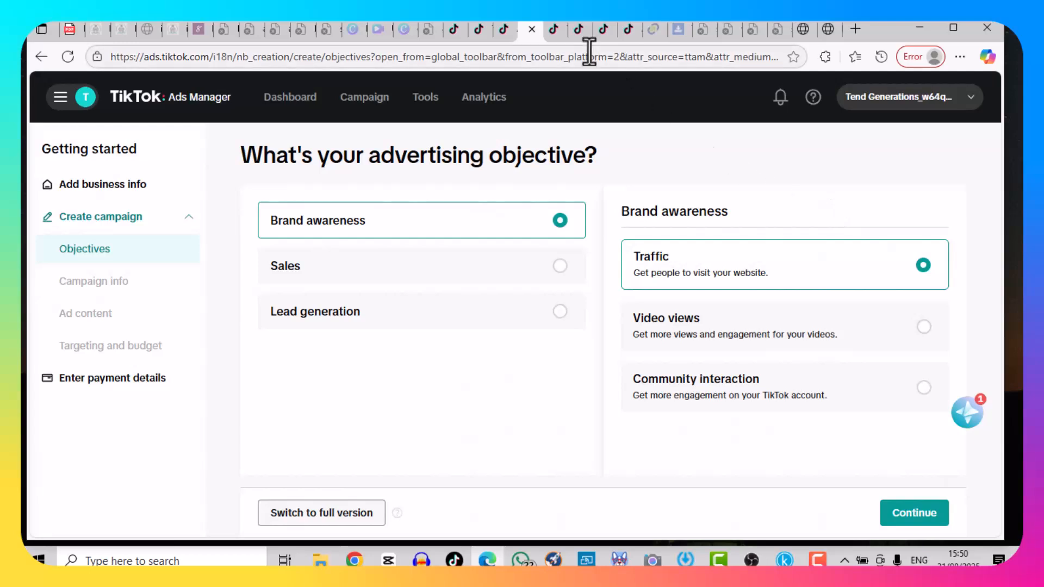
left_click(553, 31)
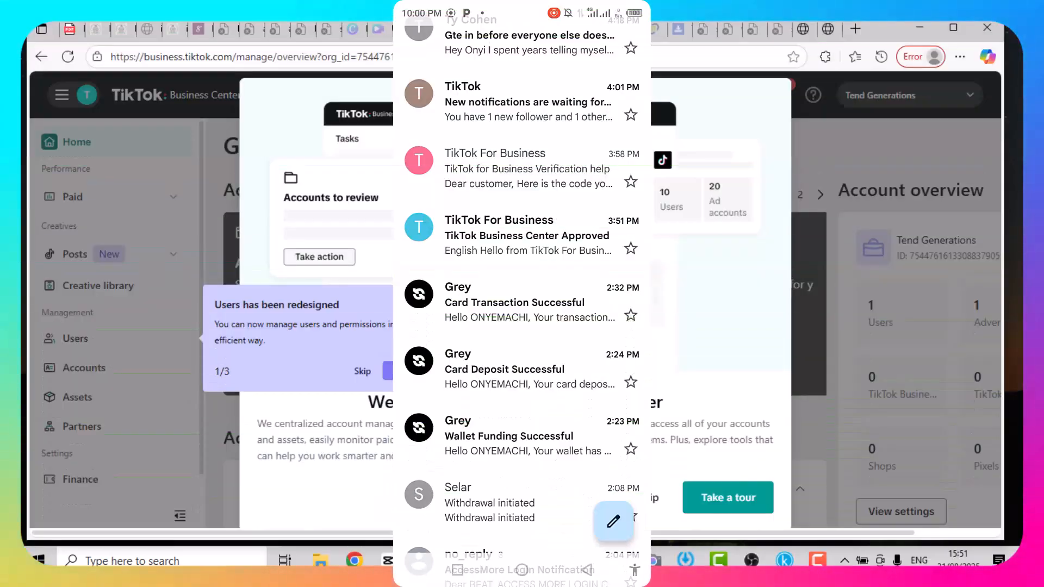
- Open Business Center from the approval email, dismiss the Users redesign tip and skip the welcome tour
left_click(522, 235)
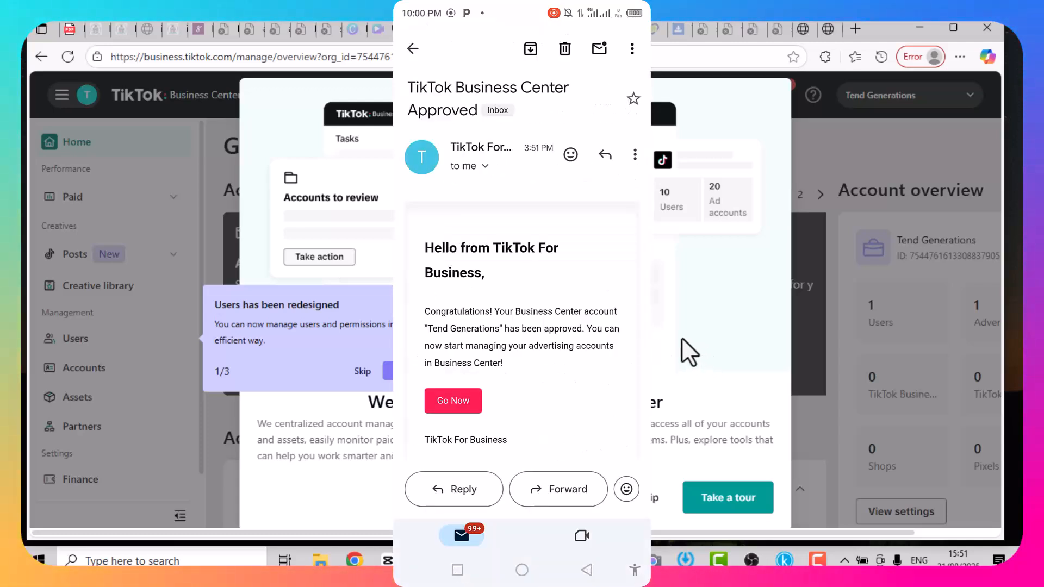
left_click(360, 370)
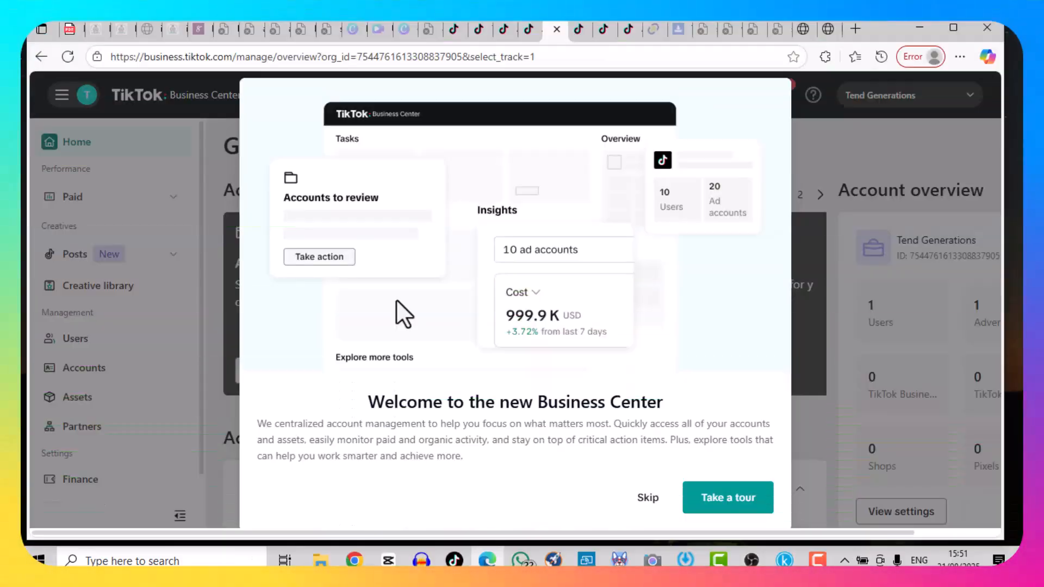
left_click(647, 501)
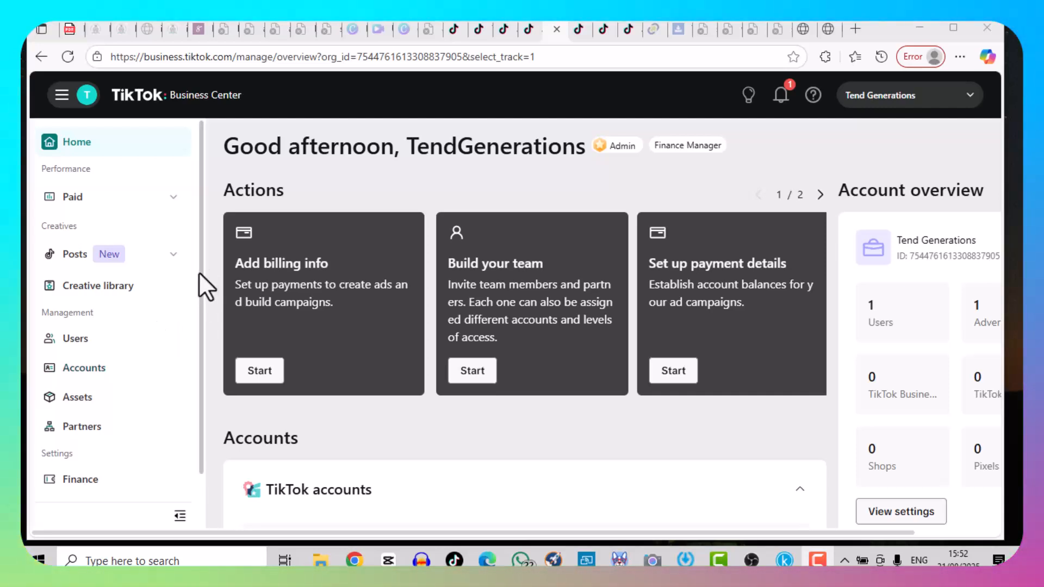
scroll(198, 272, "down", 1)
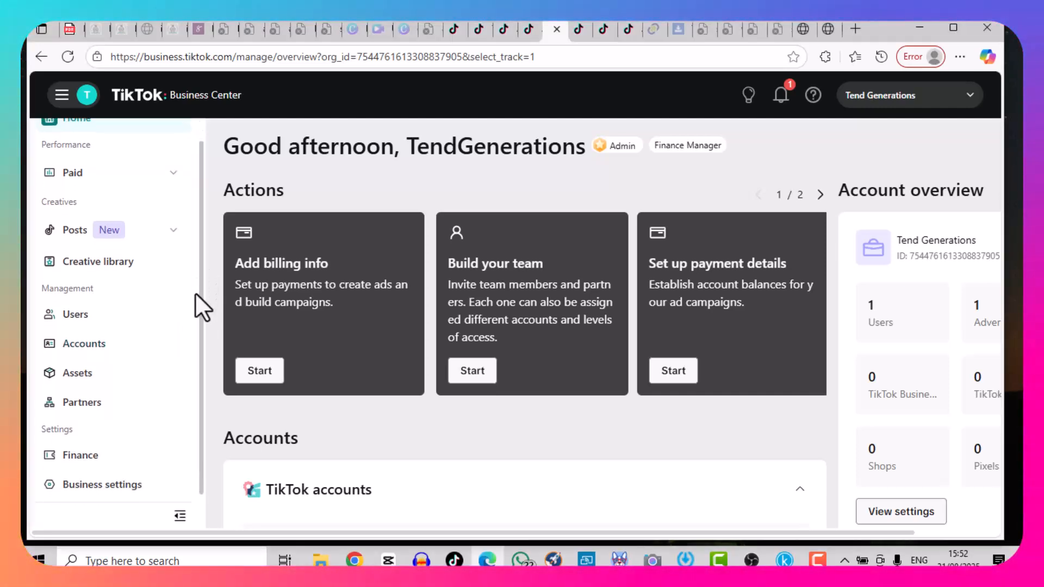
scroll(194, 320, "down", 1)
scroll(193, 326, "down", 1)
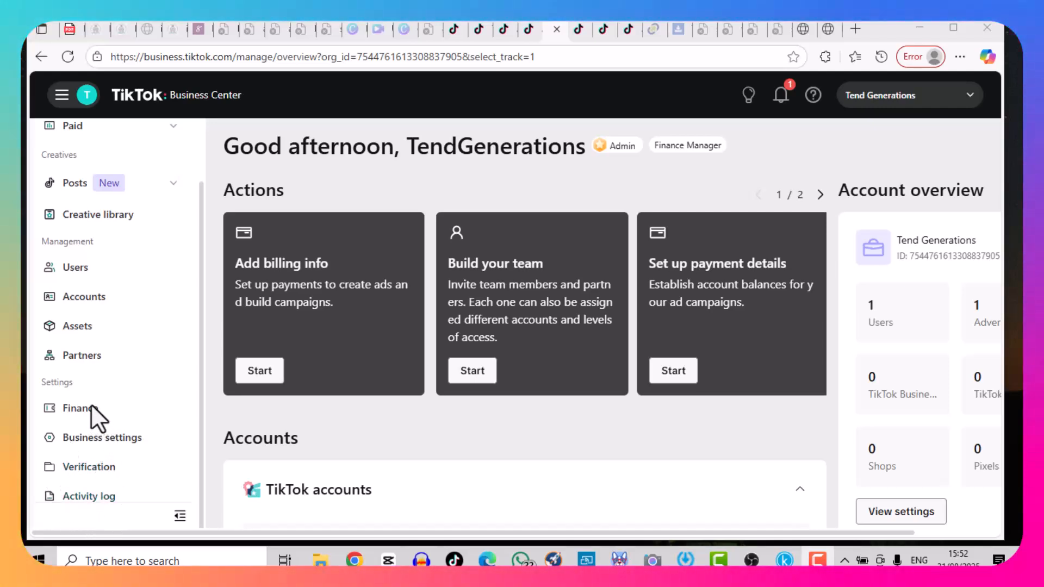
scroll(93, 413, "up", 2)
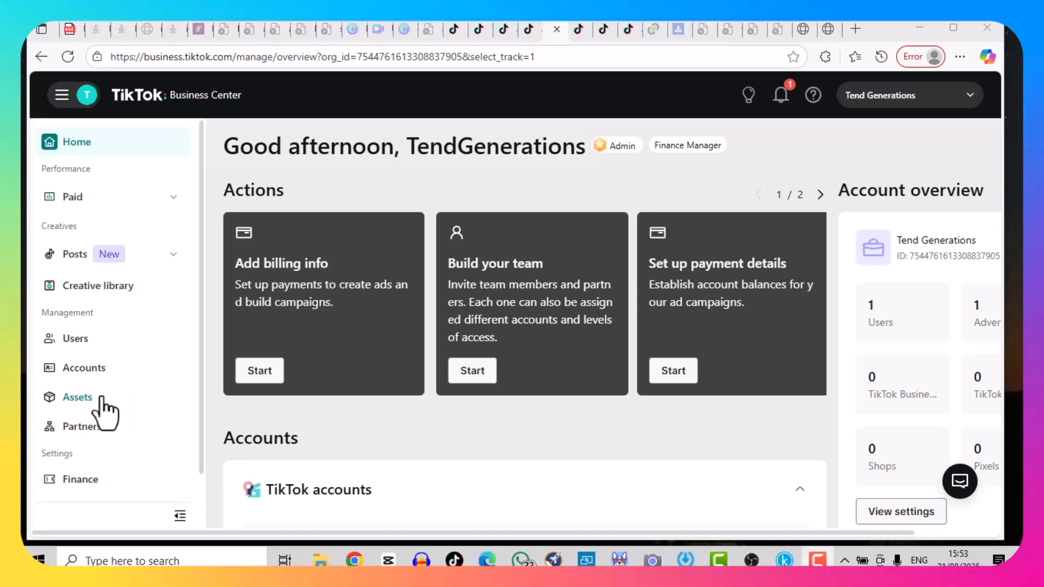
- Under Assets, add a pixel using Create new pixel and continue
left_click(78, 400)
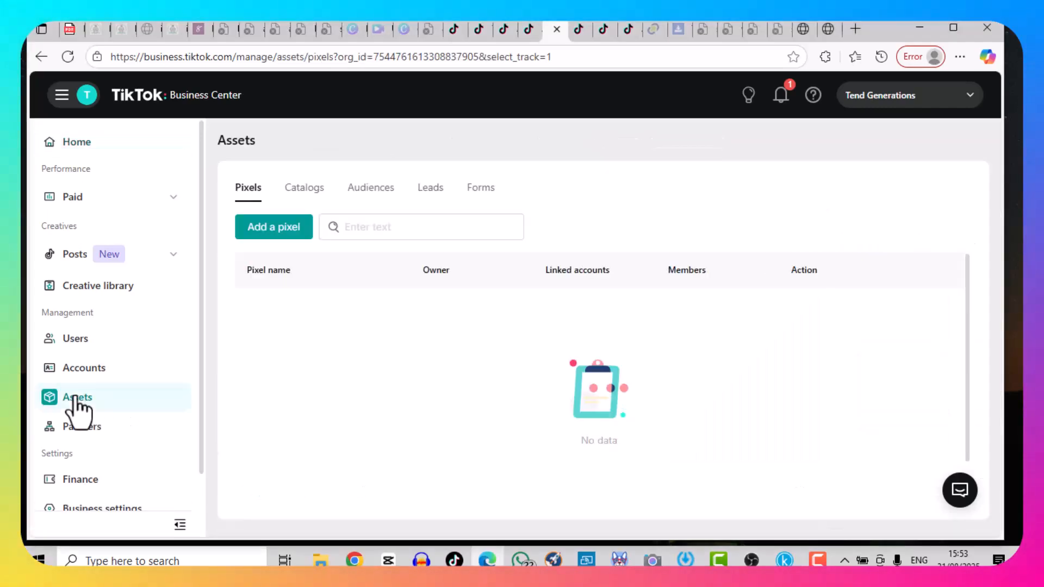
left_click(274, 233)
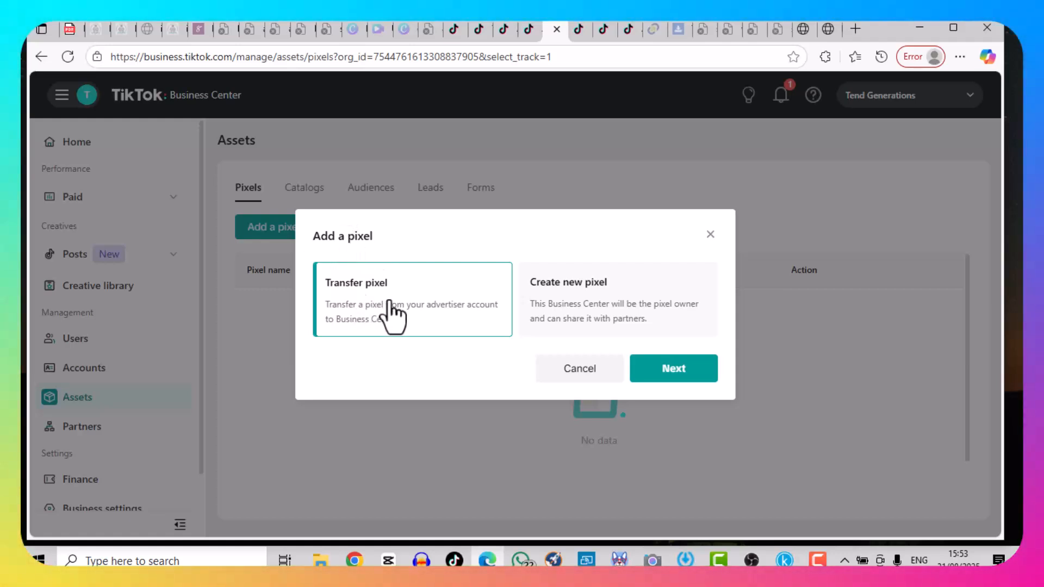
left_click(595, 314)
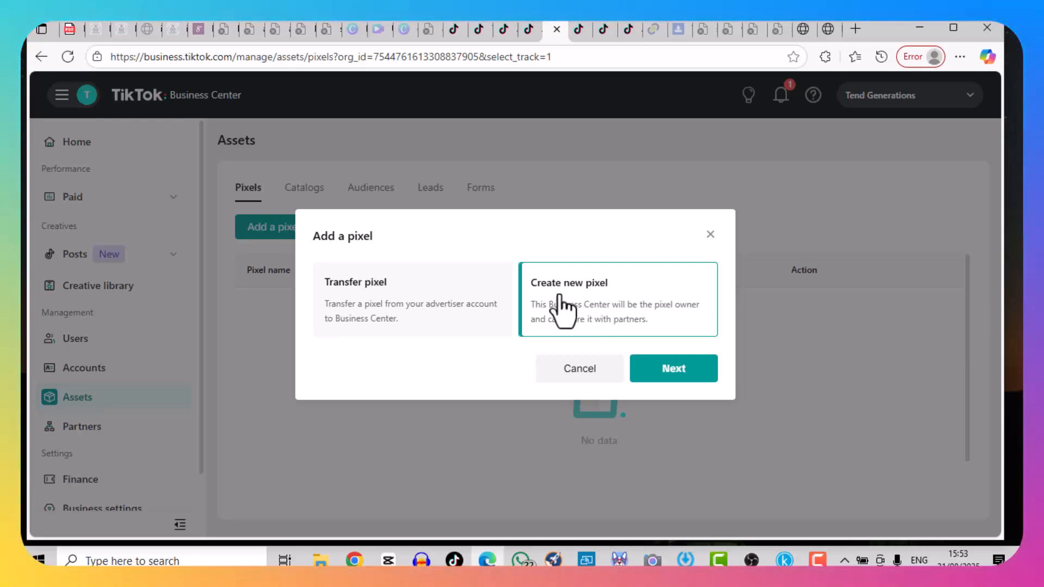
left_click(669, 387)
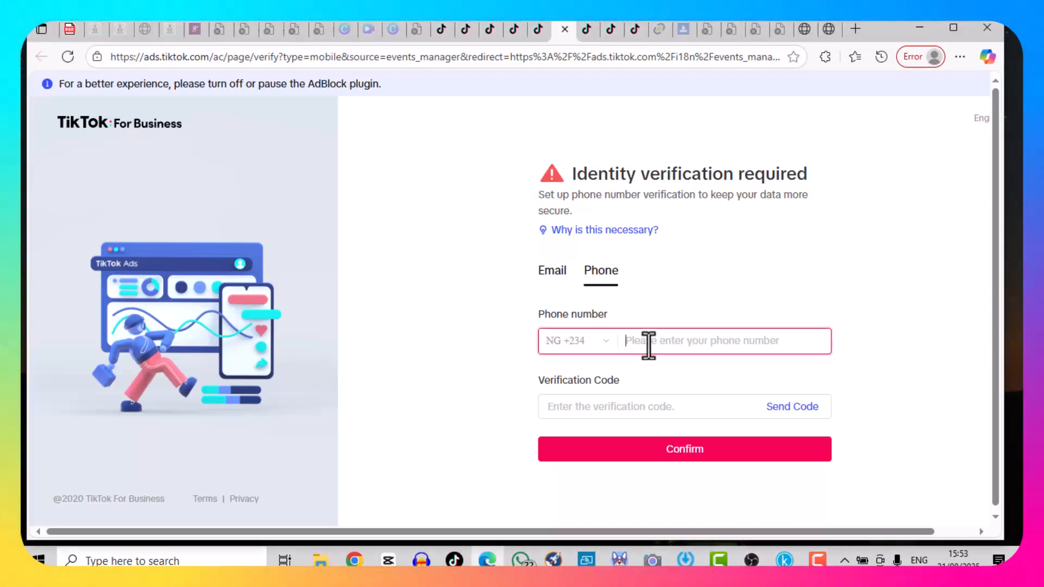
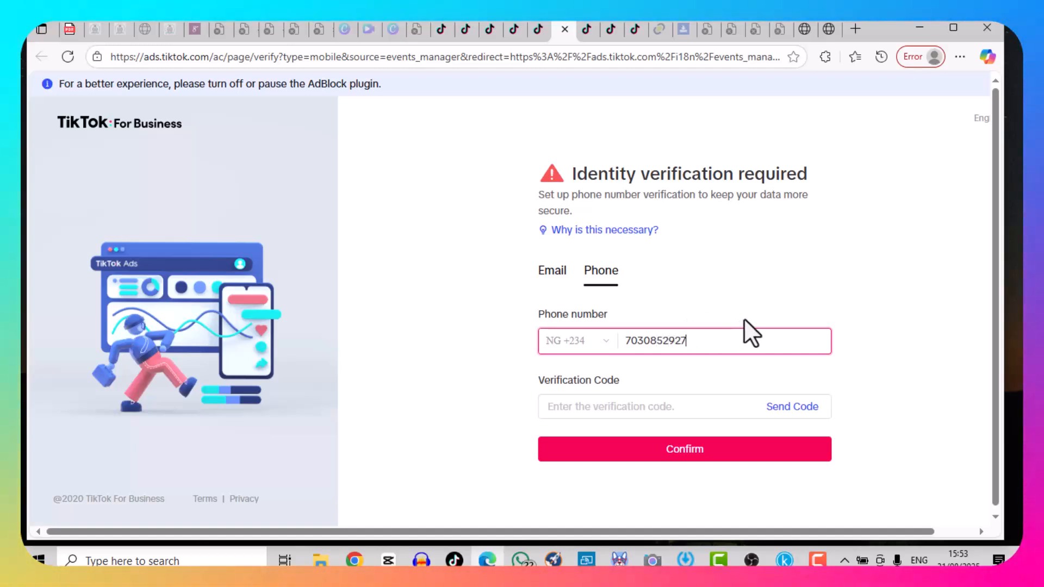
- Enter the phone number in the Phone number field
left_click(850, 379)
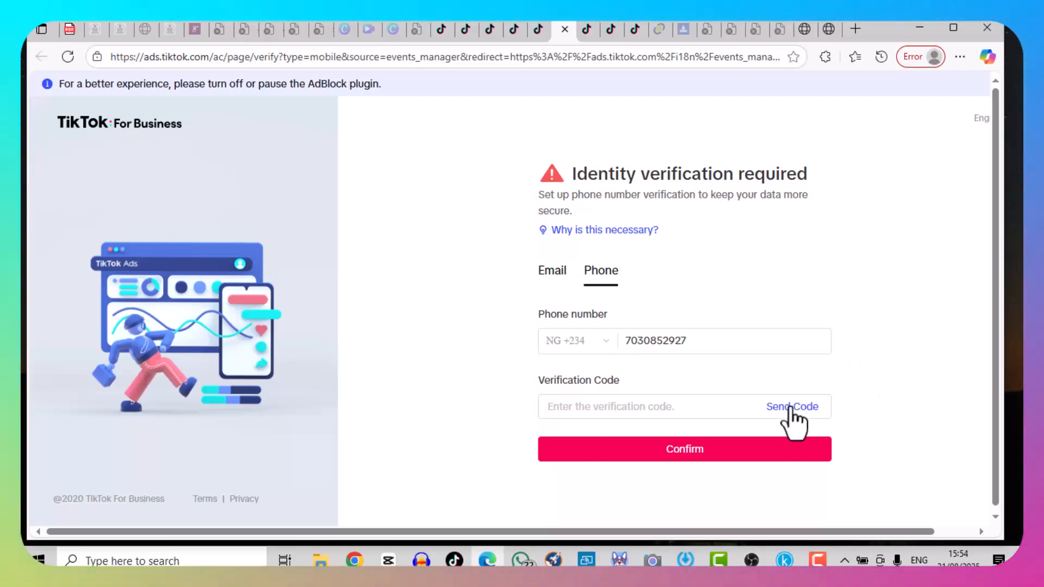
- Request the text verification code twice, then switch to email verification
left_click(788, 413)
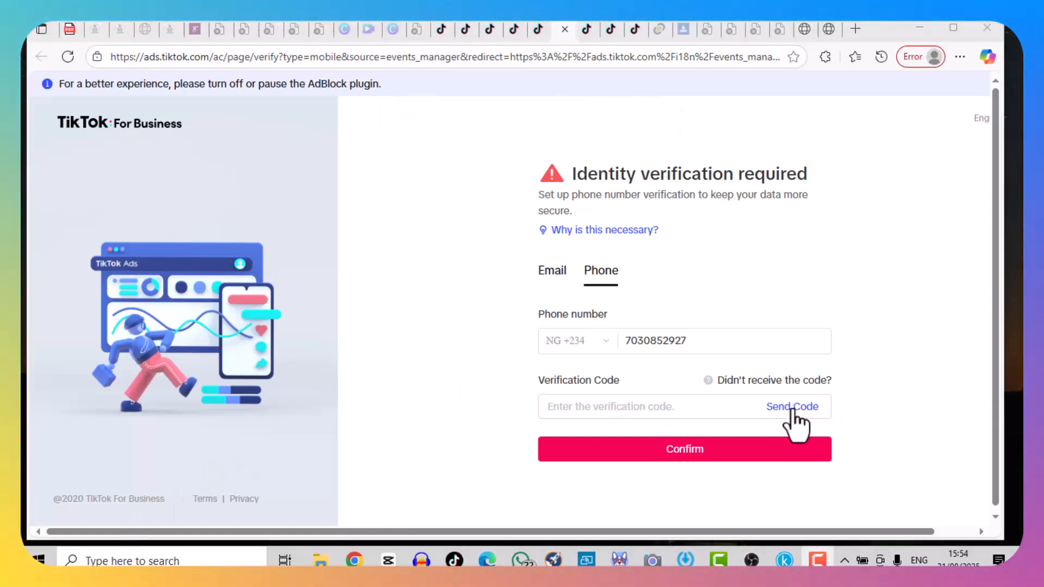
left_click(789, 412)
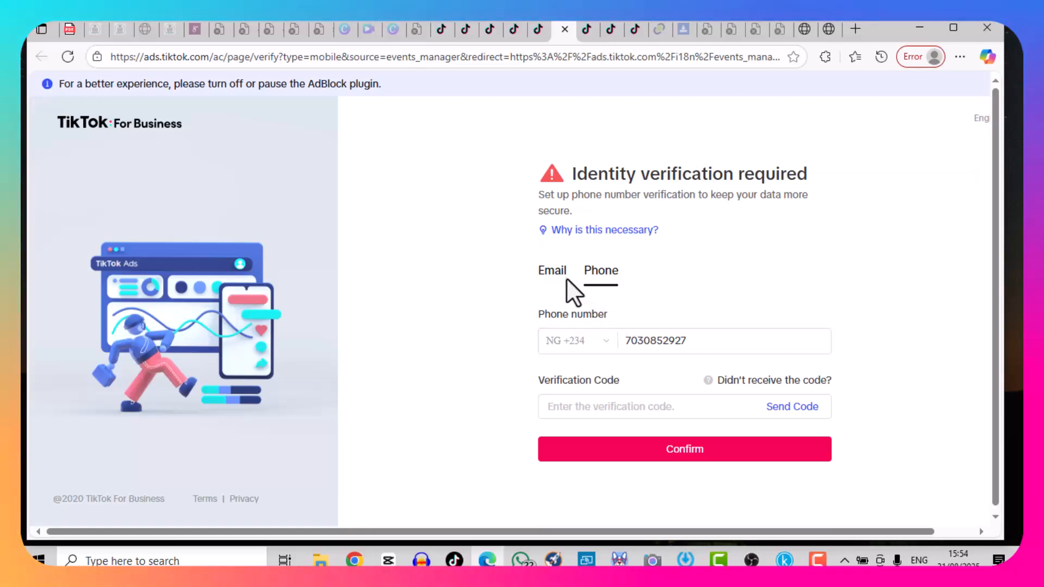
left_click(550, 270)
- Enter the account's e-mail address and send a verification code to it
left_click(630, 326)
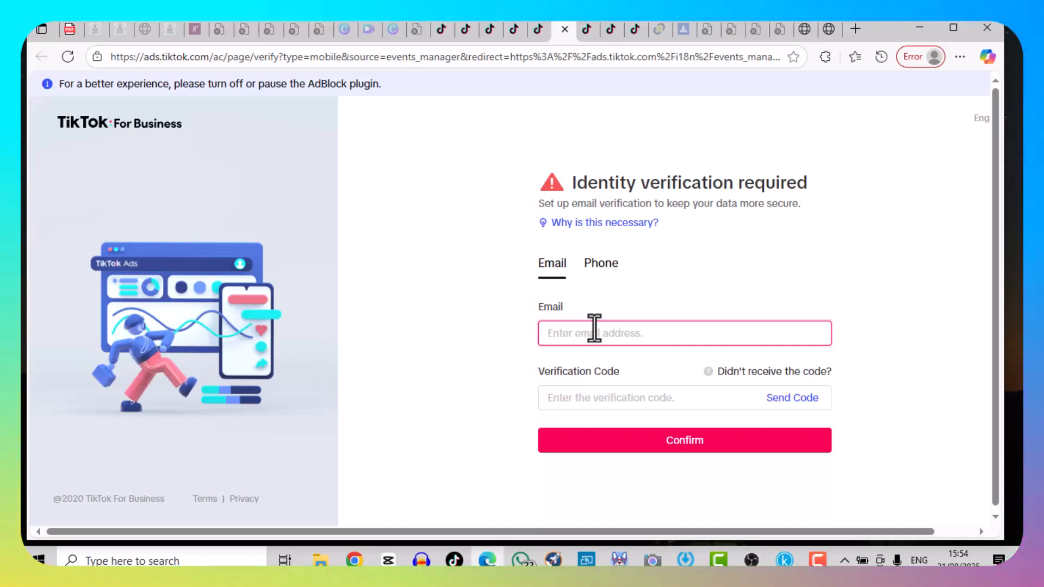
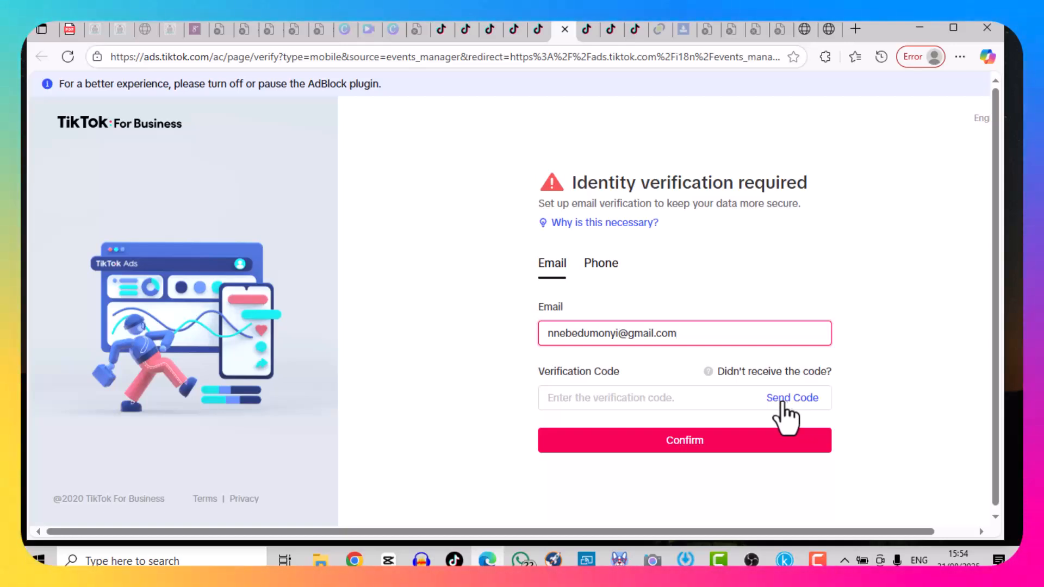
left_click(789, 401)
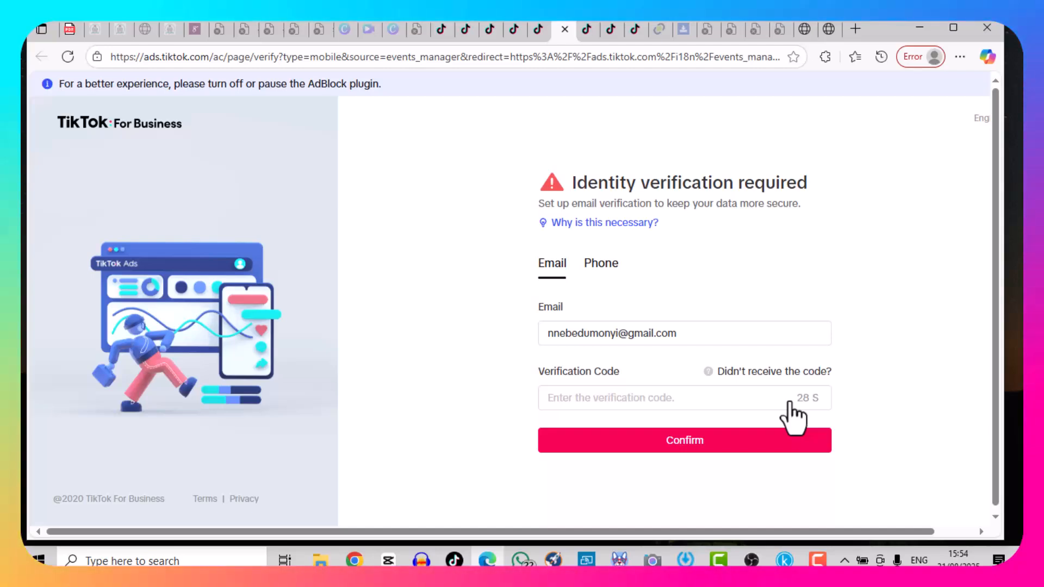
- Enter the emailed verification code, request a fresh one, and confirm it
left_click(723, 405)
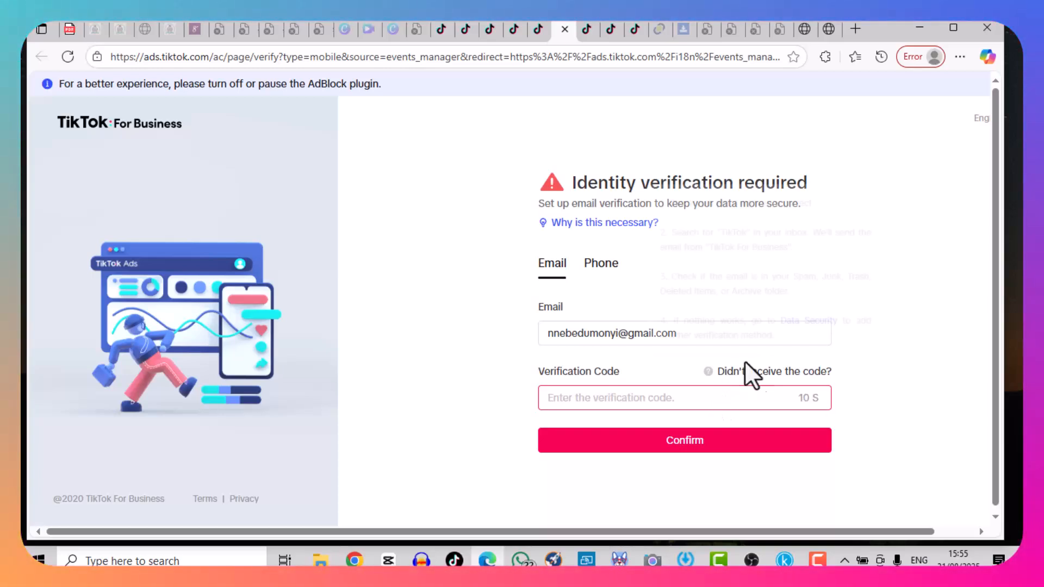
left_click(625, 394)
key("Caps_Lock")
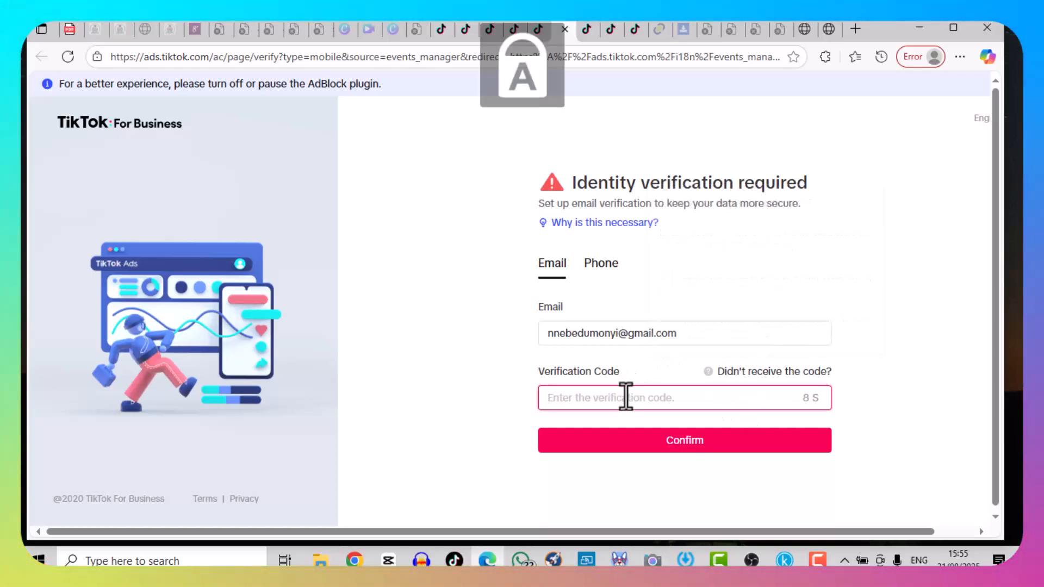
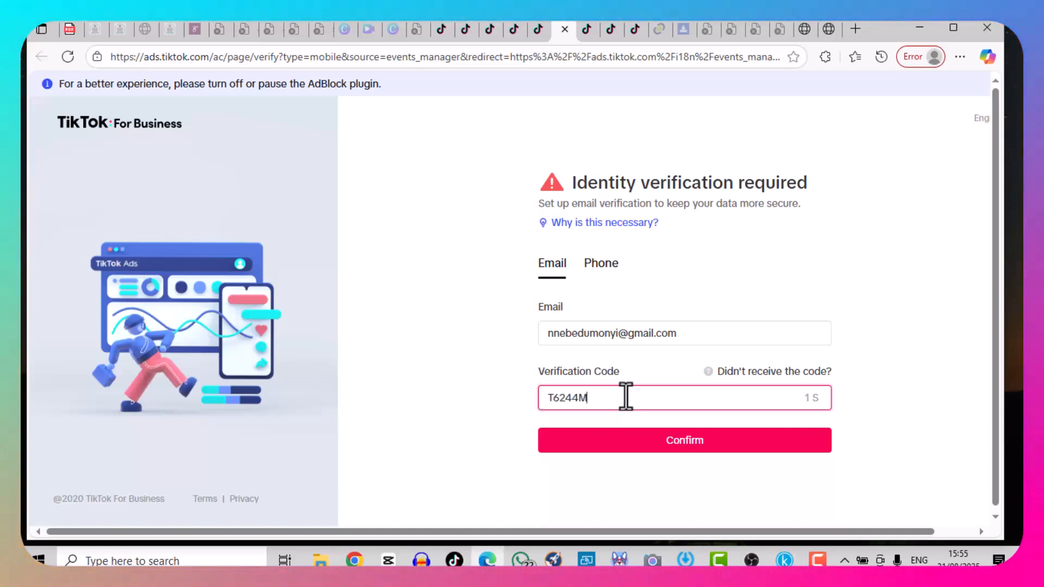
left_click(723, 443)
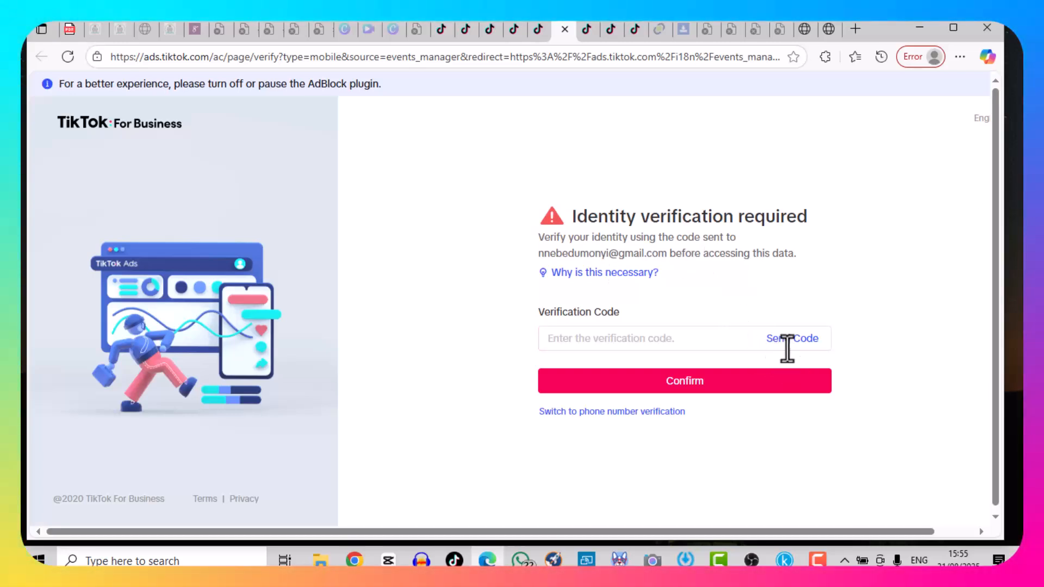
left_click(791, 338)
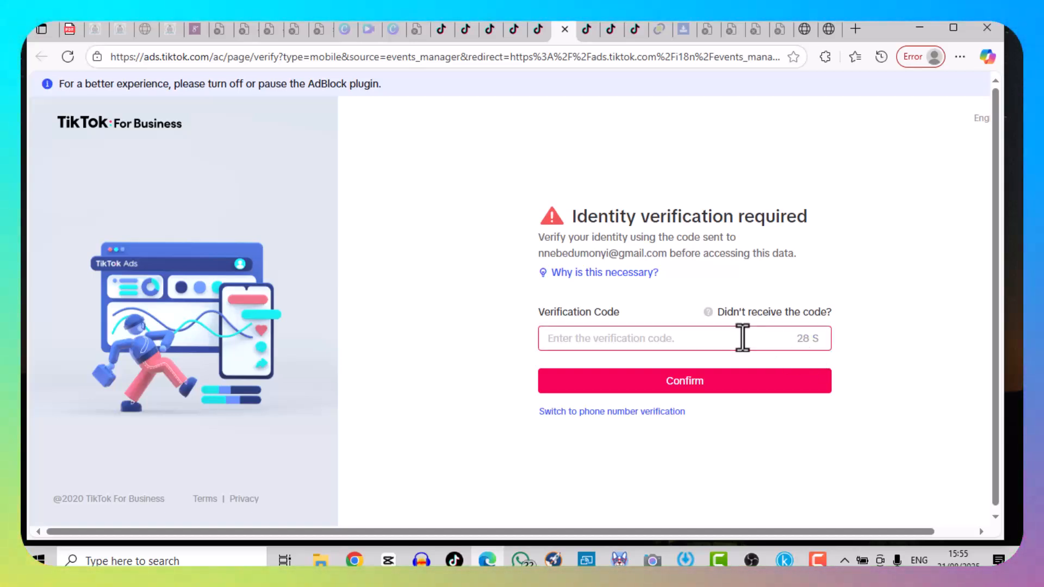
left_click(619, 330)
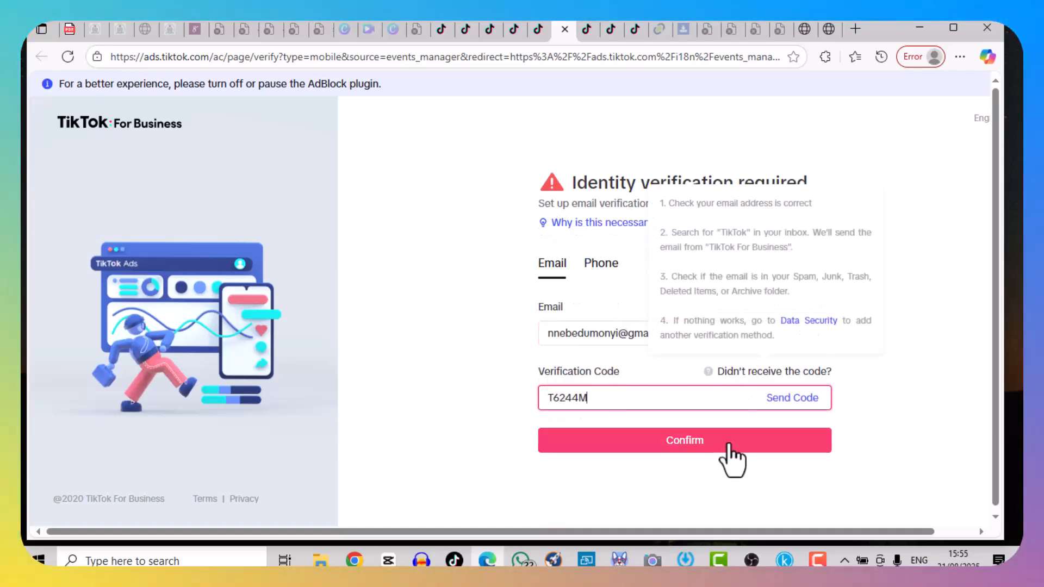
left_click(728, 451)
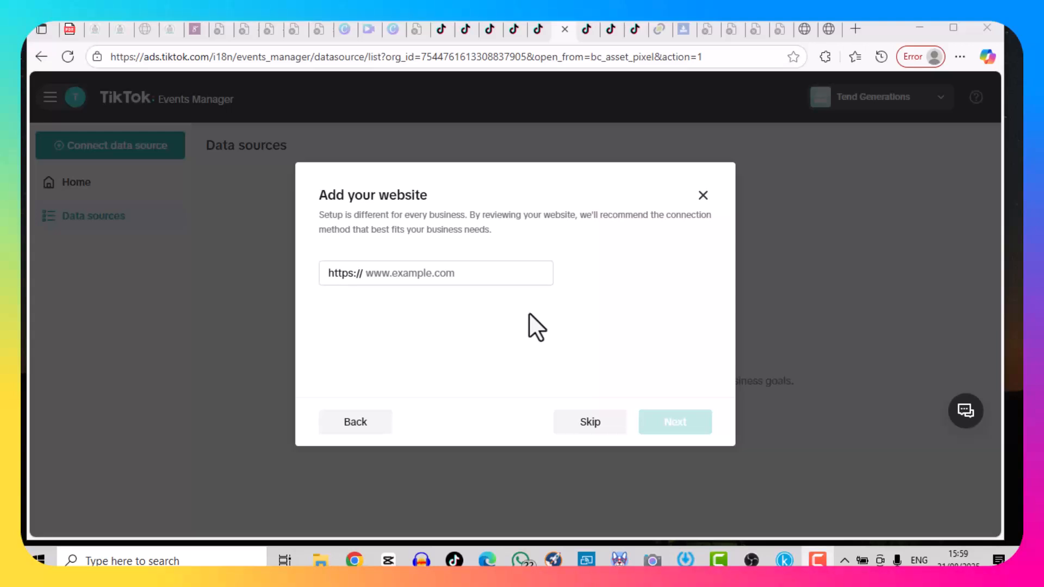
- Place the cursor in the empty website address field of Add your website
left_click(436, 277)
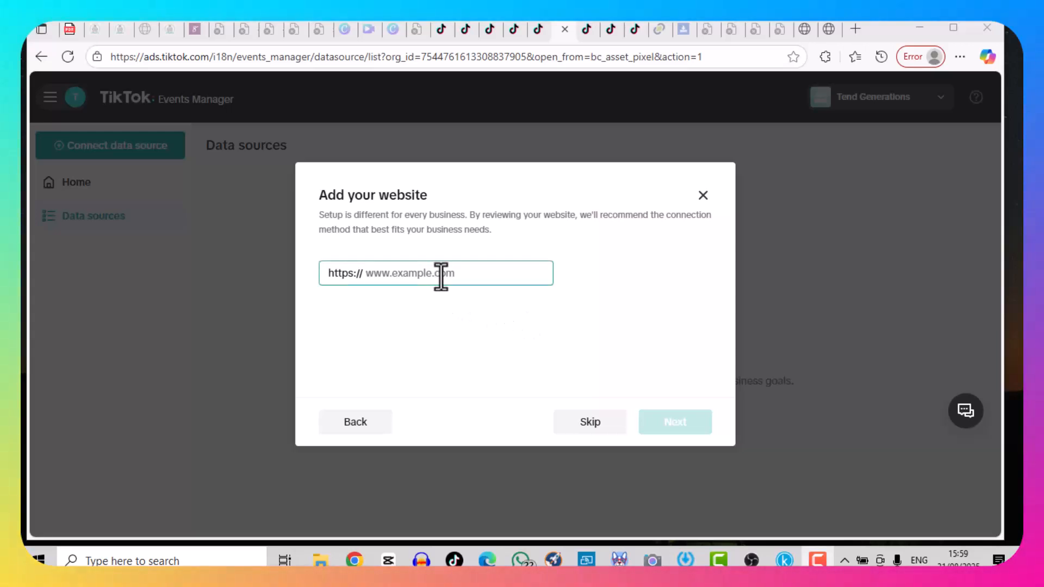
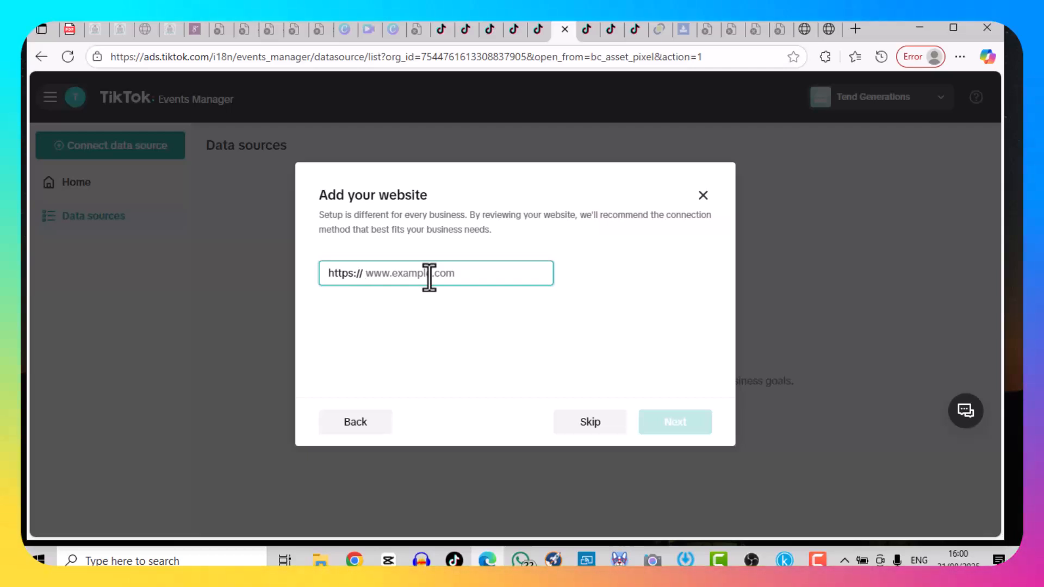
- Enter needmet.com.ng as the website and choose Manual setup as the data connection method
type("needmet.com.ng")
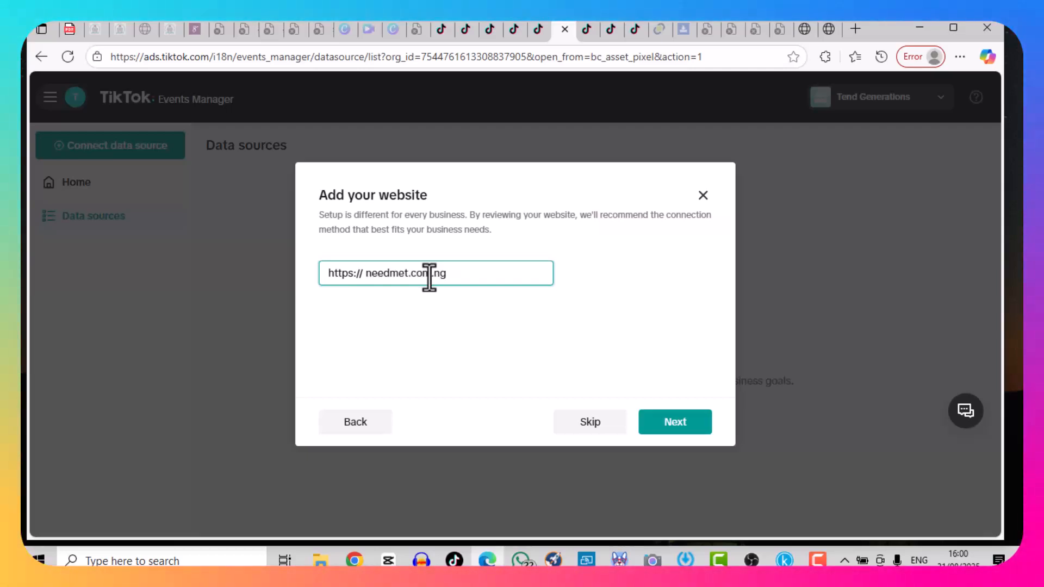
left_click(479, 309)
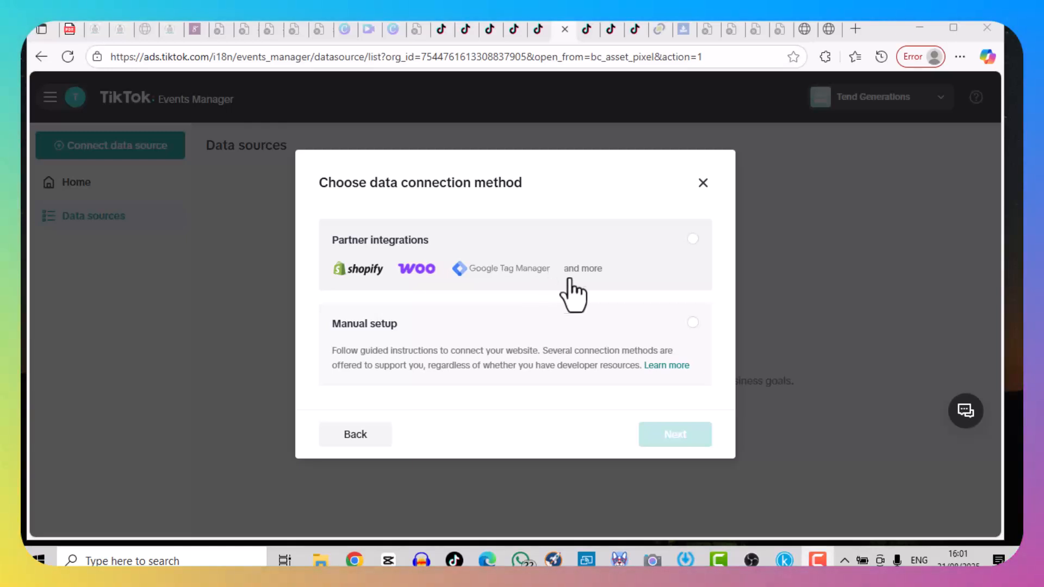
left_click(396, 364)
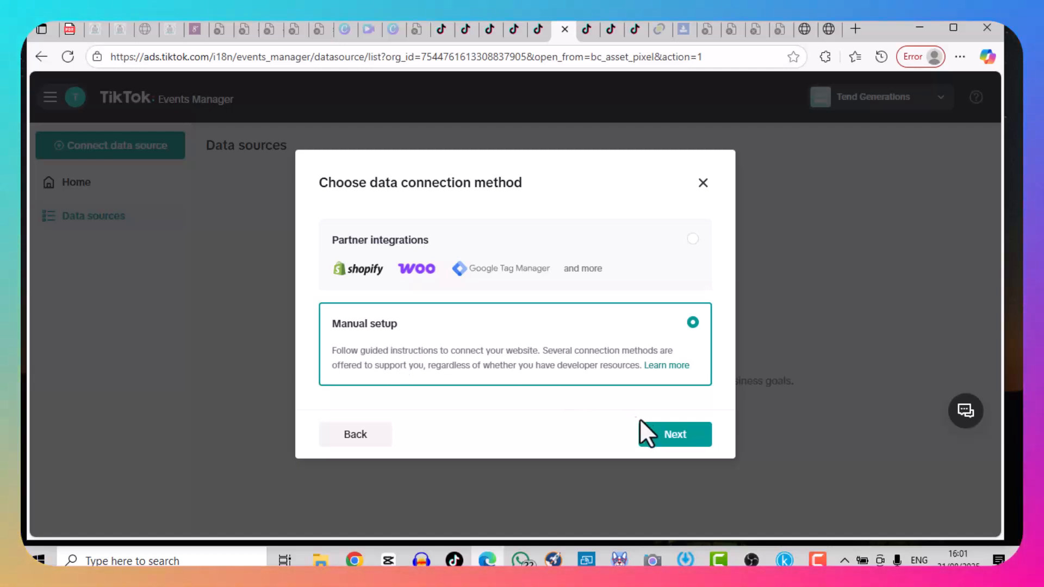
left_click(672, 436)
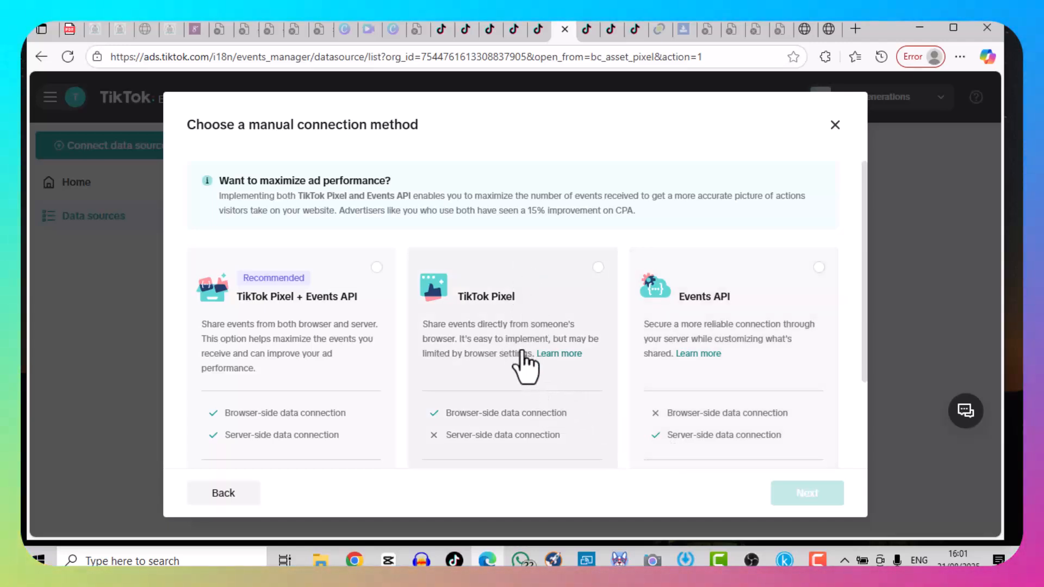
- Select the TikTok Pixel card, review its requirements, and continue to Create pixel
left_click(530, 315)
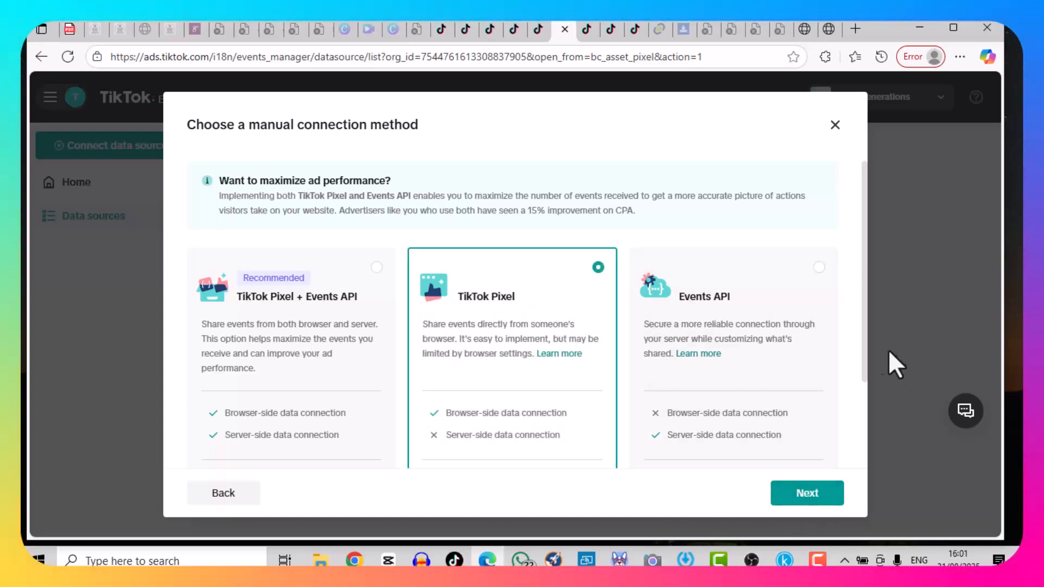
left_click_drag(865, 349, 865, 407)
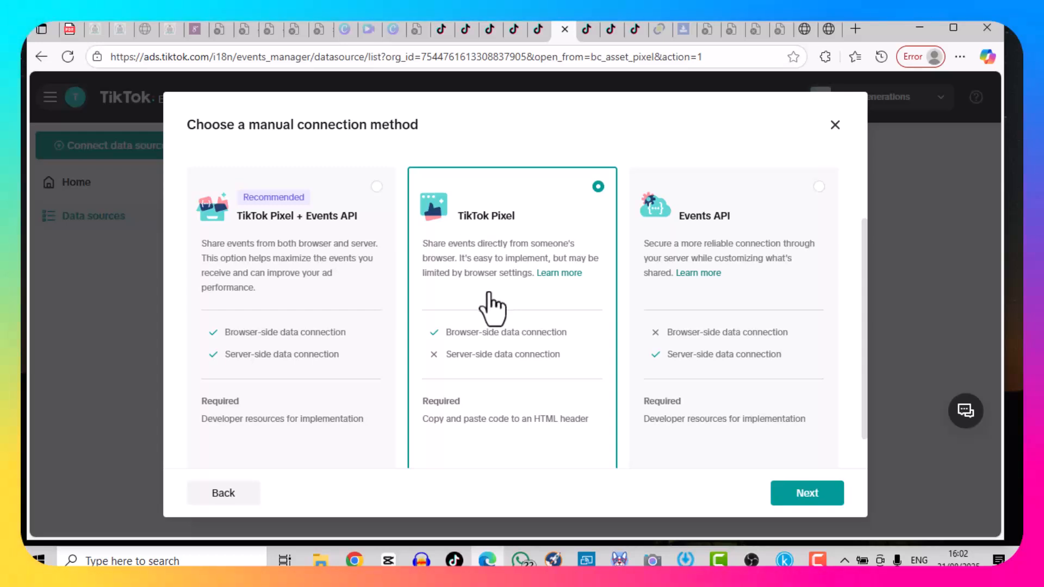
left_click(808, 495)
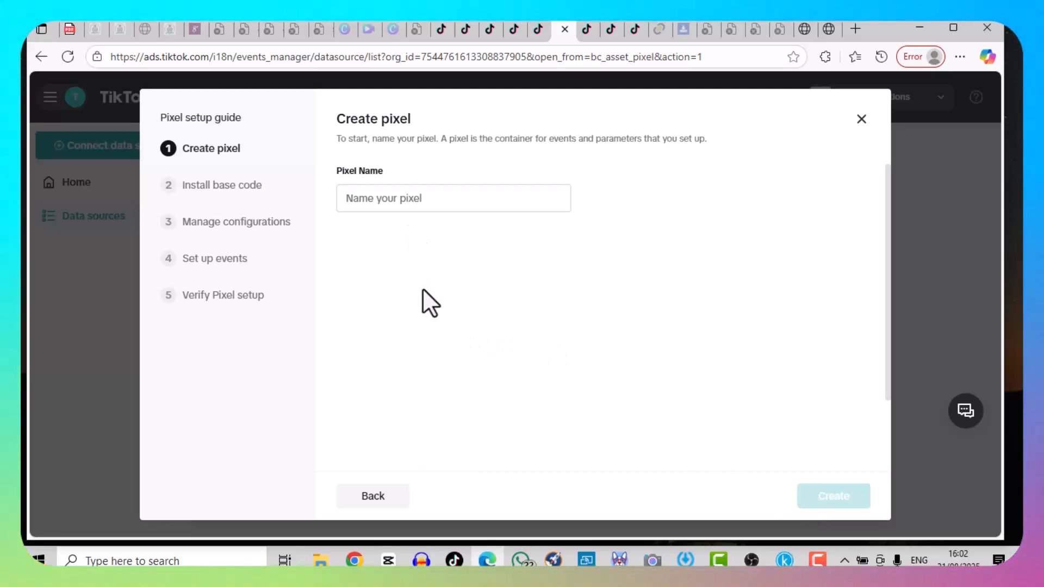
- Create a new pixel named NEED MET
left_click(435, 199)
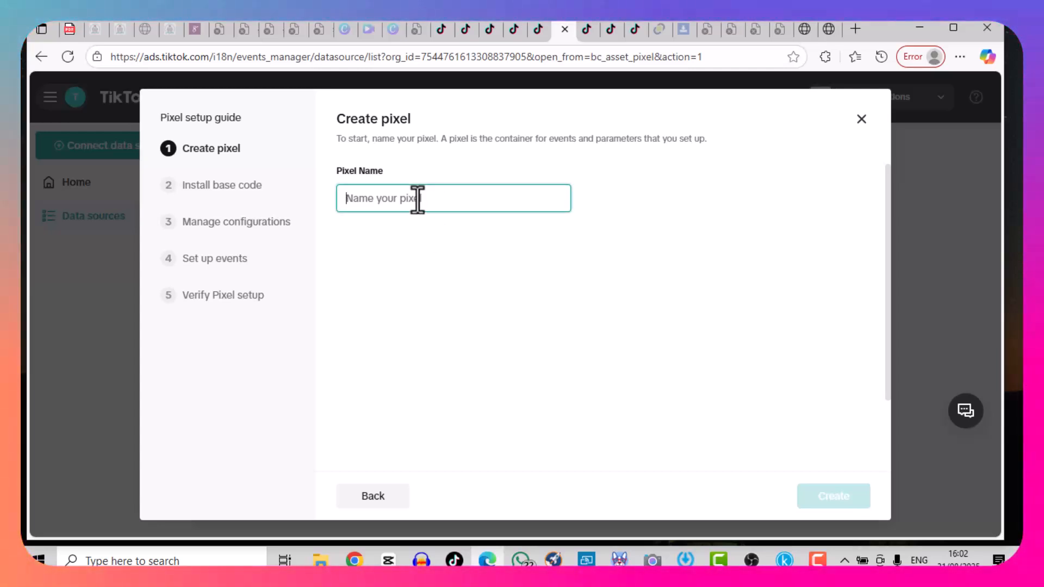
type("NE")
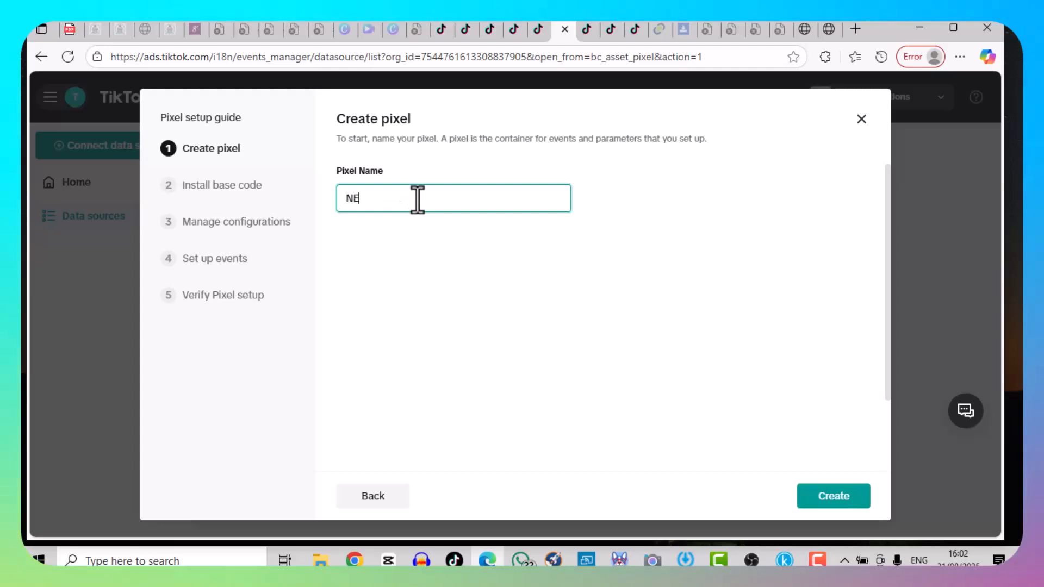
type("ED MET")
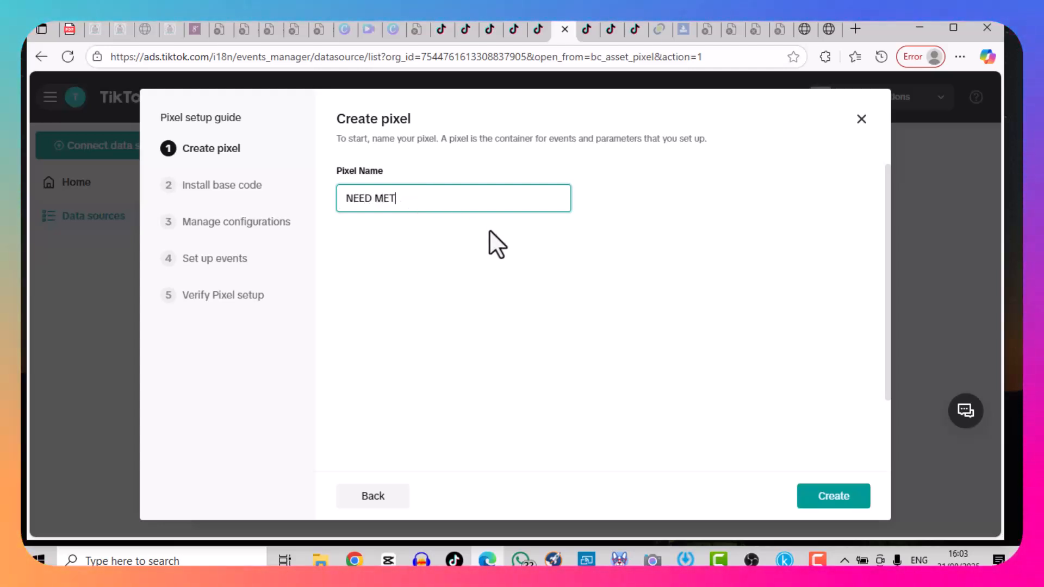
left_click(837, 501)
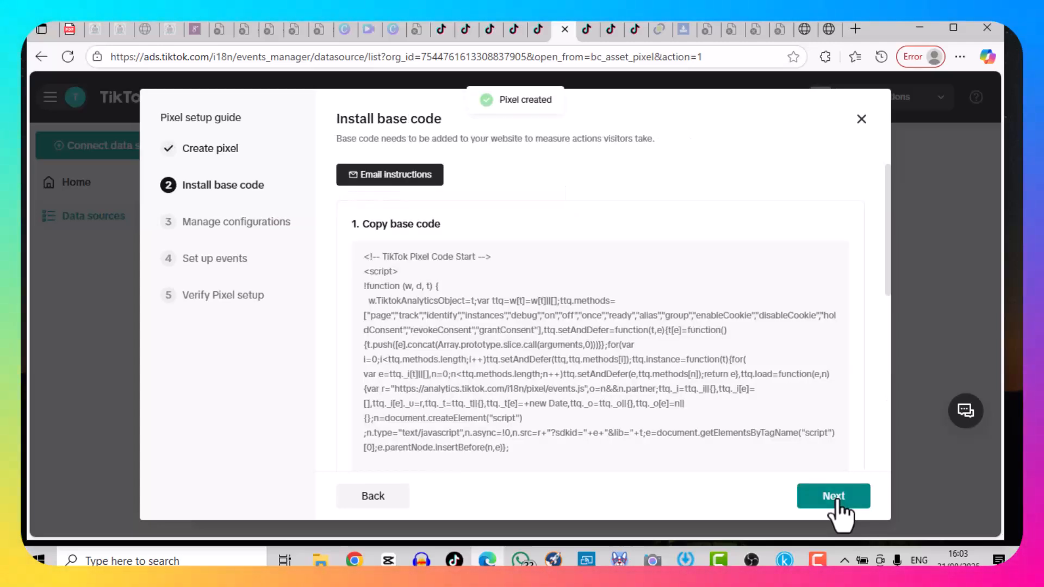
- Copy the NEED MET pixel's base code from the Install base code step
mouse_move(538, 400)
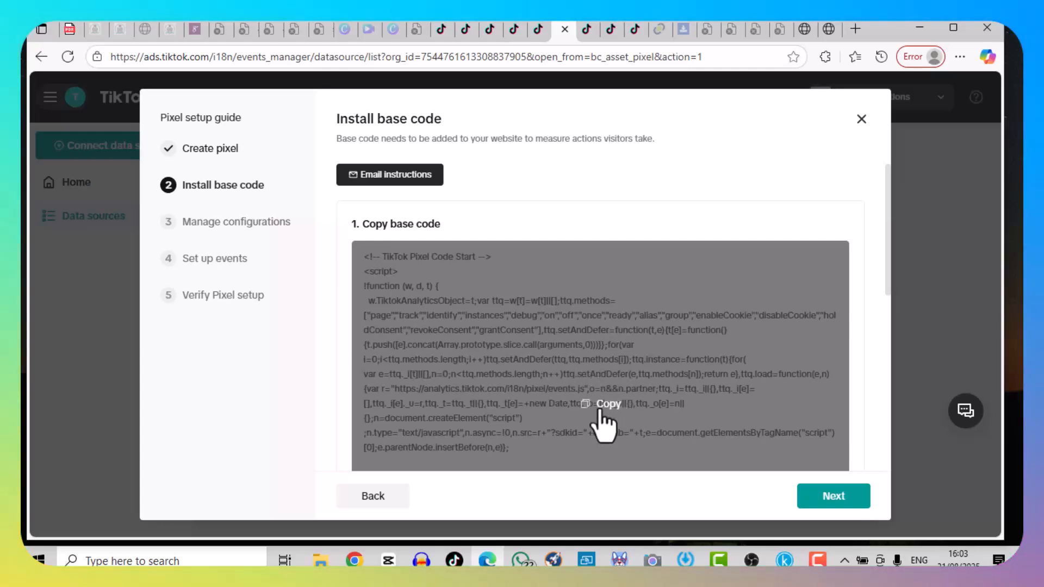
left_click(590, 406)
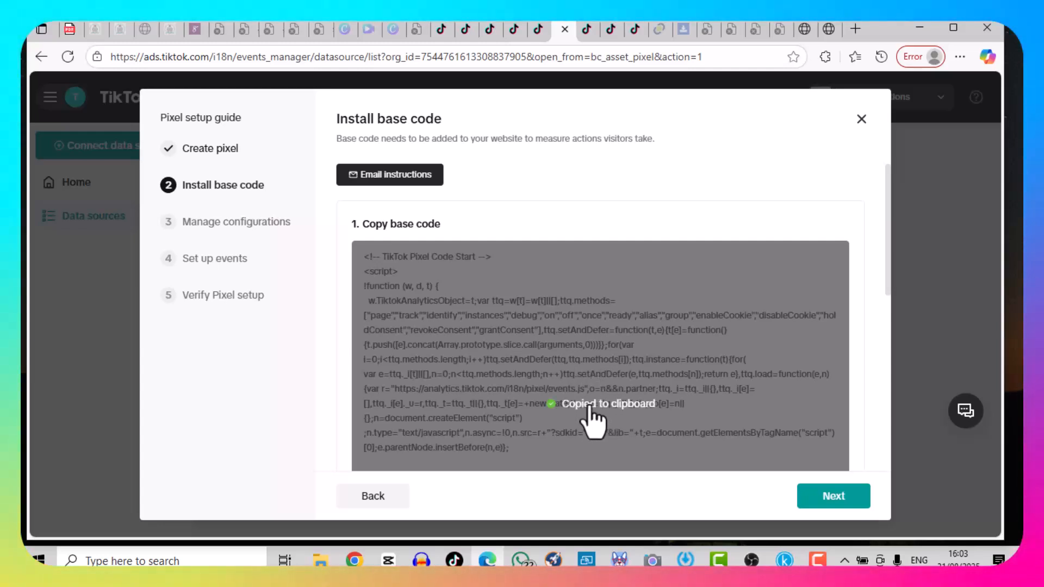
left_click_drag(888, 249, 870, 239)
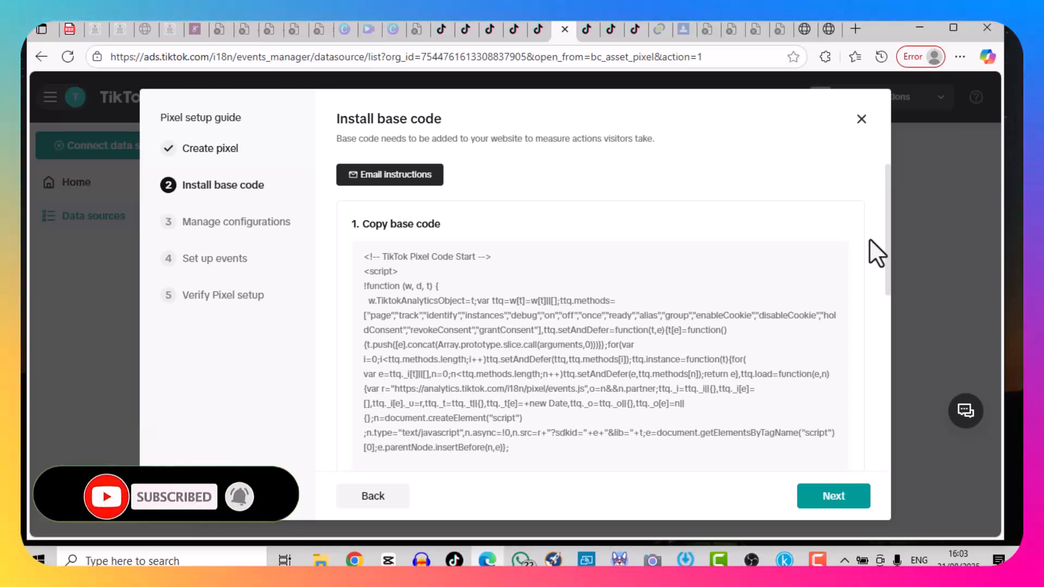
- In the needmet.com.ng WordPress admin, search Add Plugin for 'WP HEADER'
left_click(802, 29)
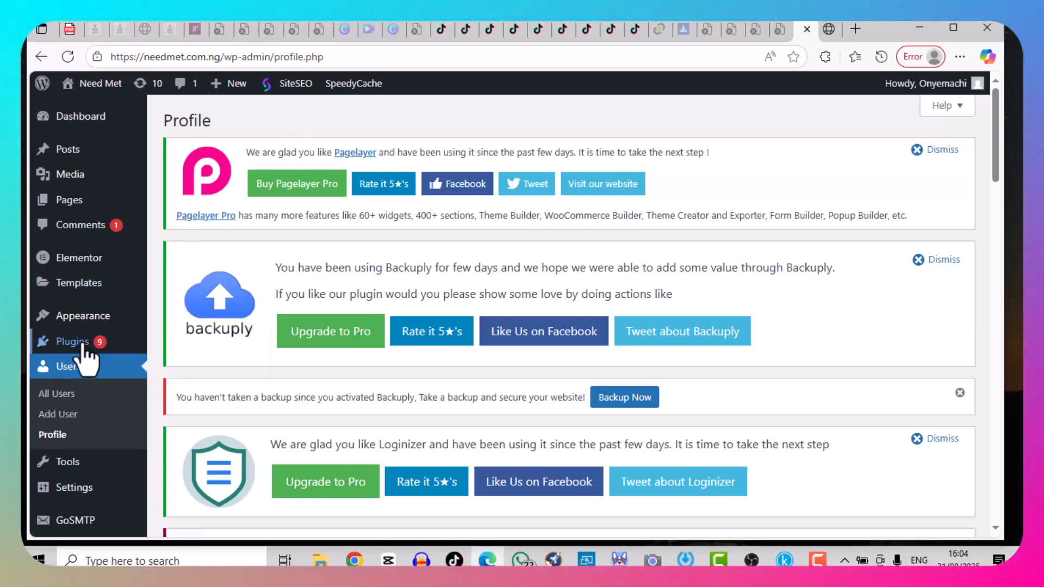
mouse_move(83, 347)
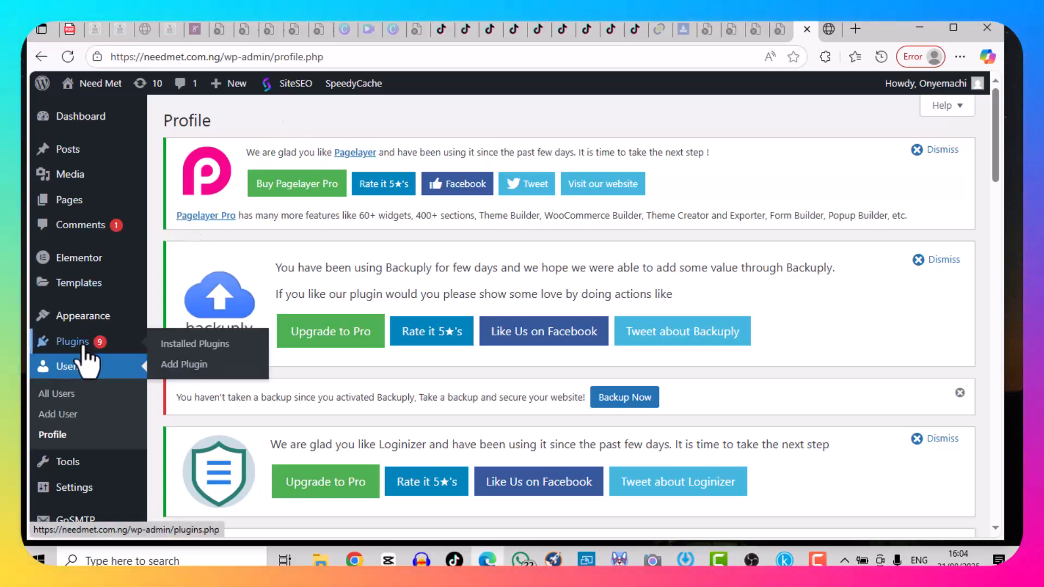
left_click(185, 367)
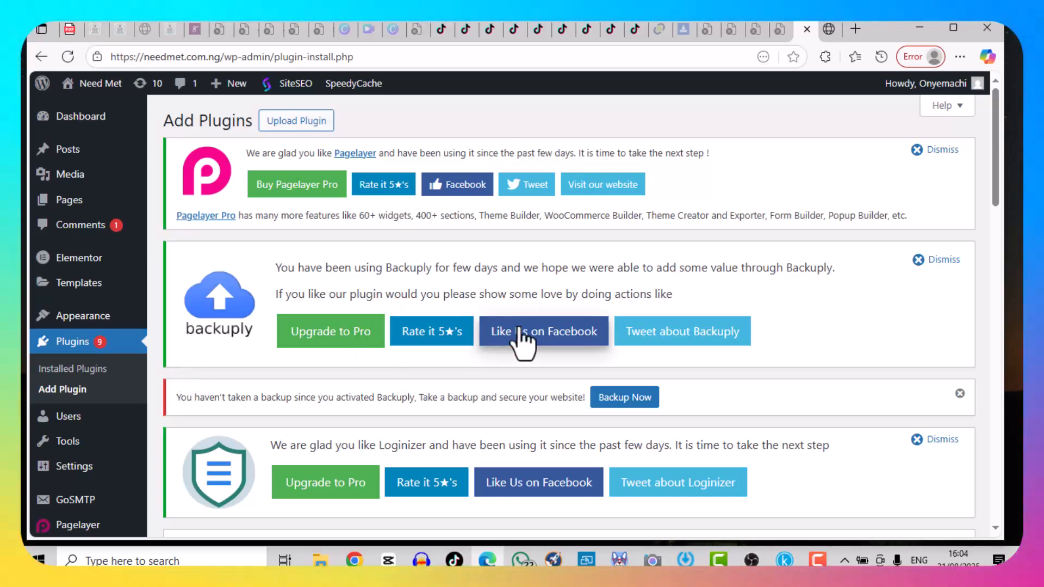
left_click_drag(992, 120, 997, 199)
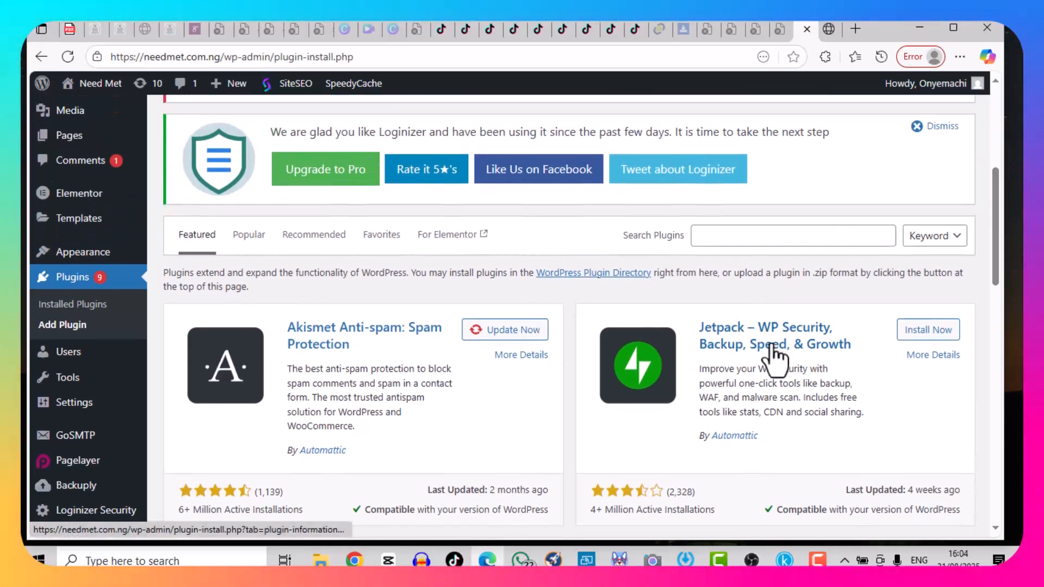
left_click(751, 241)
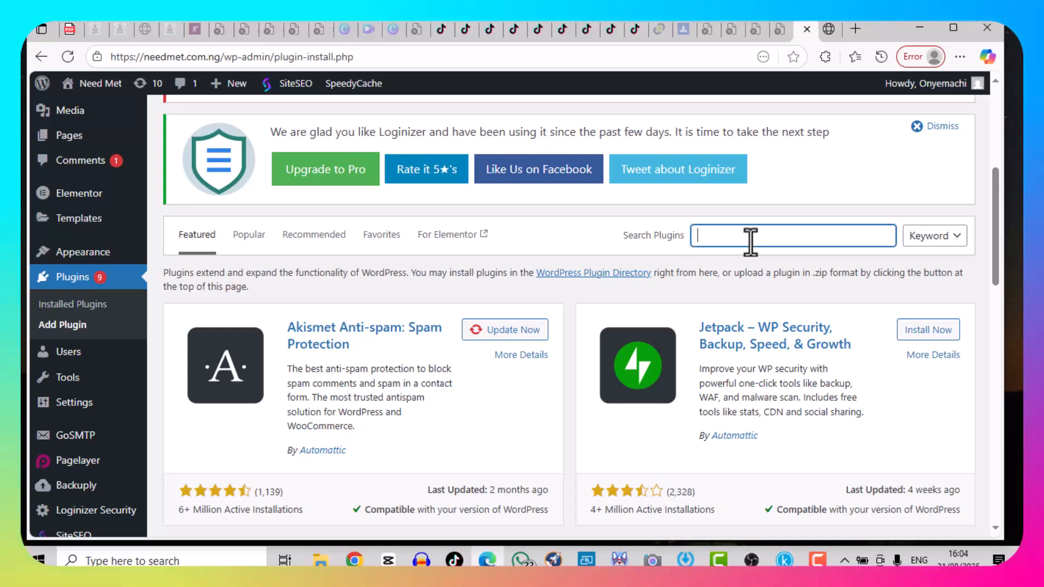
type("WP HEADER")
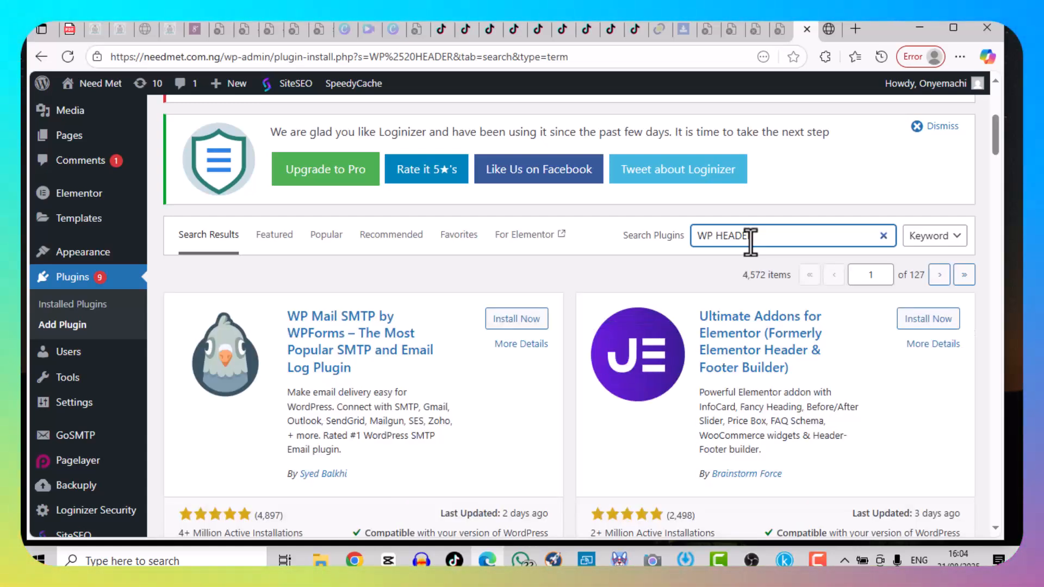
- Install and activate the WPCode – Insert Headers and Footers plugin
left_click(124, 517)
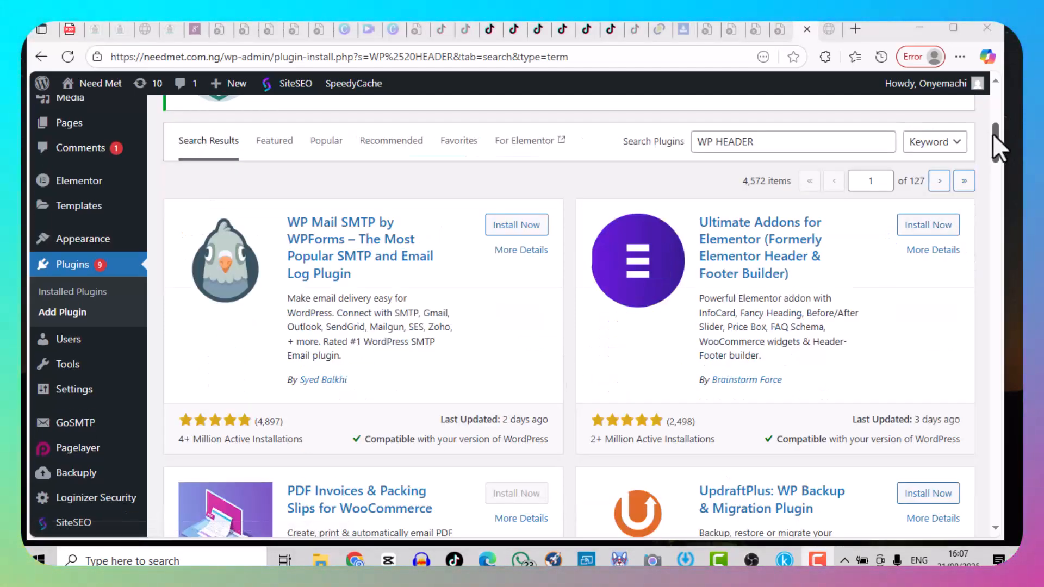
left_click_drag(994, 133, 992, 226)
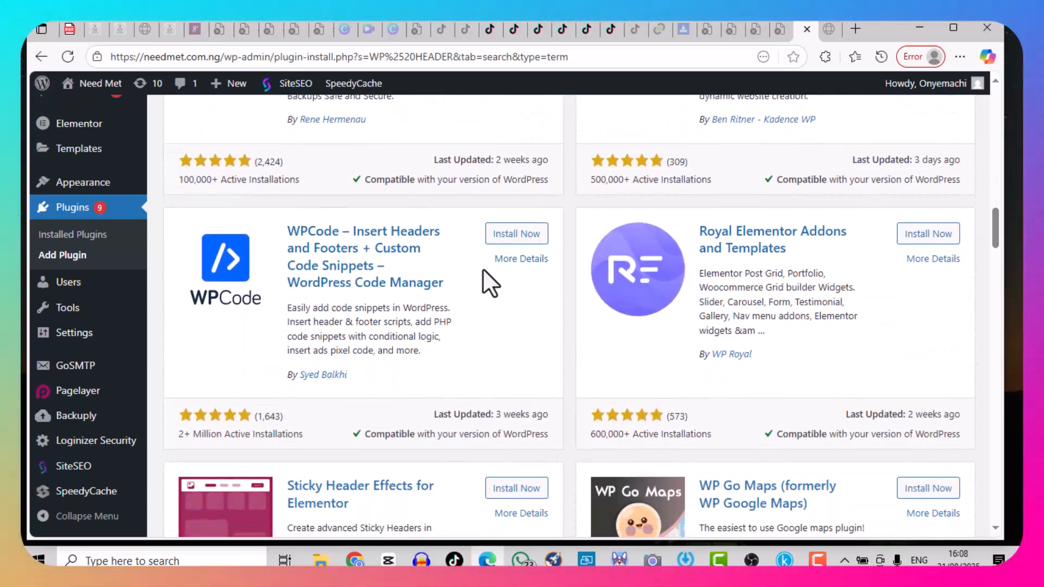
left_click(514, 234)
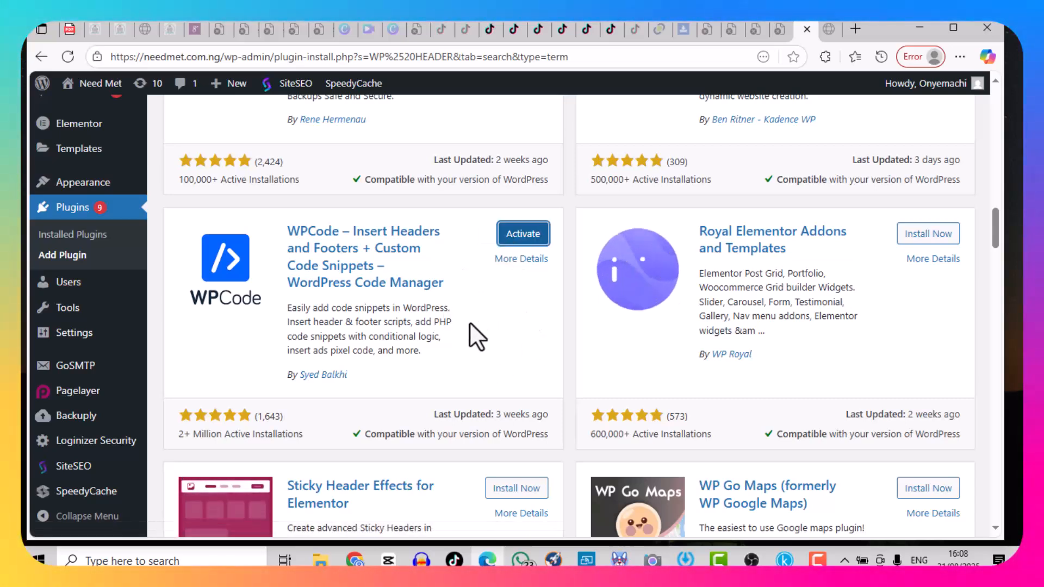
left_click(517, 245)
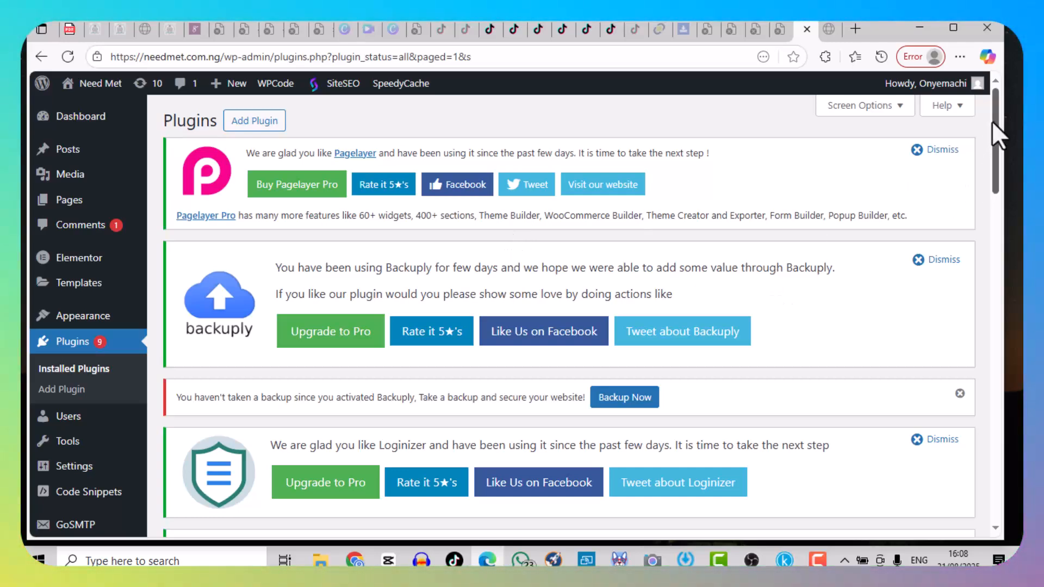
- Scroll through WPCode's Code Snippets list showing the two inactive sample snippets
left_click_drag(996, 117, 1005, 455)
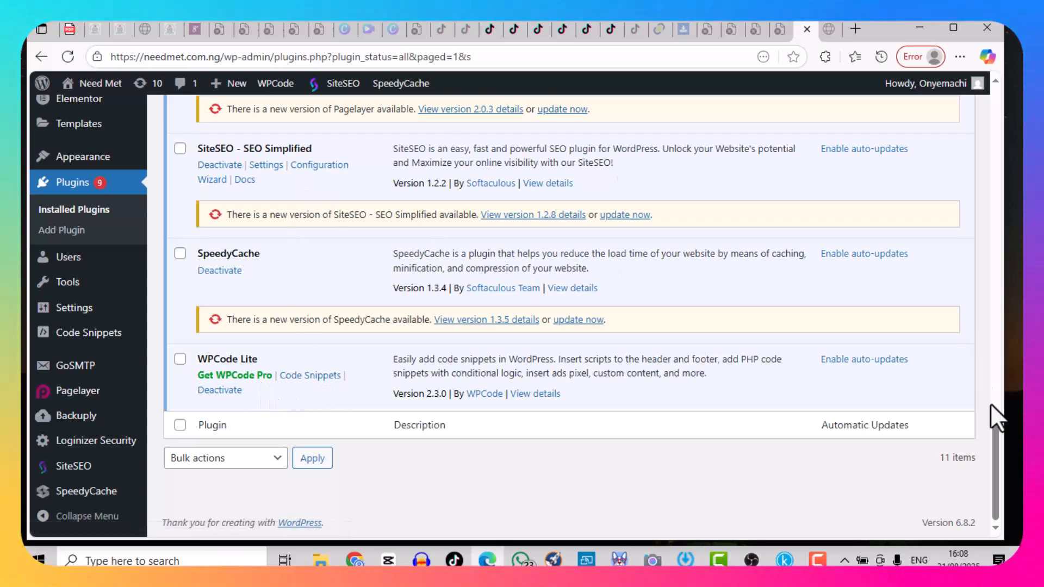
mouse_move(991, 464)
left_mouse_down()
mouse_move(955, 226)
mouse_move(985, 291)
mouse_move(1004, 479)
left_mouse_up()
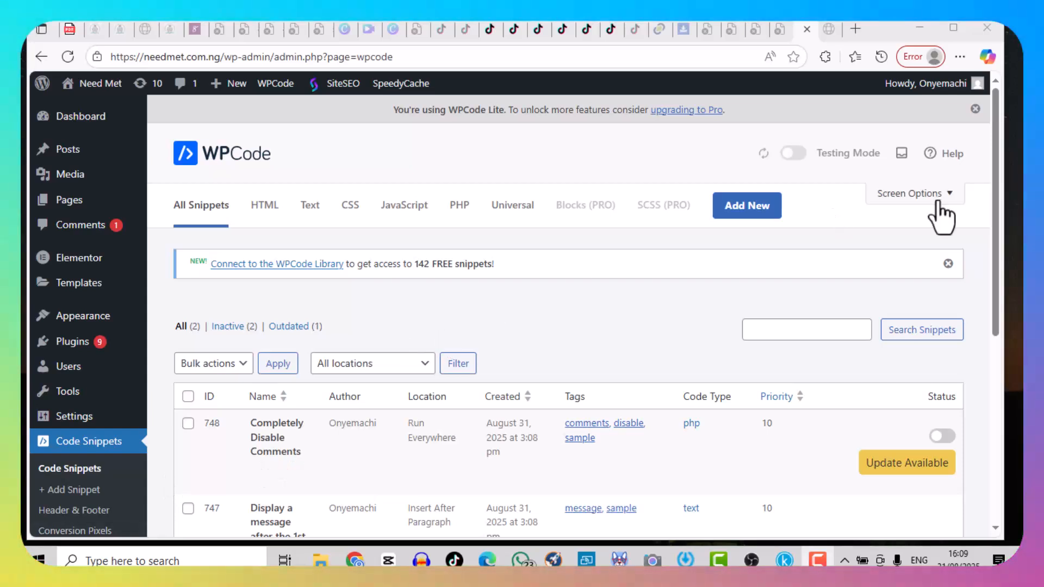
left_click_drag(993, 168, 1000, 250)
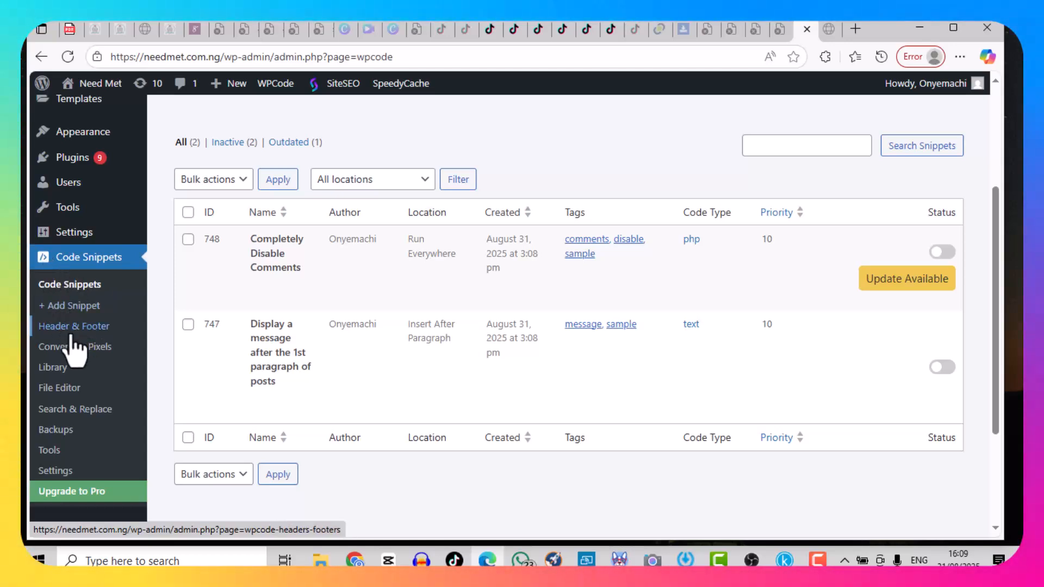
- Open WPCode's Header & Footer page and copy the pixel base code from the TikTok tab
left_click(92, 345)
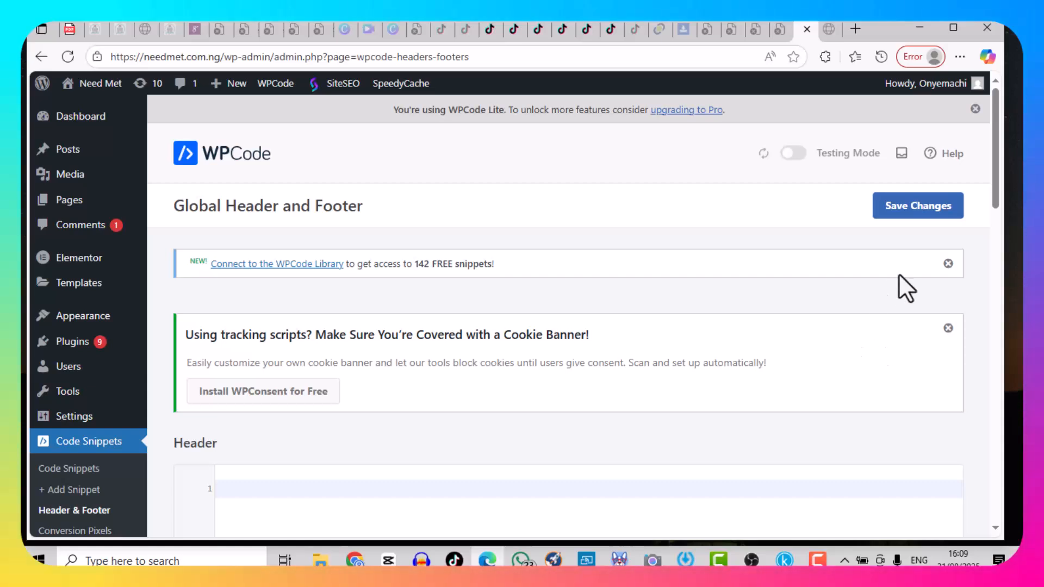
left_click_drag(997, 143, 993, 215)
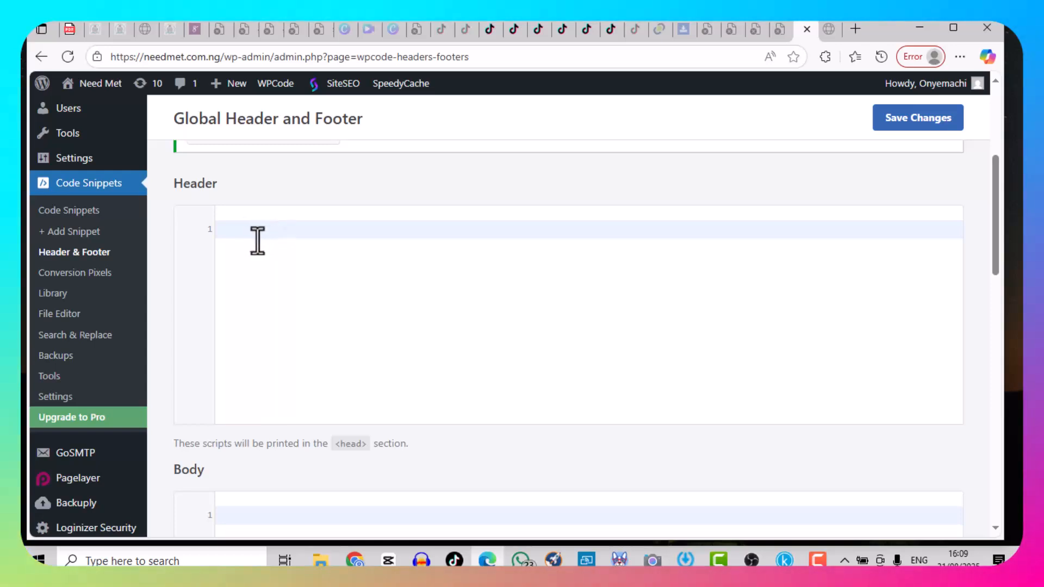
mouse_move(564, 28)
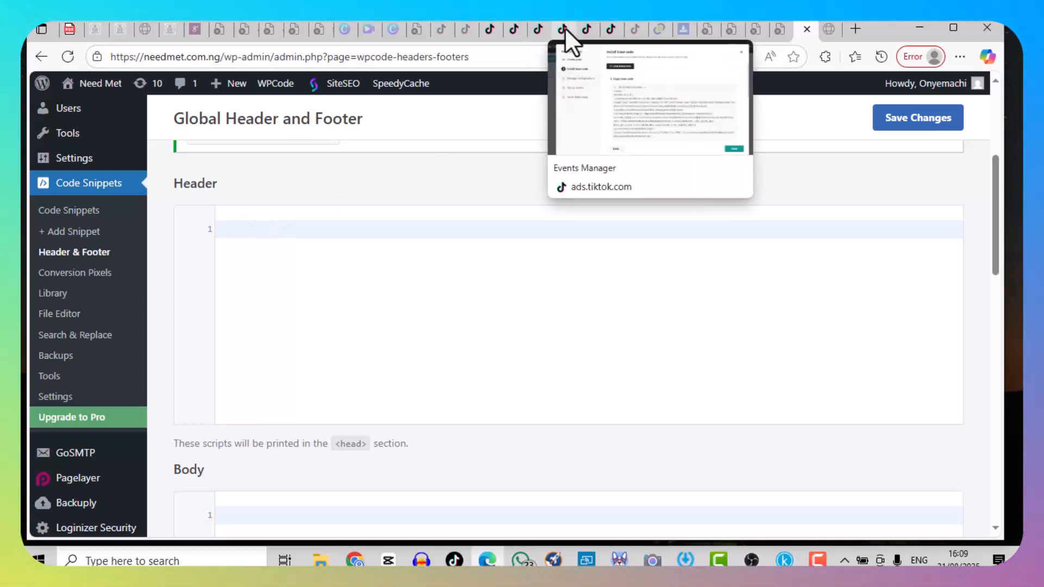
left_click(564, 27)
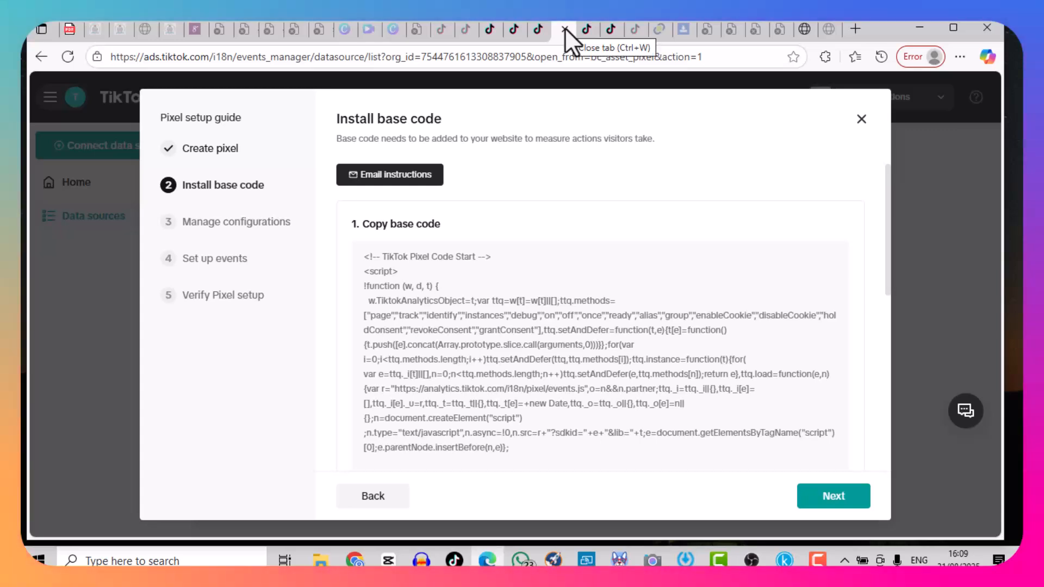
left_click(603, 405)
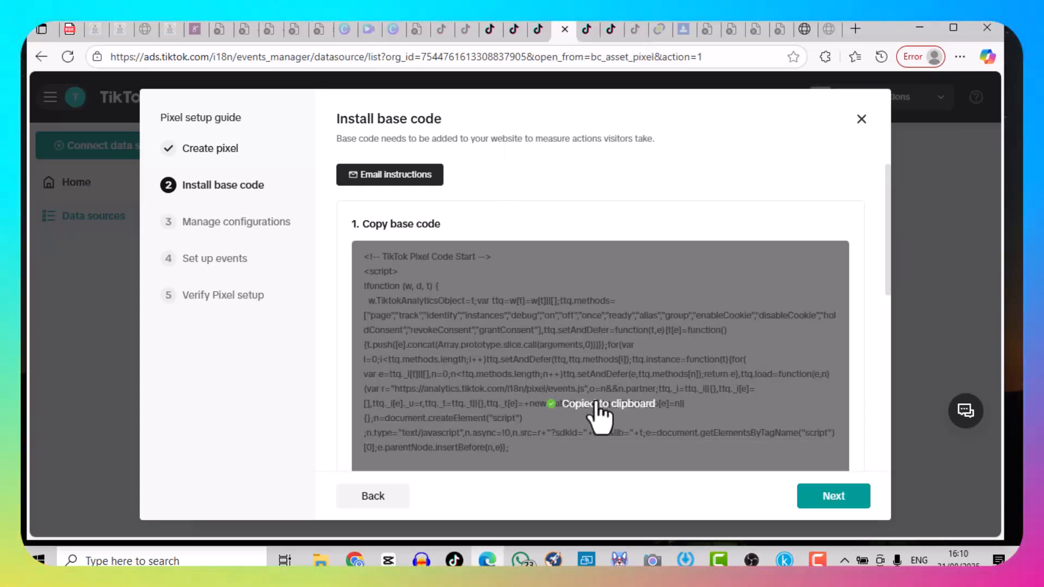
- Paste the TikTok pixel base code into the Header box and save the changes
left_click(801, 30)
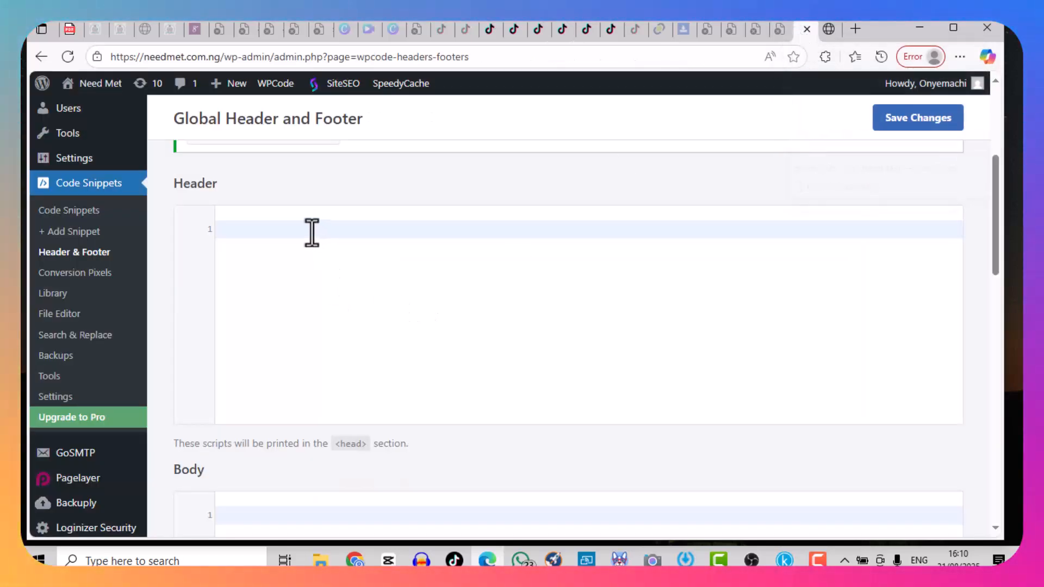
key("ctrl+v")
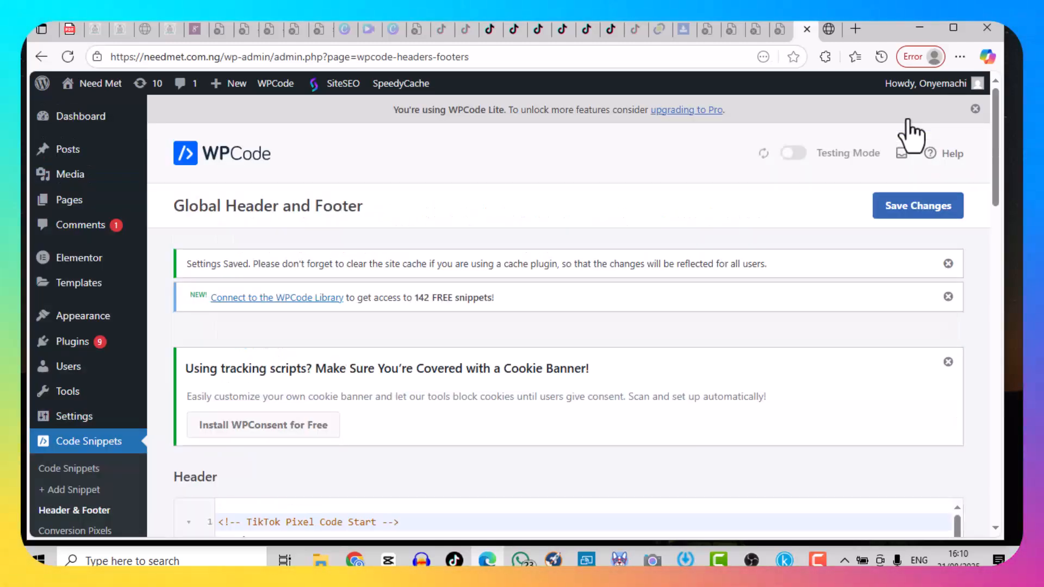
left_click_drag(993, 145, 1000, 207)
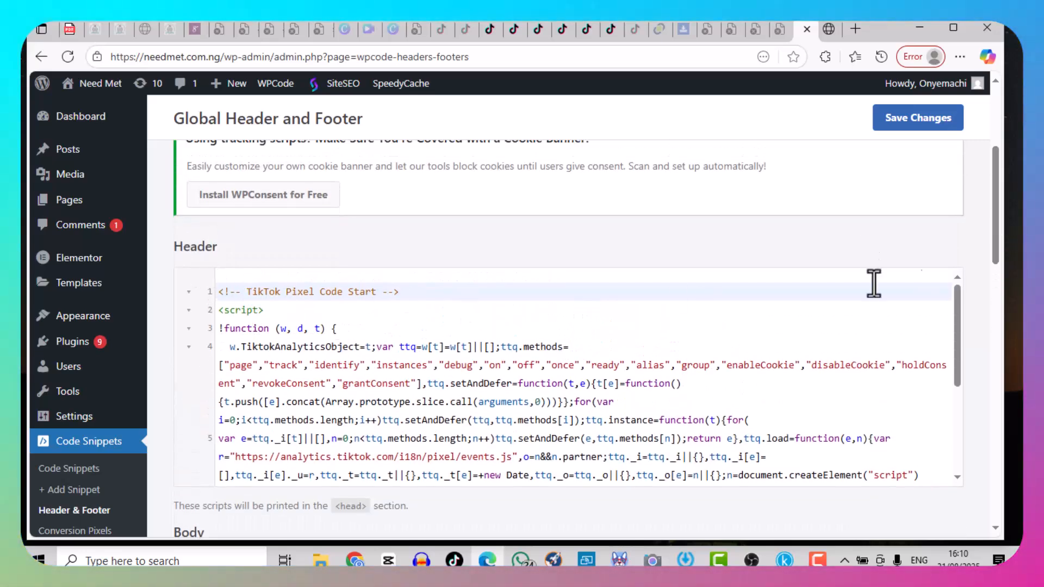
left_click_drag(999, 207, 997, 135)
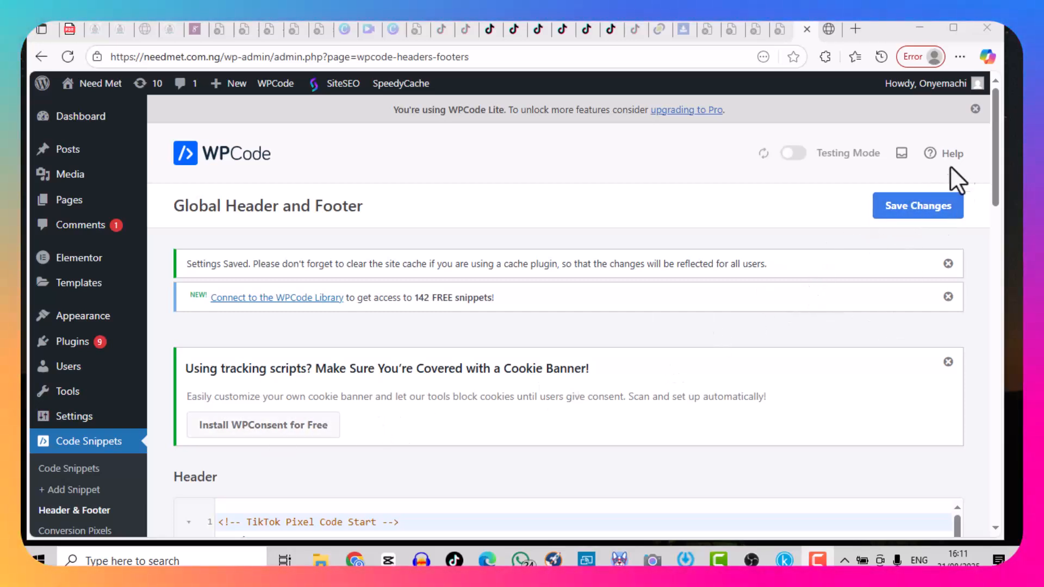
left_click_drag(998, 137, 996, 213)
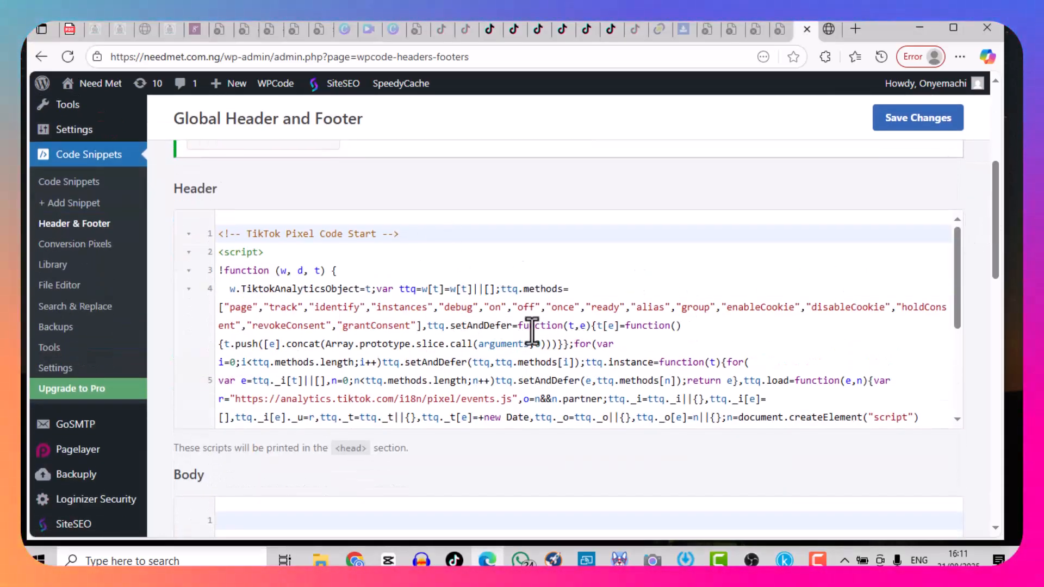
left_click_drag(990, 218, 986, 186)
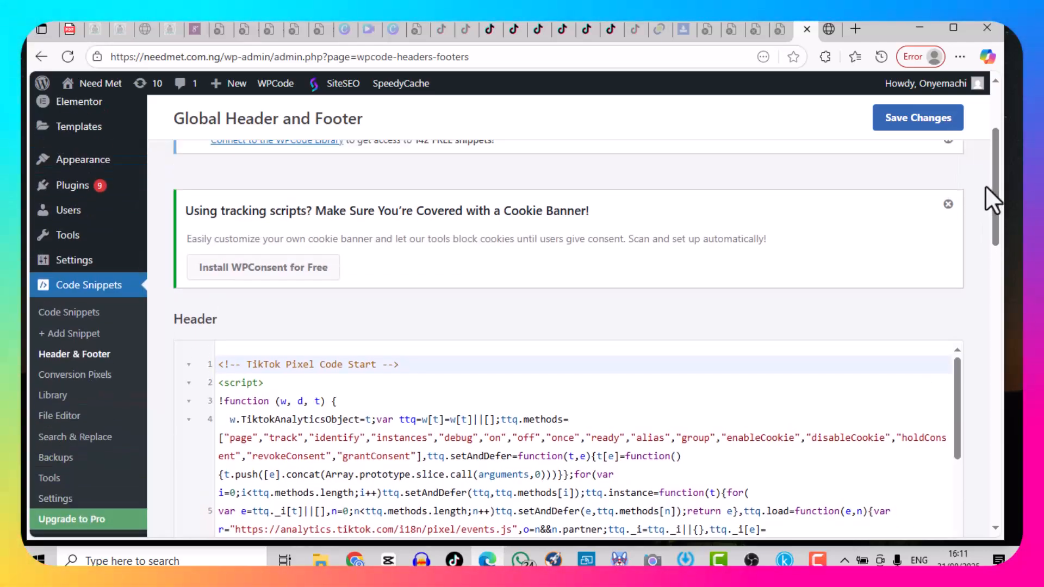
- Enable Automatic Advanced Matching and automatic event setup for the pixel, then continue to Set up events
left_click(559, 31)
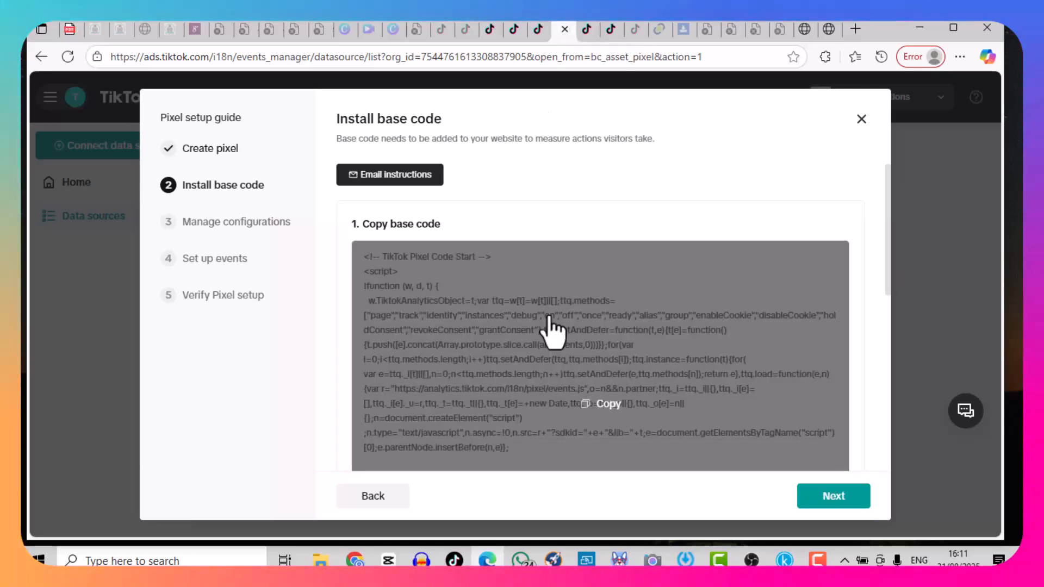
left_click(833, 496)
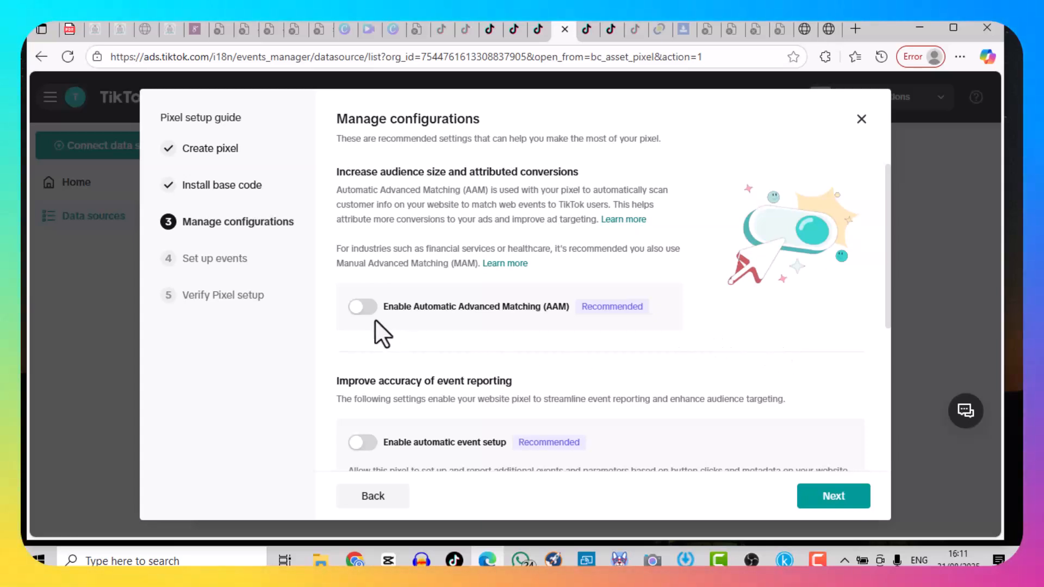
left_click(363, 308)
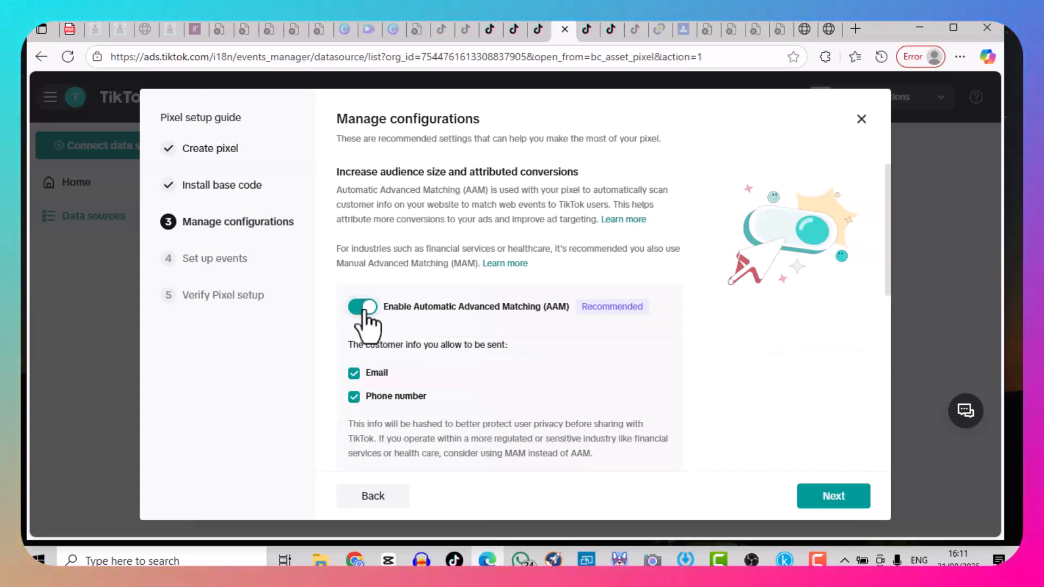
left_click_drag(887, 237, 885, 380)
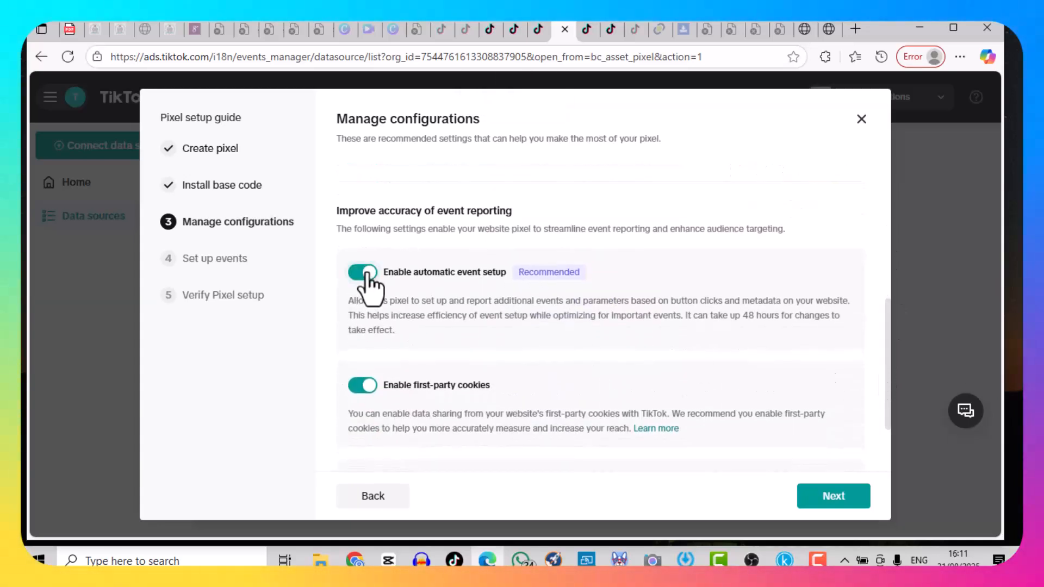
left_click(824, 503)
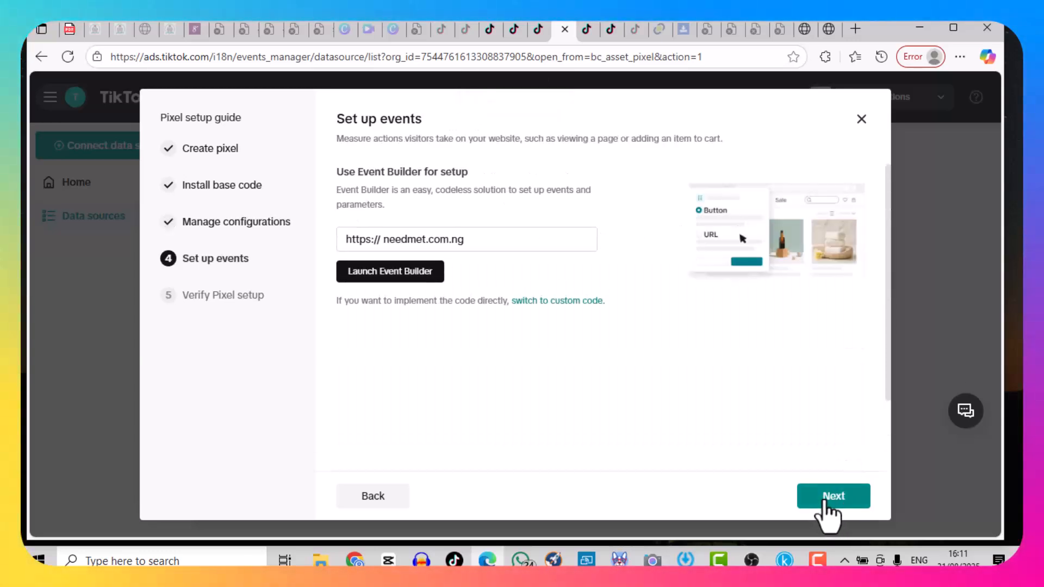
- Confirm the needmet.com.ng URL and launch Event Builder on the site
left_click(467, 243)
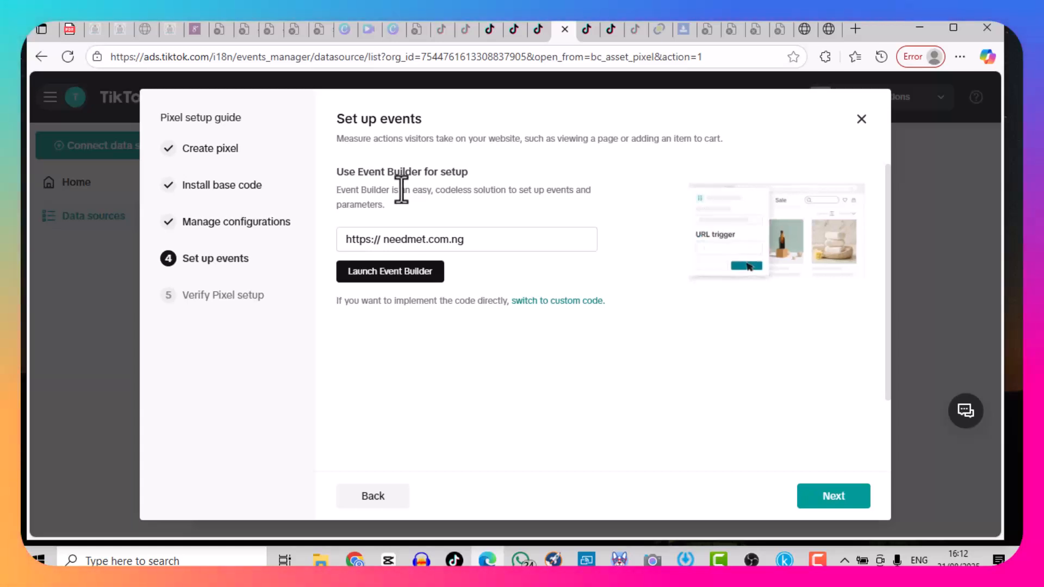
left_click(414, 276)
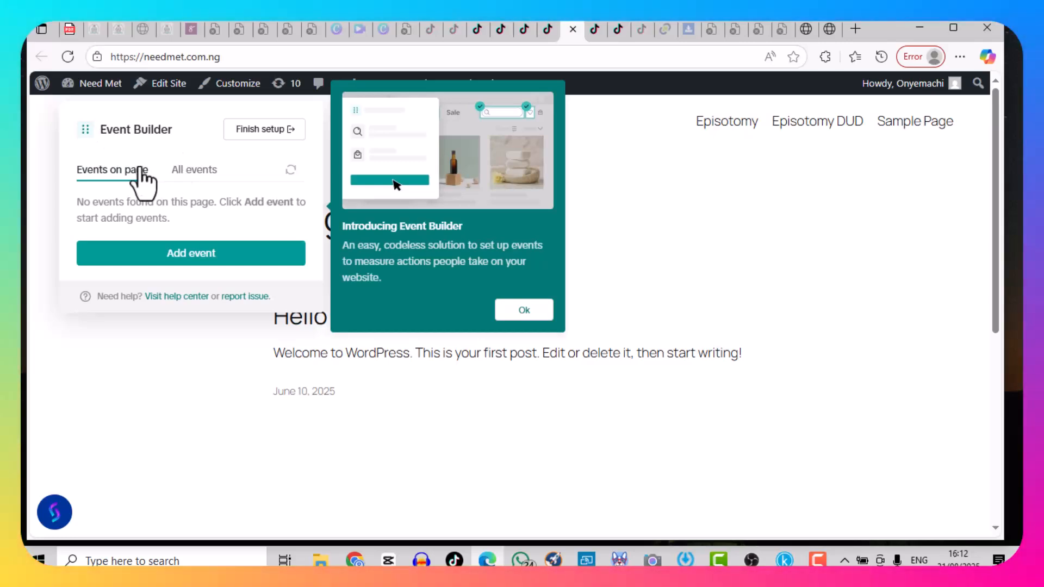
- Add a new event in Event Builder using URL Visits as the tracking method
left_click(193, 170)
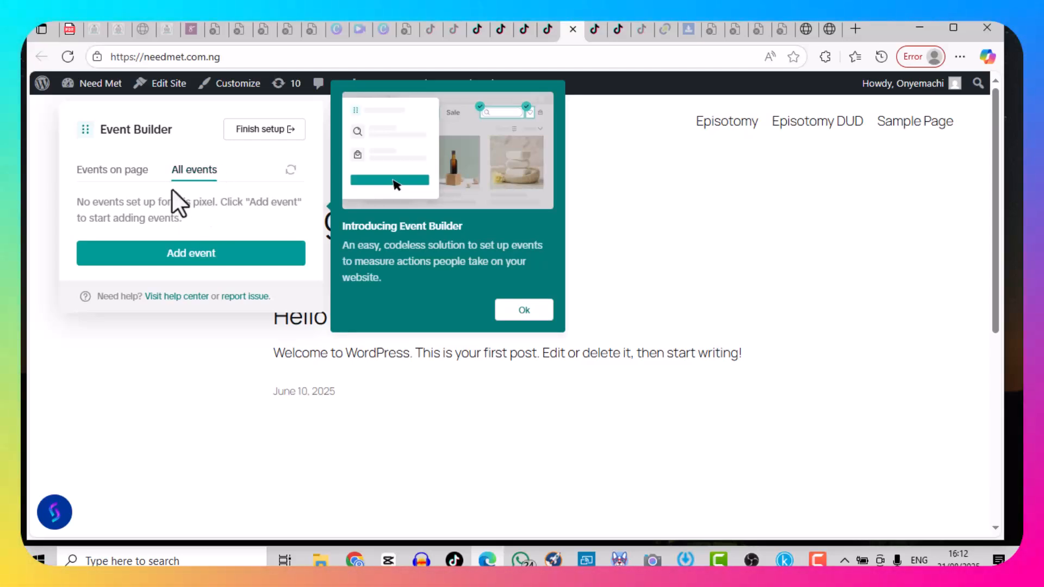
left_click(115, 169)
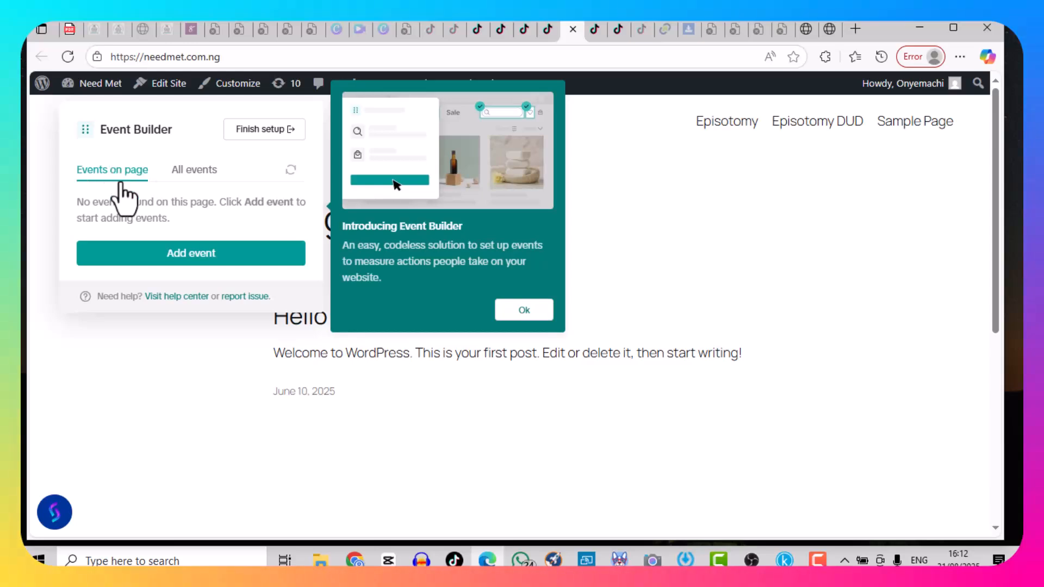
left_click(194, 257)
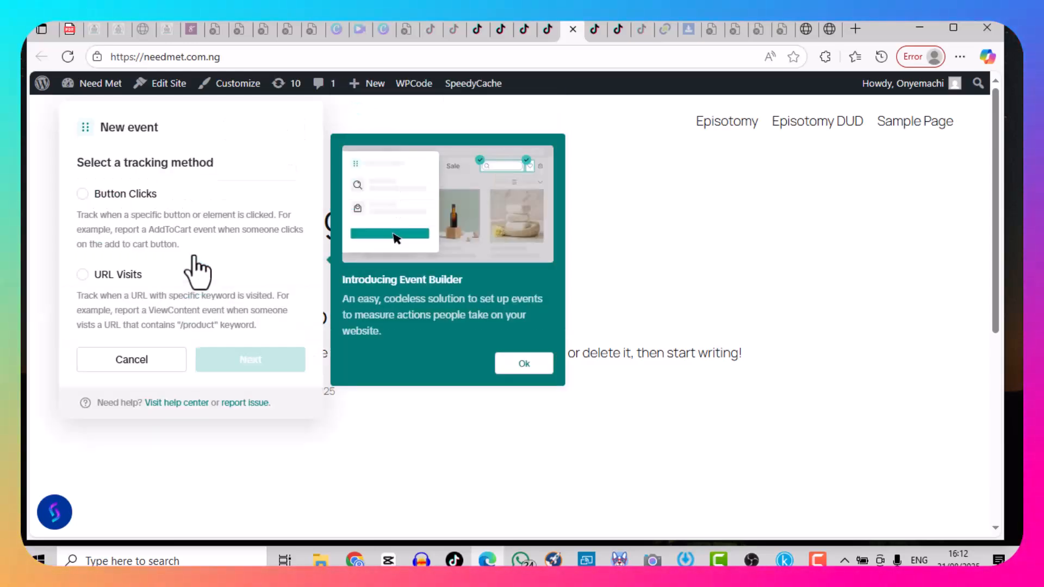
left_click(82, 275)
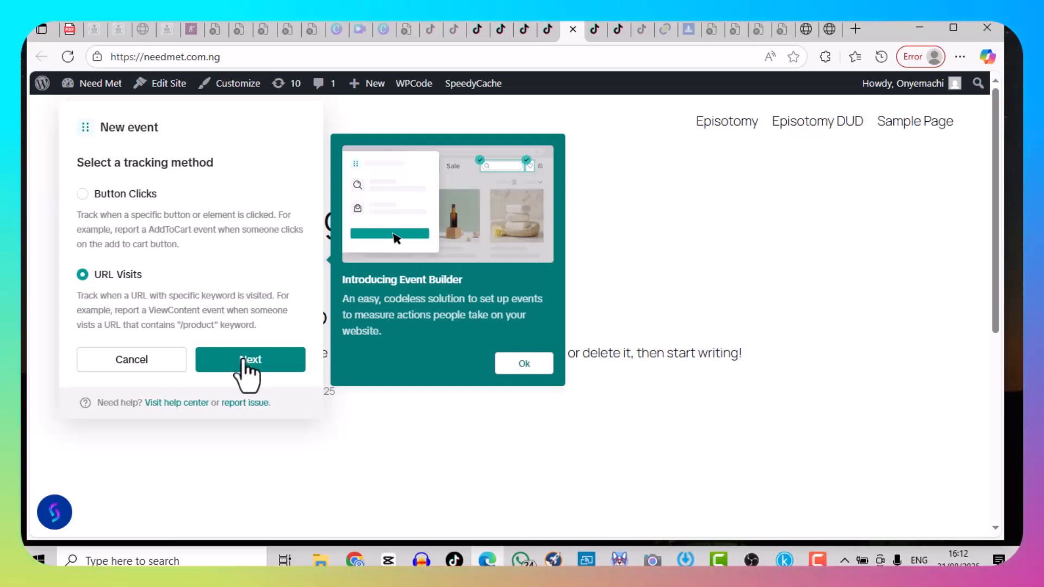
left_click(82, 194)
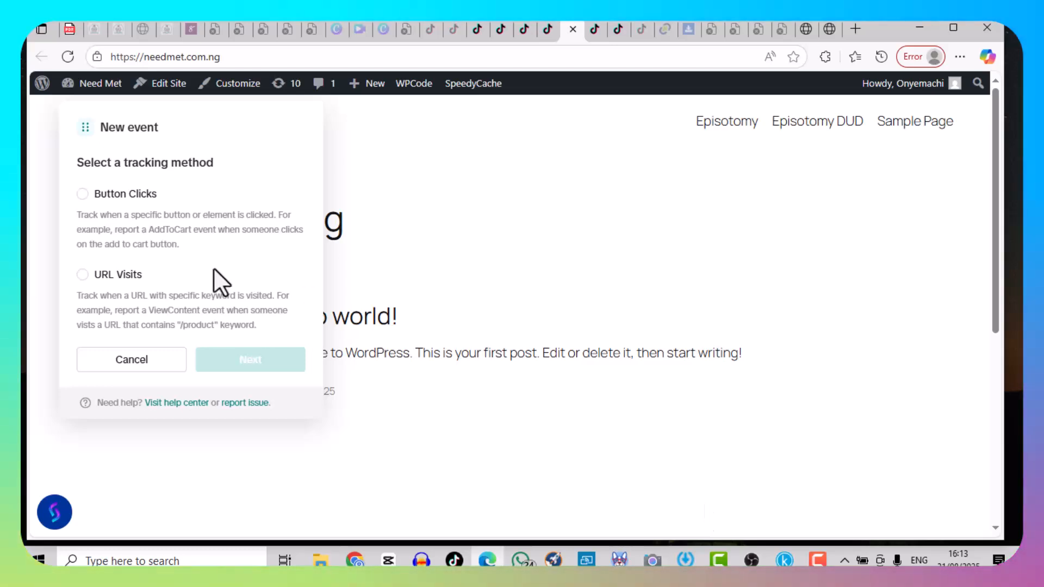
left_click(82, 274)
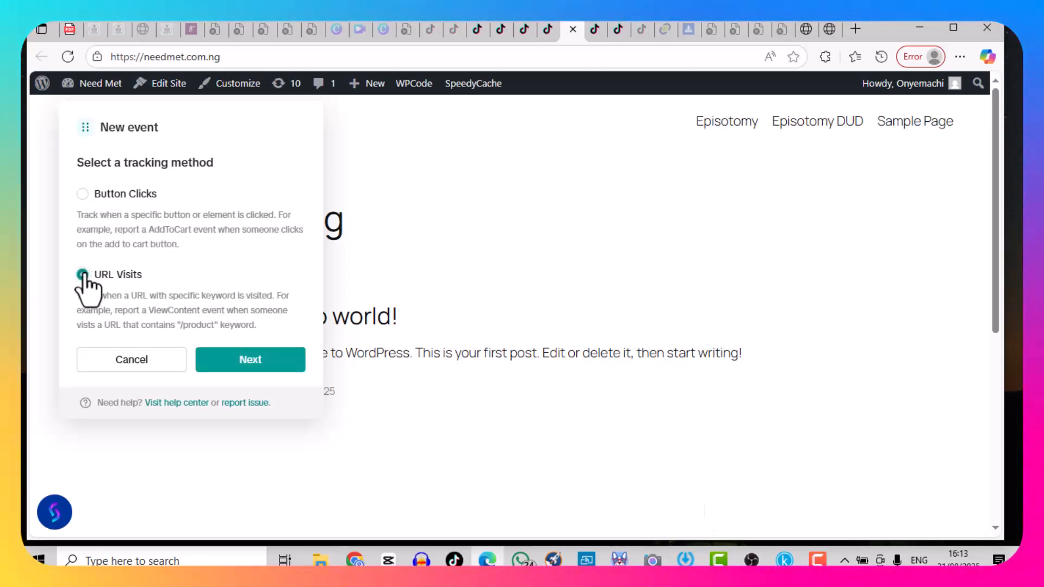
left_click(250, 361)
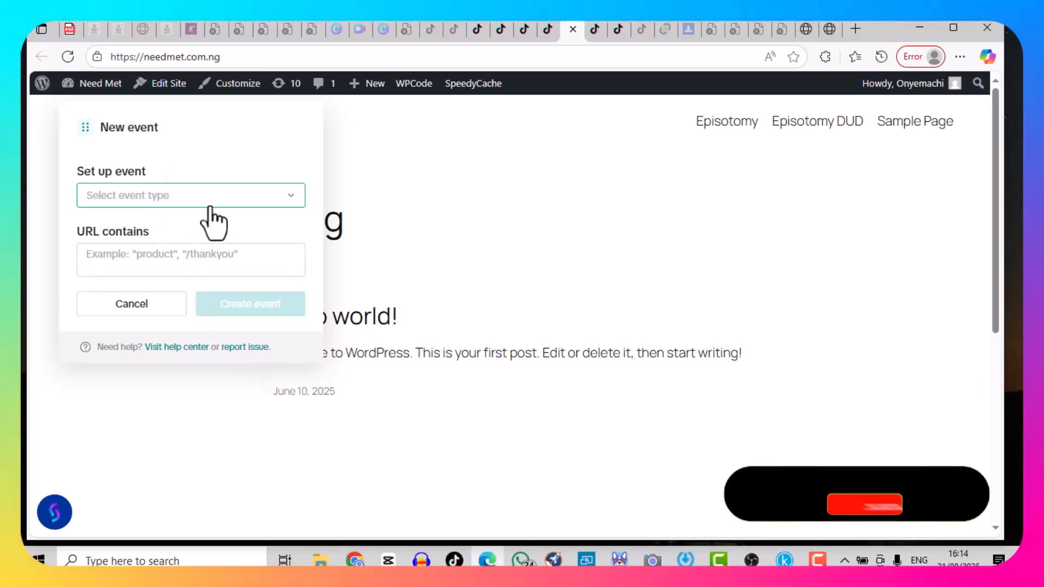
- Choose View Content as the new event's type
left_click(180, 201)
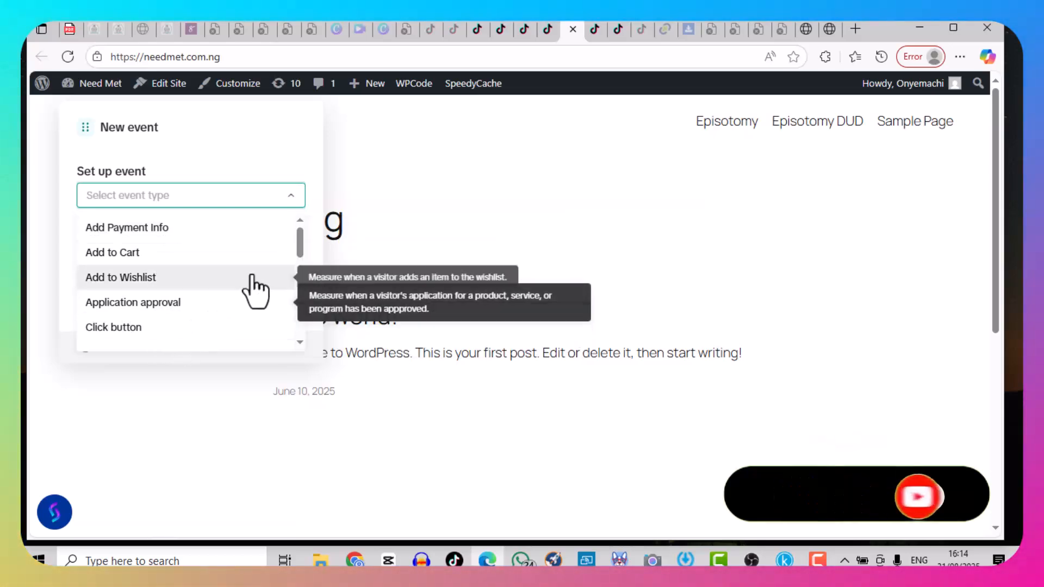
left_click_drag(298, 236, 293, 319)
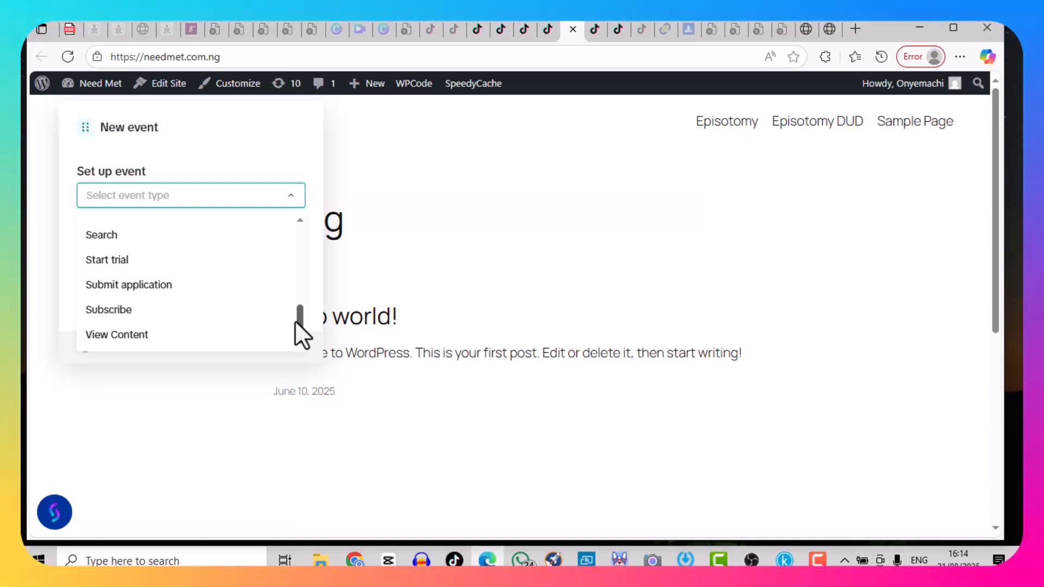
left_click(130, 337)
left_click(105, 256)
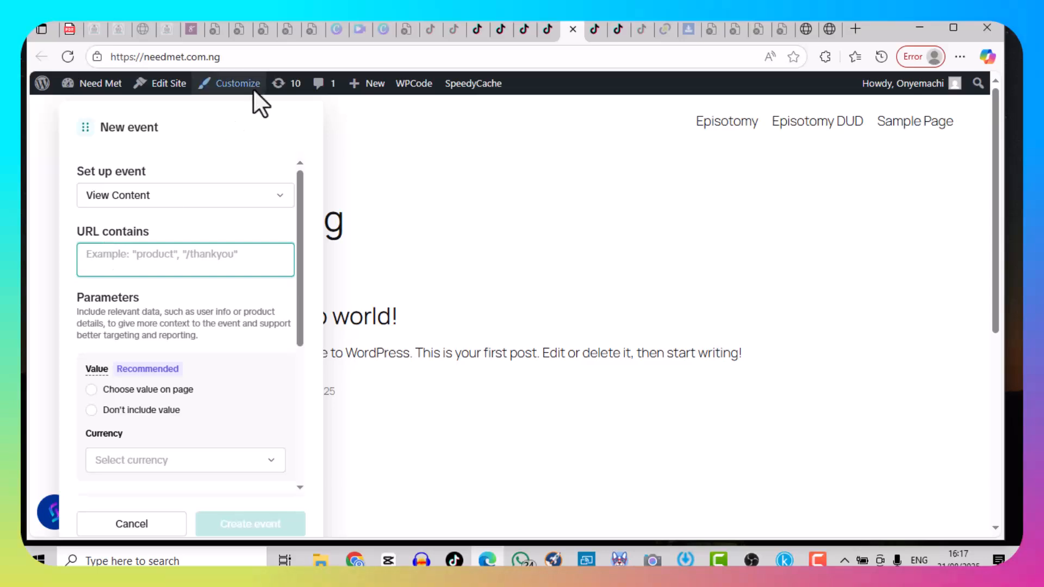
left_click(238, 57)
key("ctrl+c")
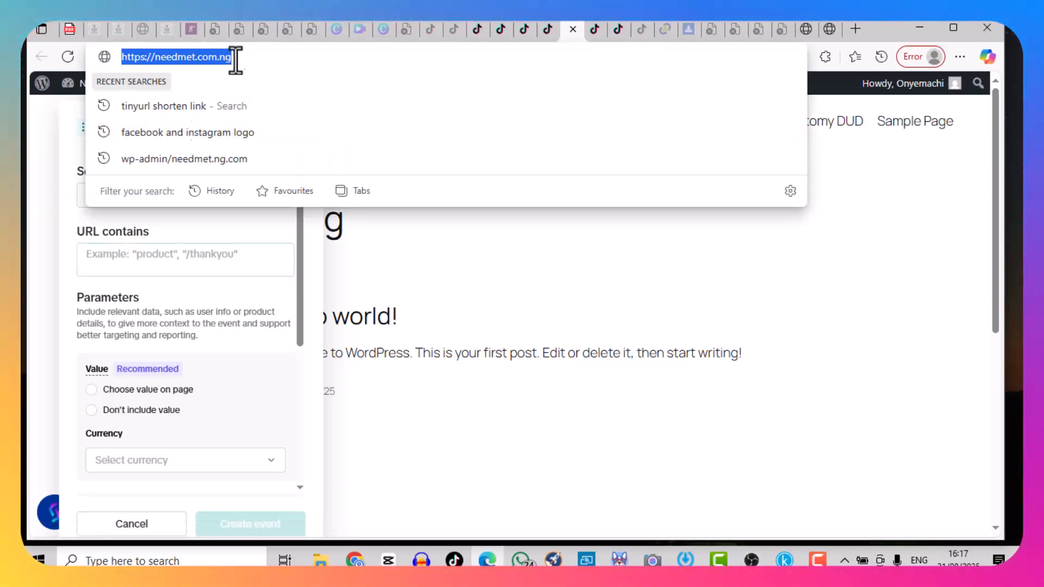
left_click(145, 256)
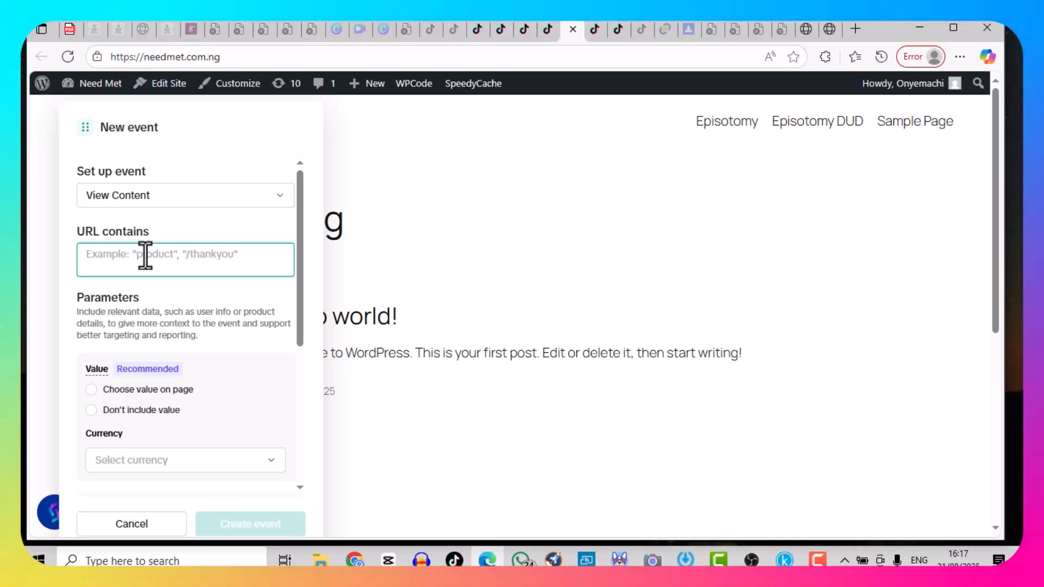
key("ctrl+v")
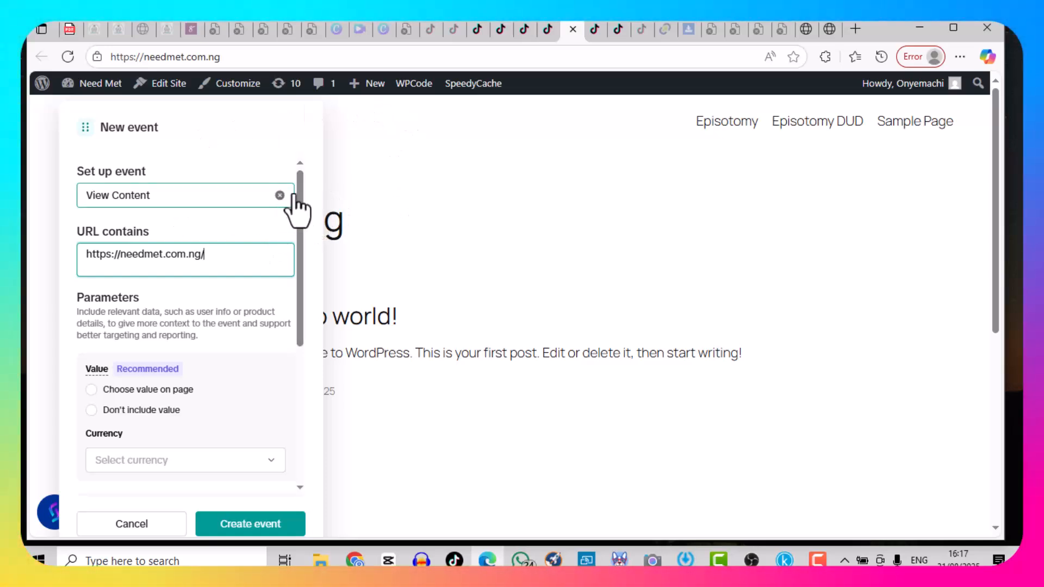
scroll(299, 202, "down", 1)
scroll(302, 204, "up", 1)
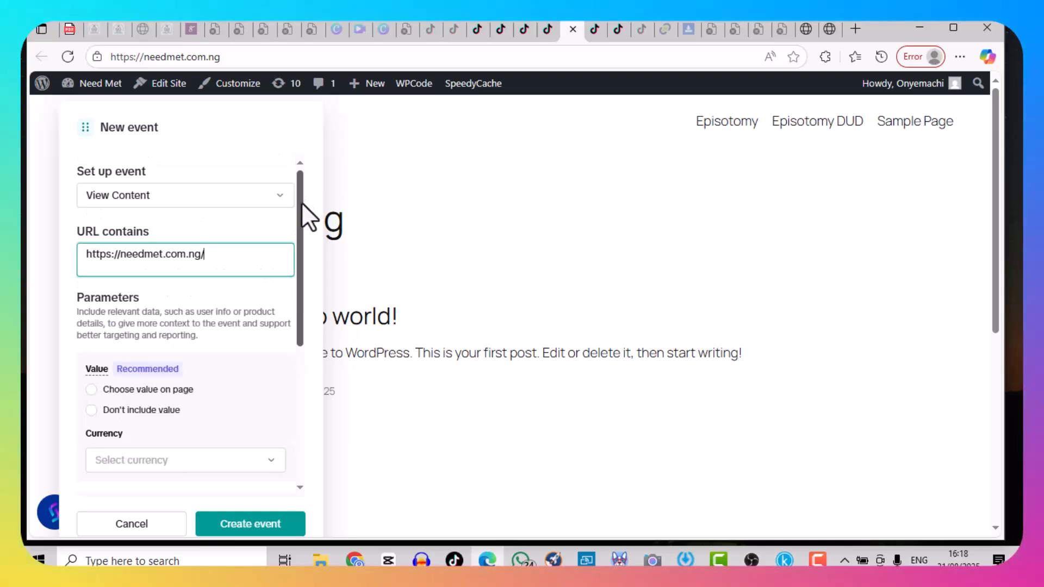
scroll(301, 212, "down", 1)
scroll(301, 226, "down", 1)
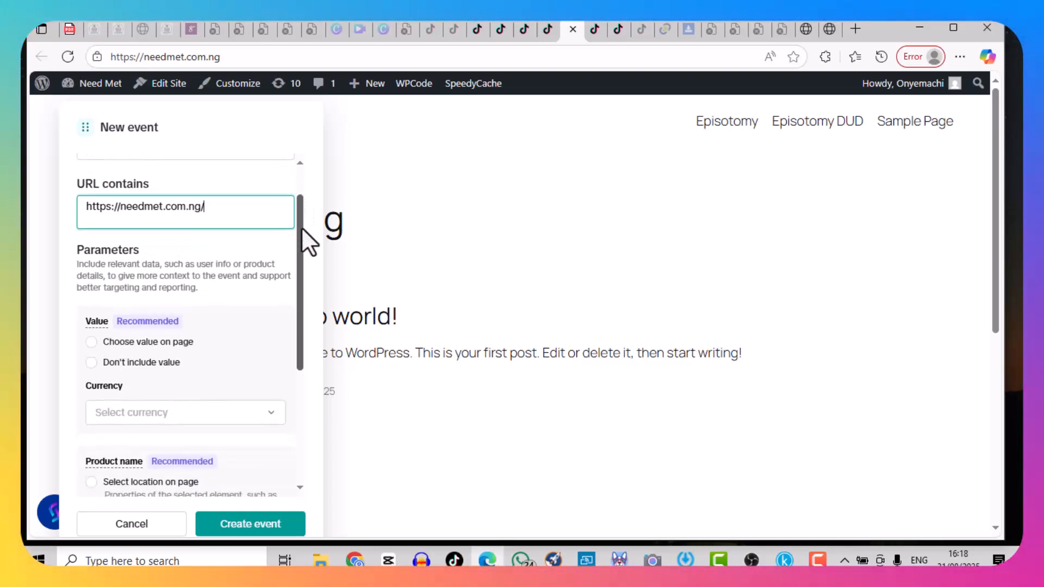
scroll(299, 244, "down", 1)
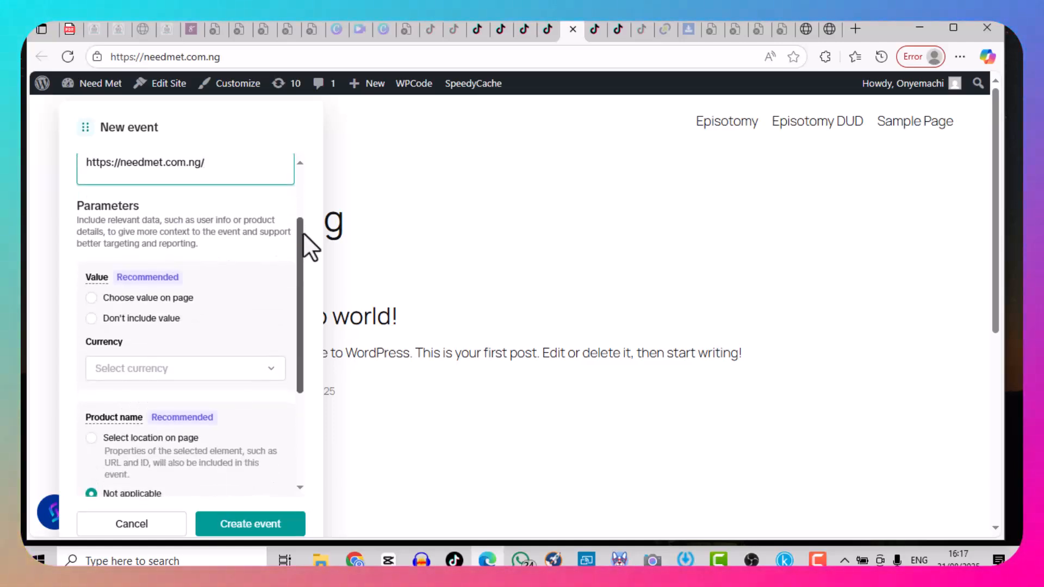
left_click_drag(302, 232, 303, 271)
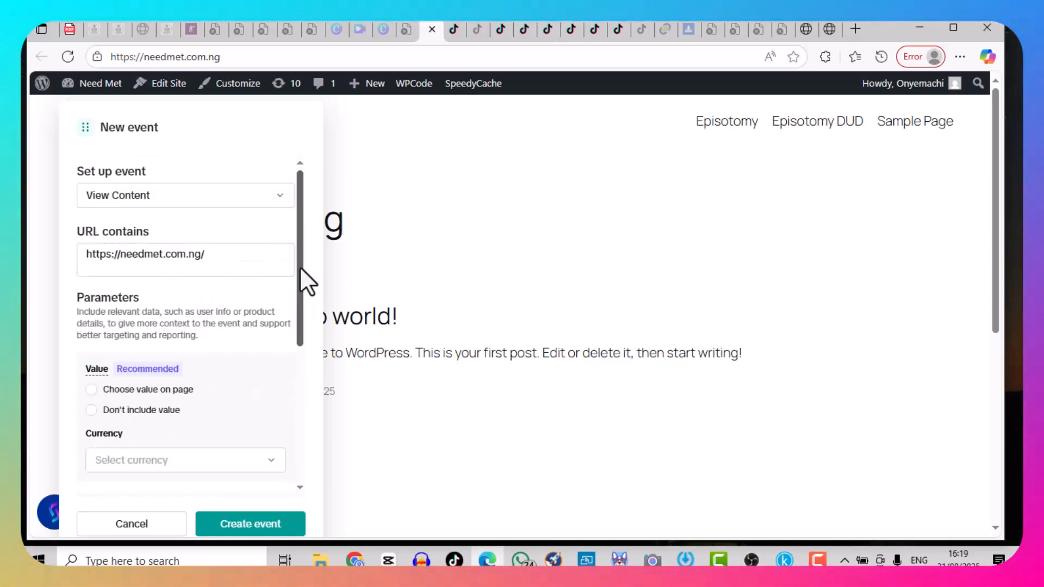
left_click_drag(299, 267, 304, 408)
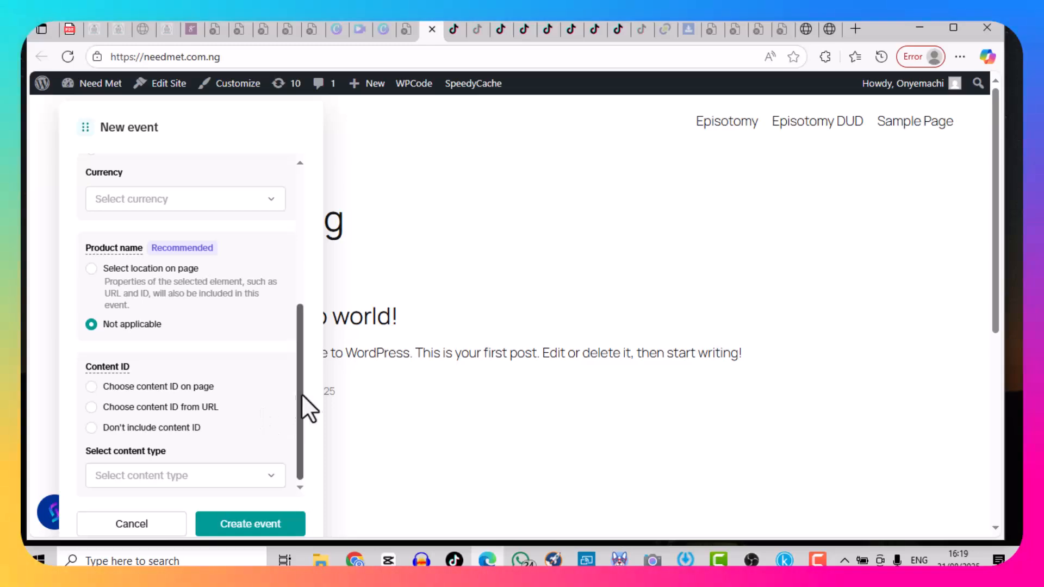
left_click_drag(296, 358, 282, 204)
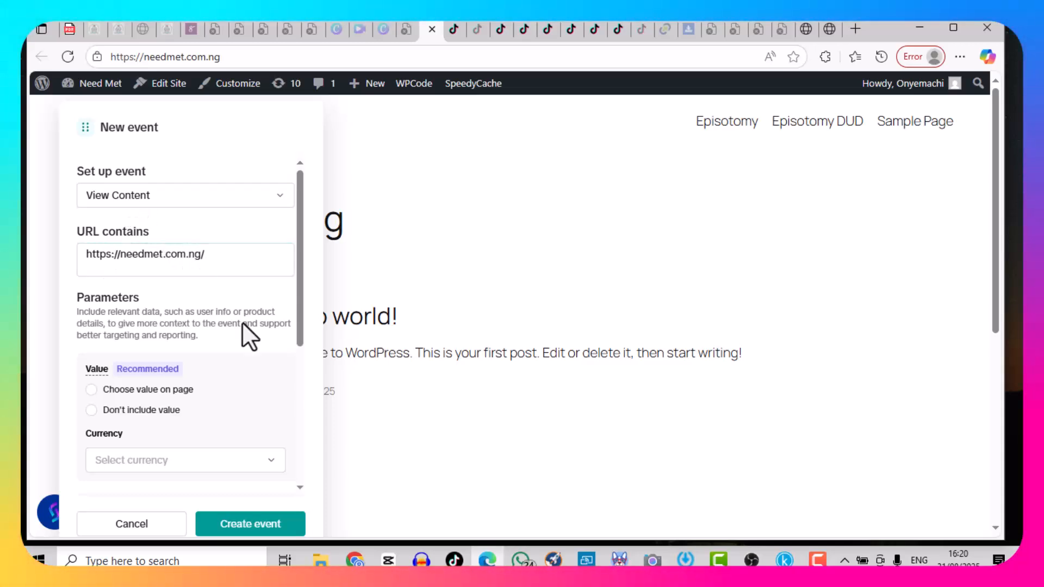
- Save the View Content event in Event Builder and move the pixel setup guide to Testing
left_click(251, 525)
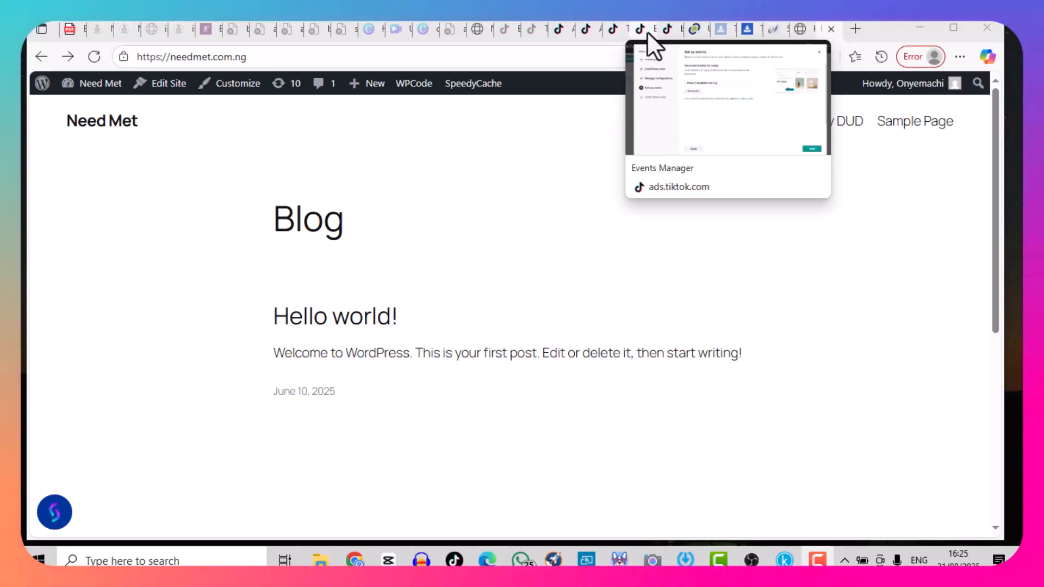
left_click(647, 31)
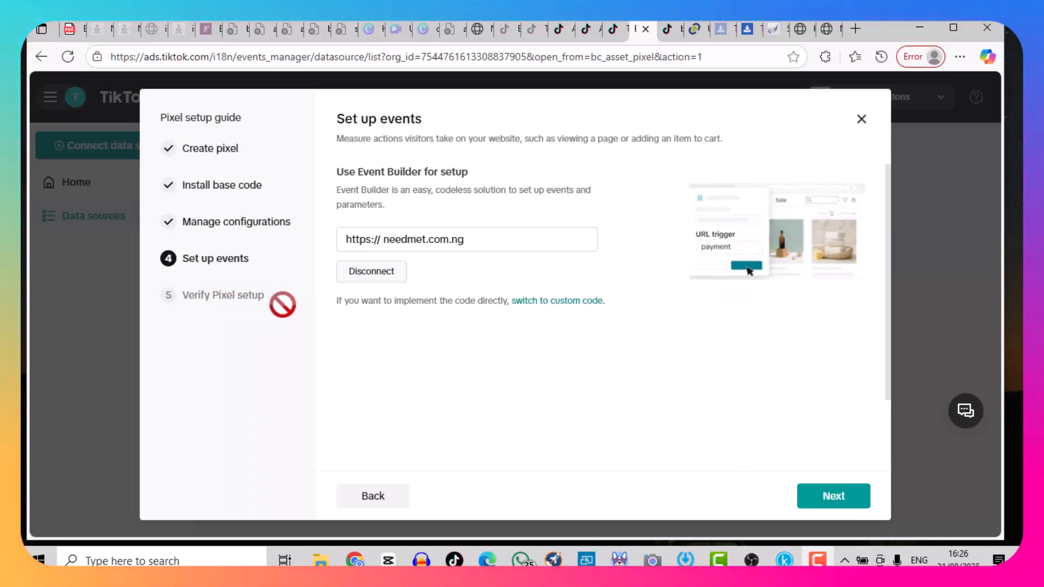
left_click(833, 496)
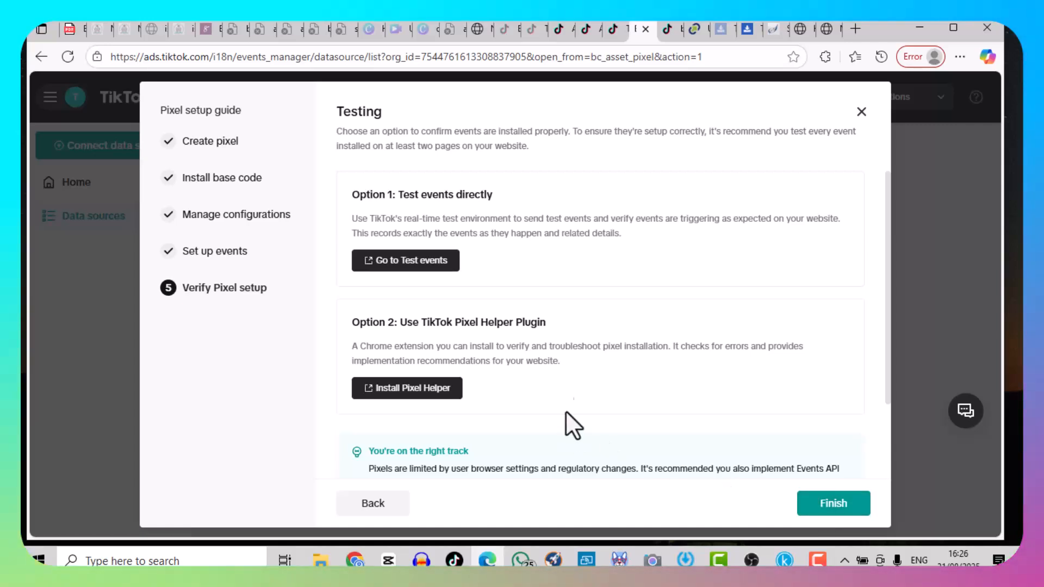
- Go to the NEED MET pixel's Test events page from the Testing step
left_click(427, 272)
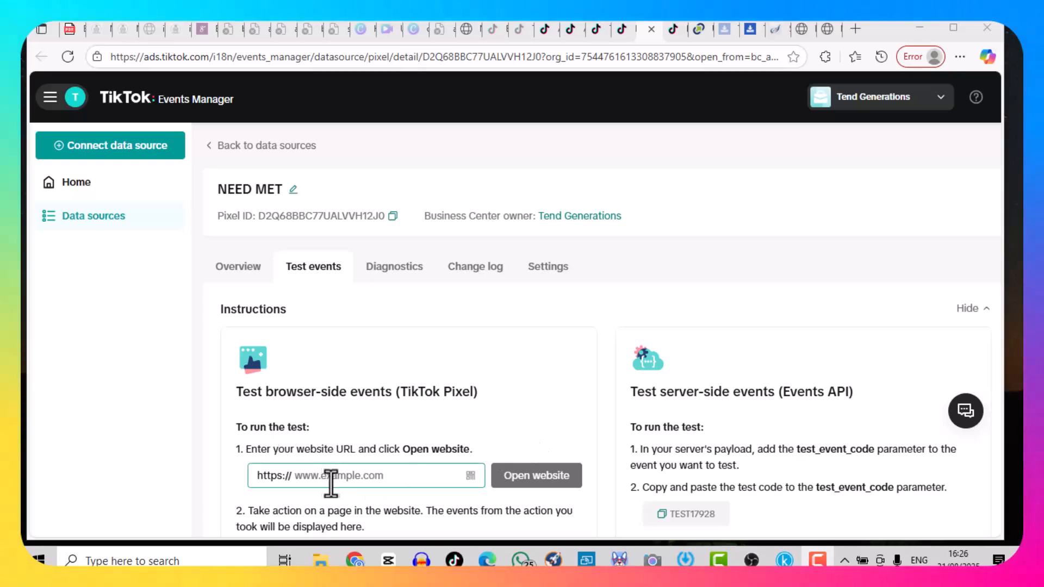
- Paste the needmet.com.ng address, open the site in test mode, and return to test activity
left_click(358, 481)
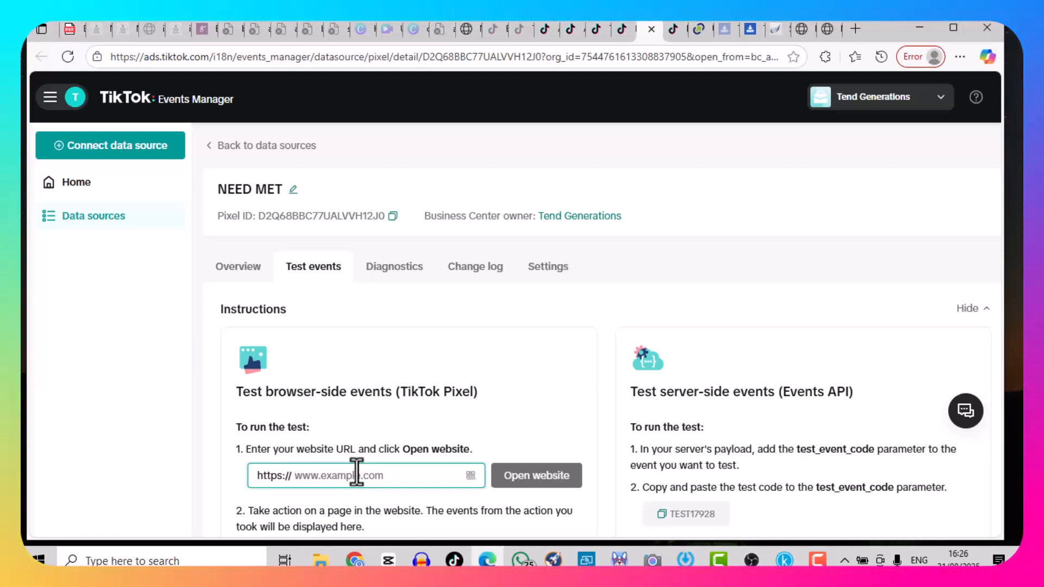
type("needmet.com.ng/")
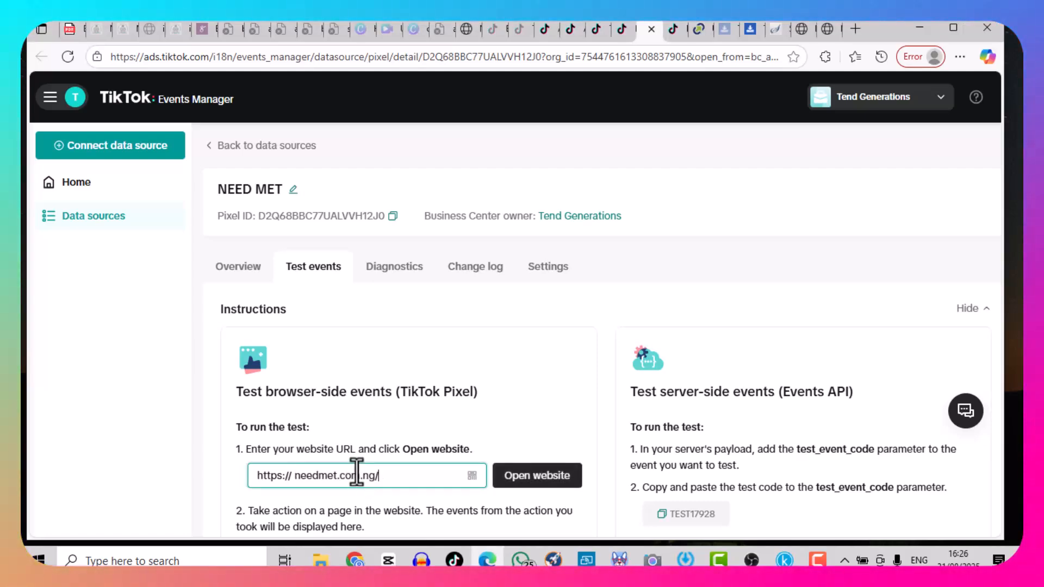
left_click(527, 489)
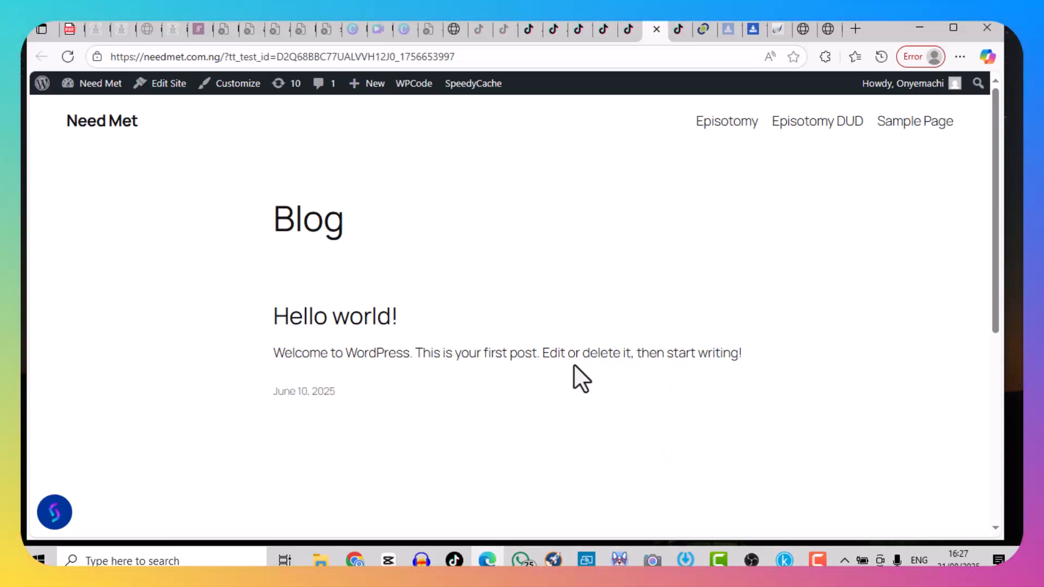
left_click(628, 32)
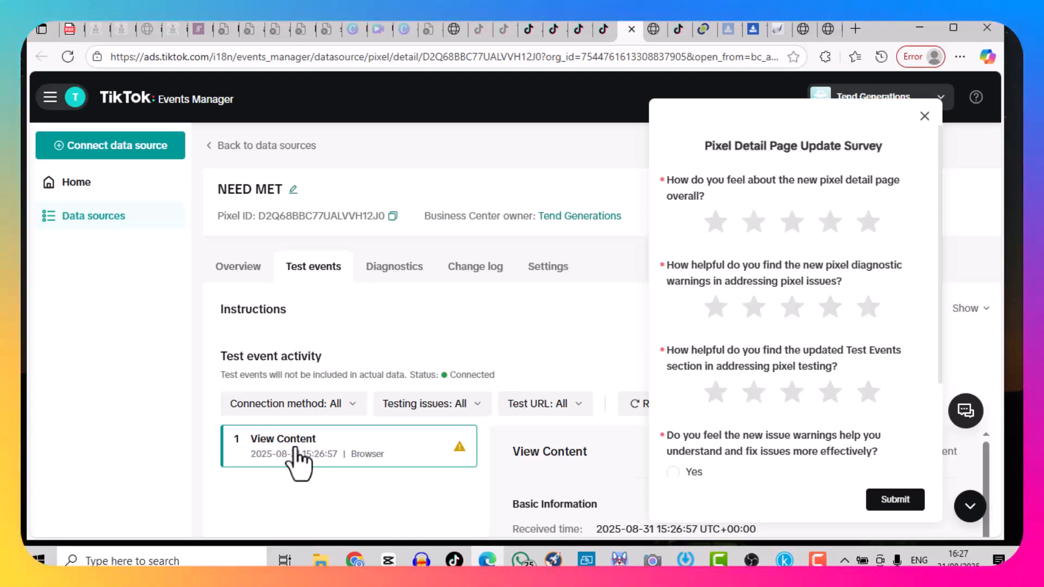
left_click(924, 117)
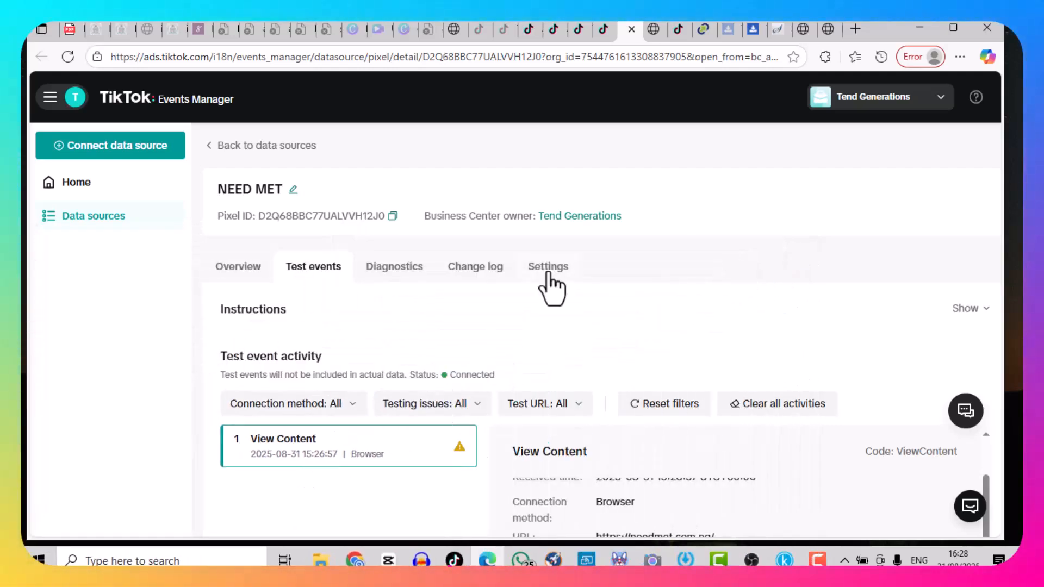
- Reload the Need Met blog twice, confirming each new View Content test event arrives
left_click(651, 27)
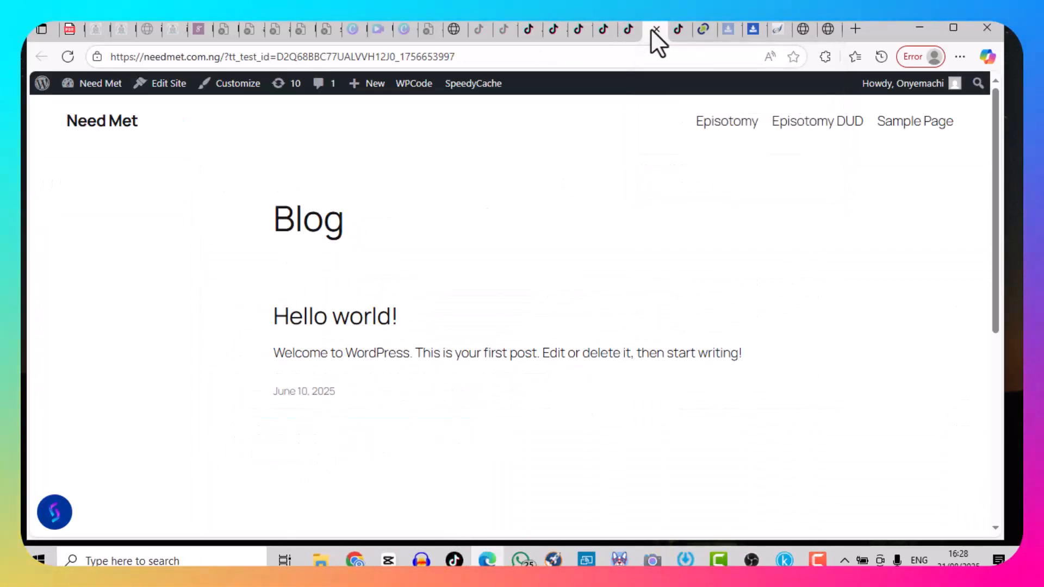
left_click(66, 56)
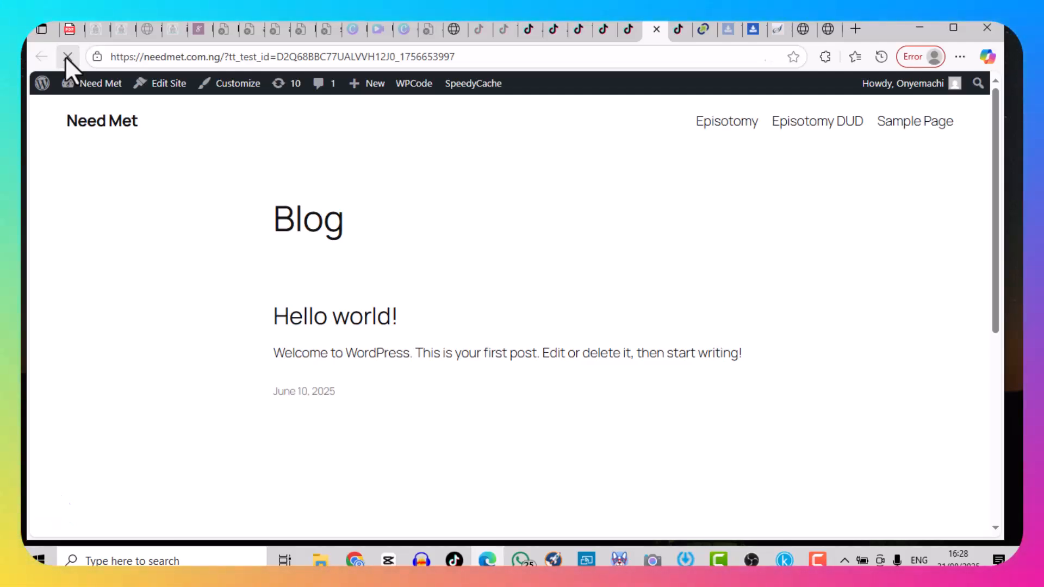
left_click(626, 29)
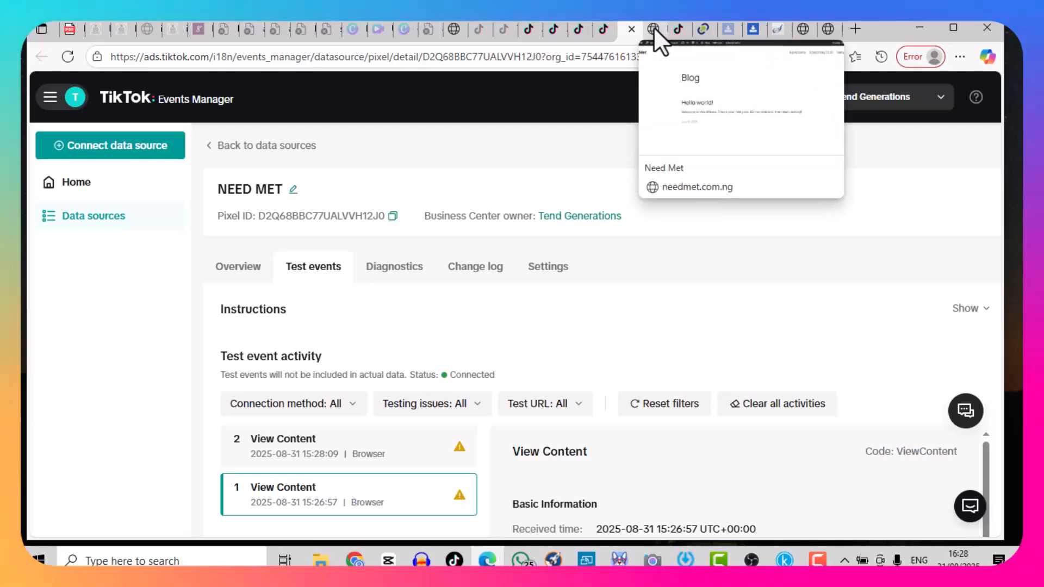
left_click(654, 28)
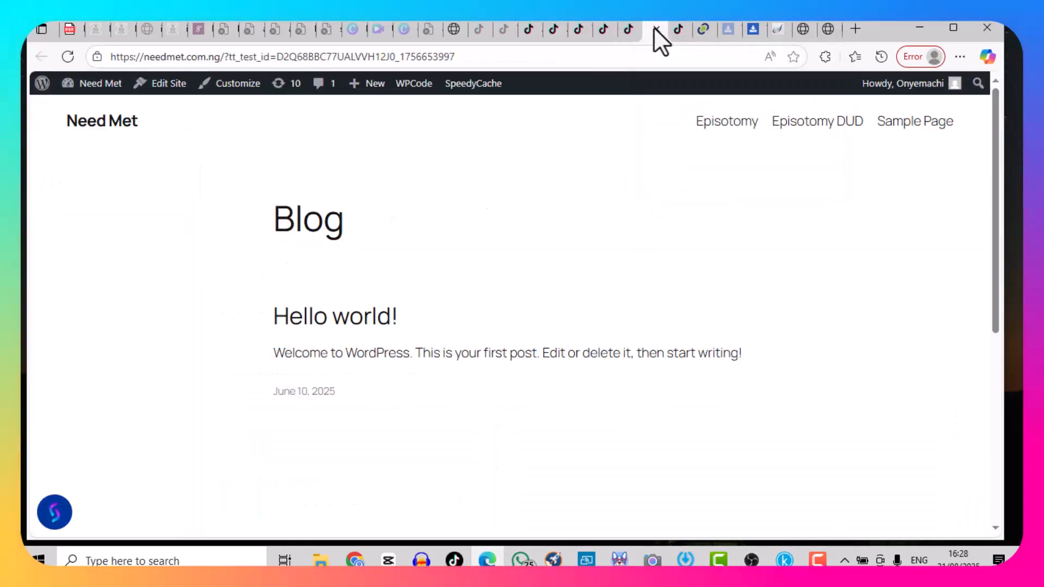
left_click(67, 57)
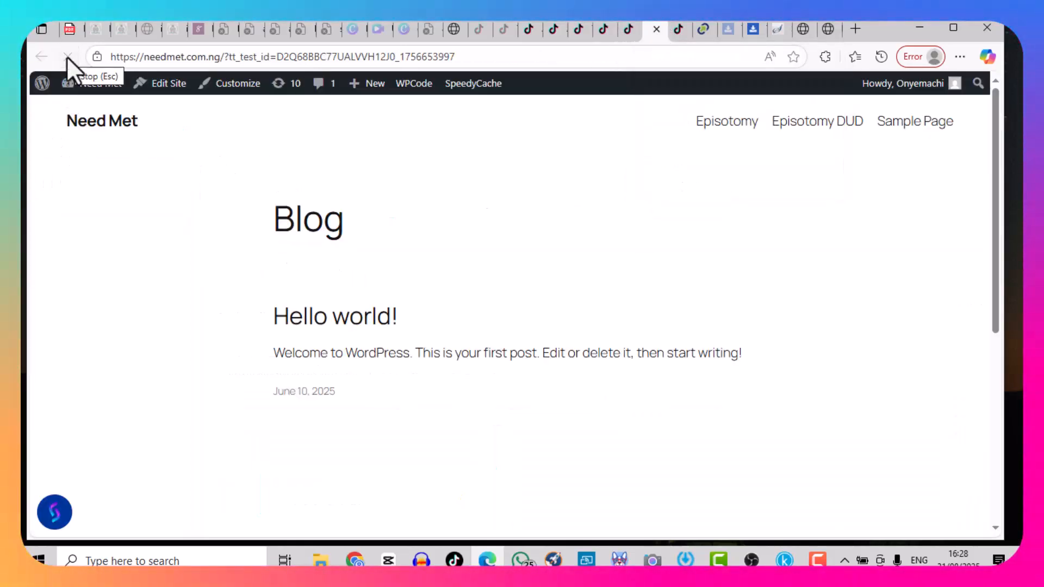
left_click(629, 31)
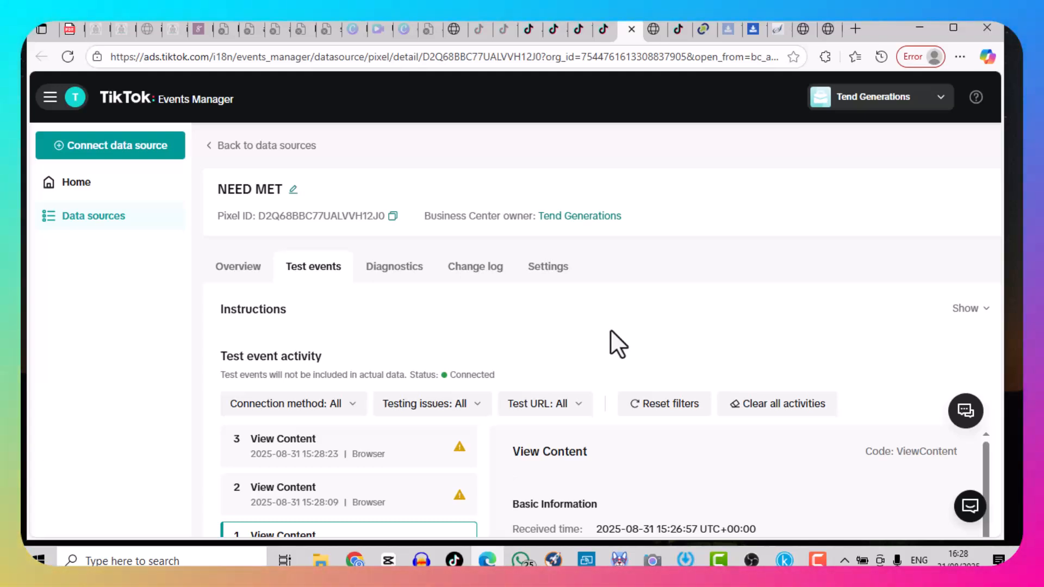
- Complete the NEED MET pixel setup guide in Events Manager
left_click(601, 29)
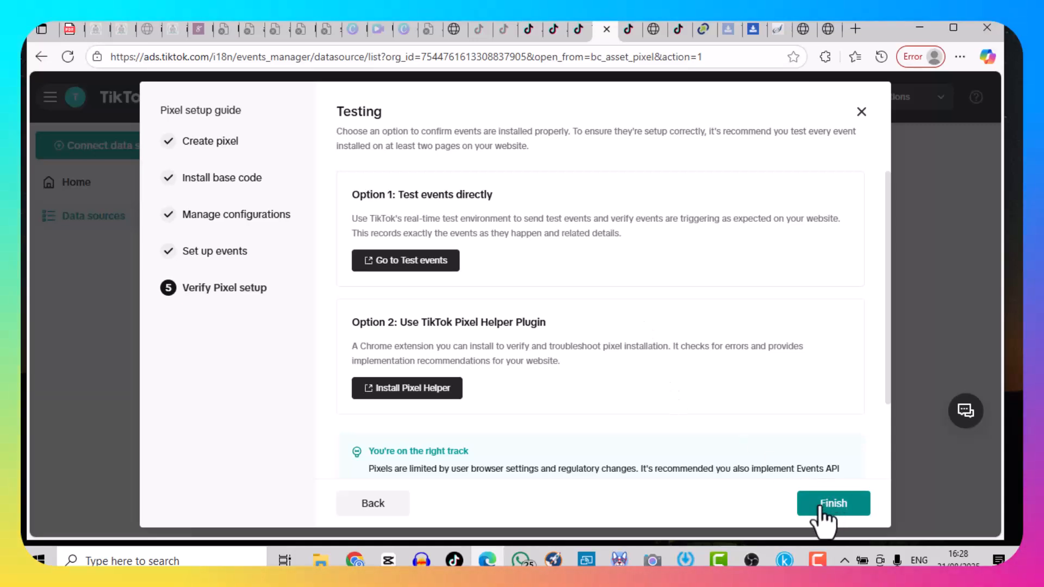
left_click(822, 506)
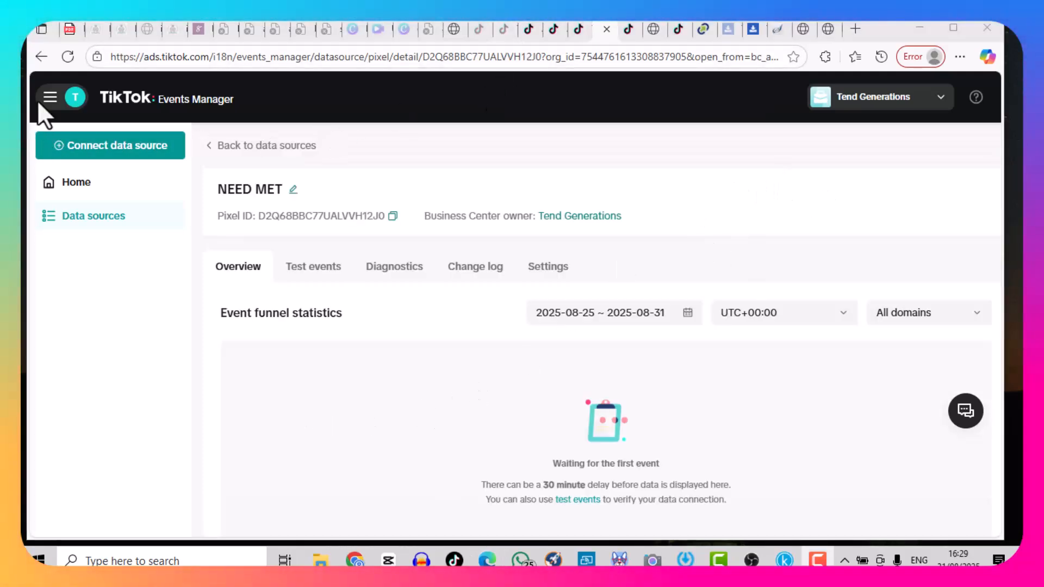
mouse_move(579, 28)
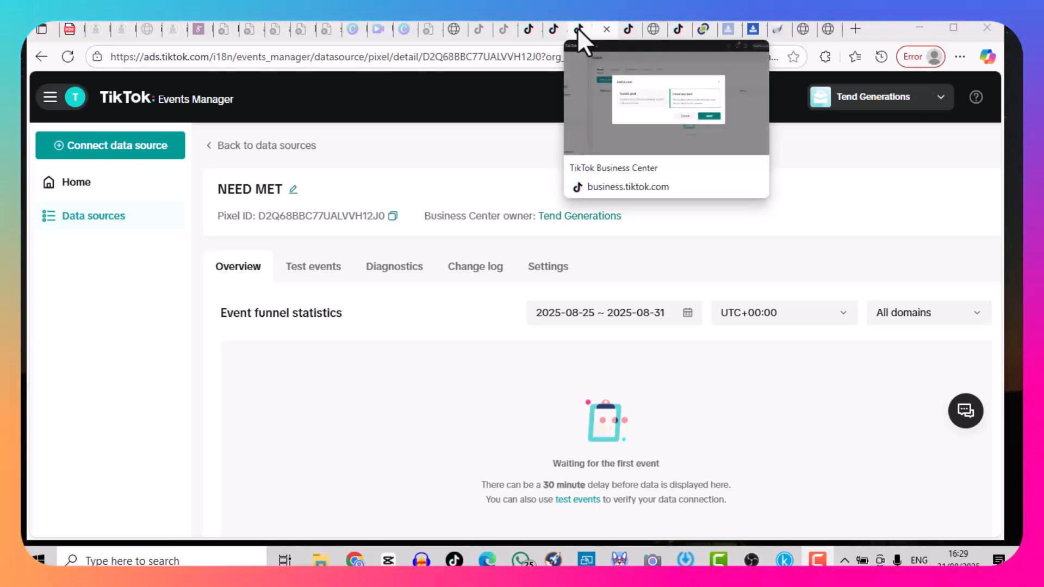
- Reload the Ads Manager objective page, confirming the 'Reload site?' prompt despite unsaved changes
left_click(556, 30)
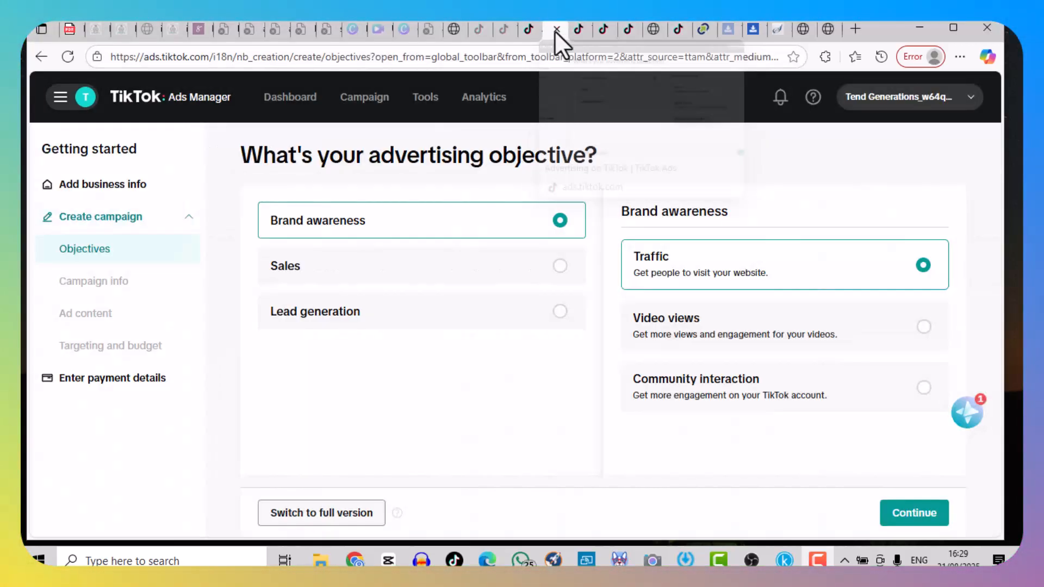
left_click(67, 57)
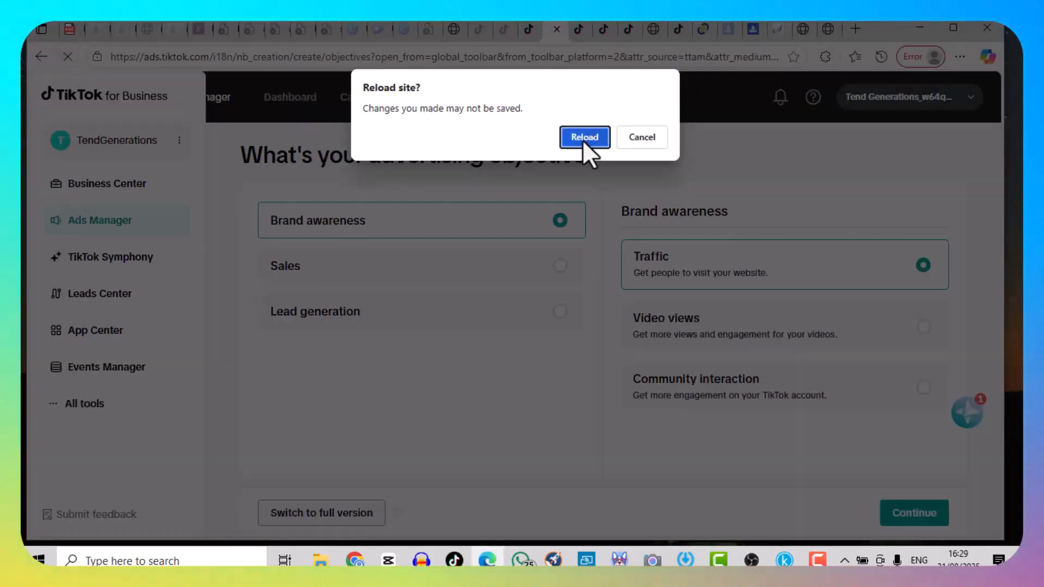
left_click(583, 142)
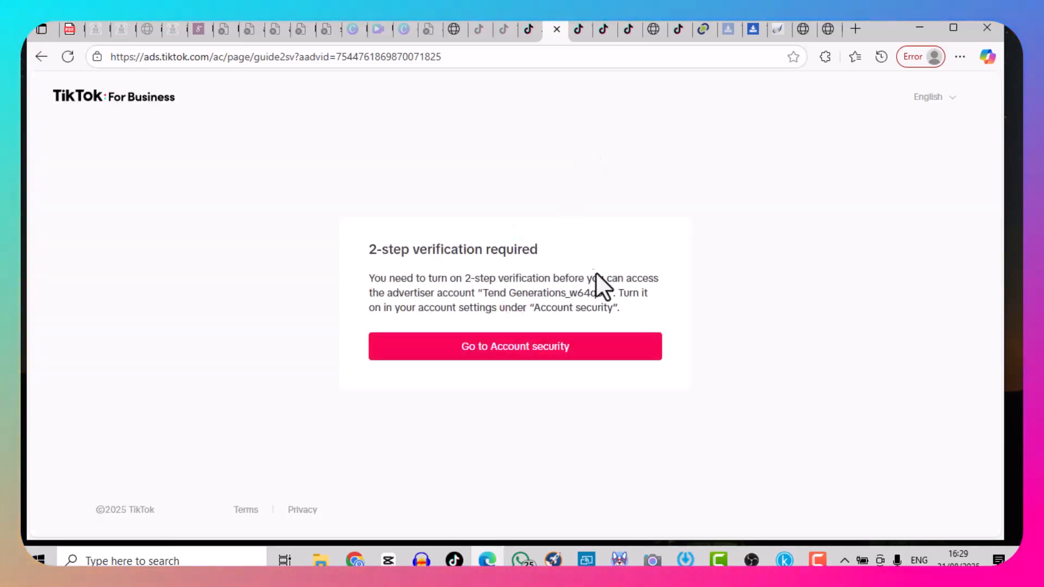
- In Account security, start 2-step verification setup and switch on Authenticator App
left_click(511, 365)
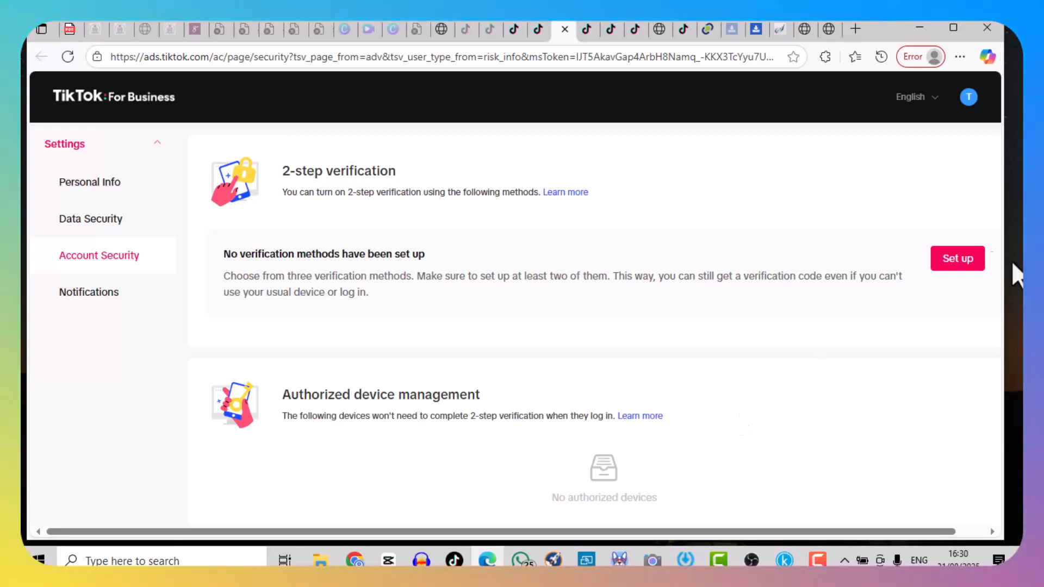
left_click(956, 261)
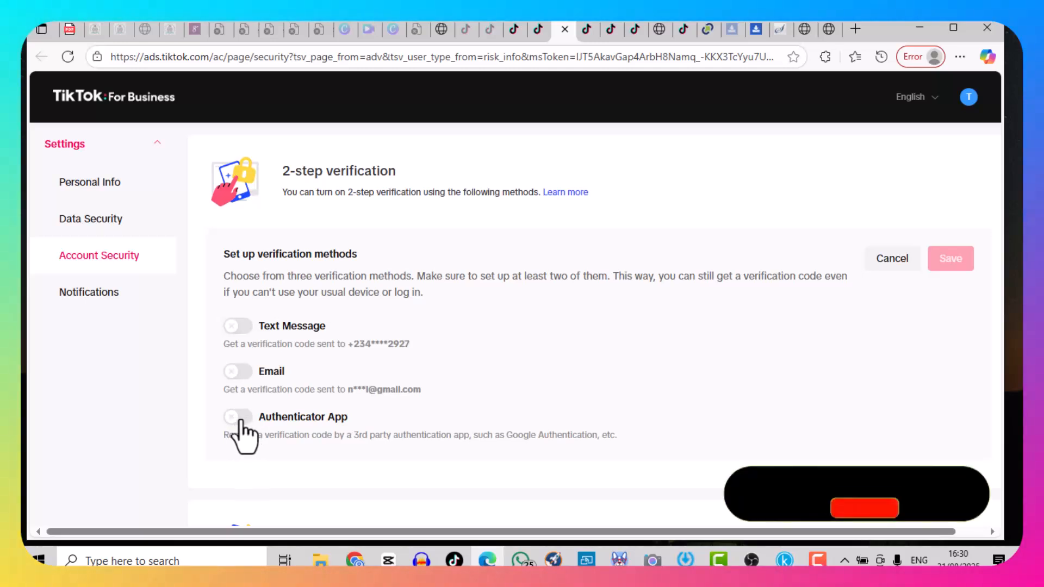
left_click(241, 421)
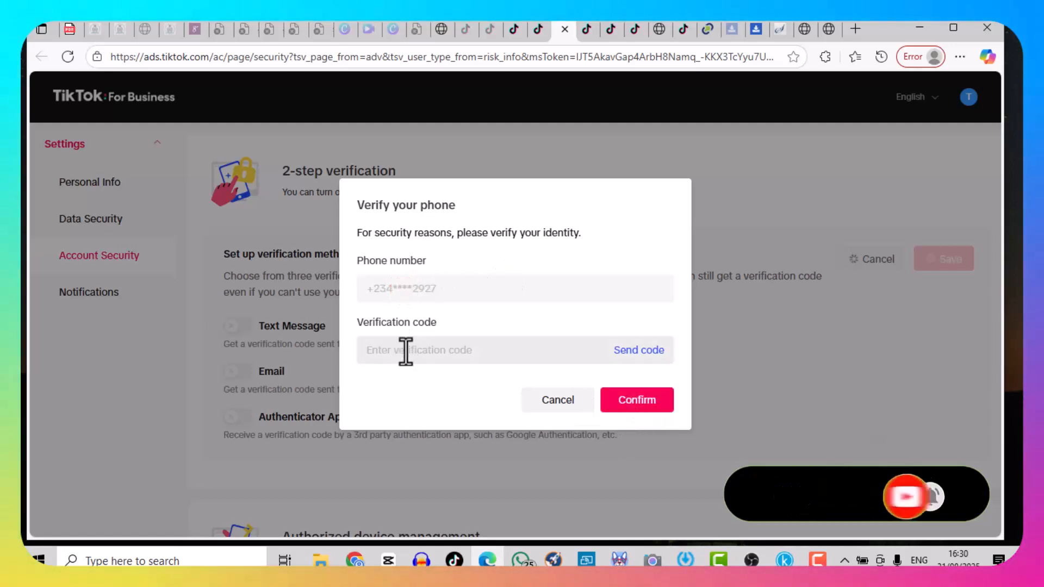
- Request a texted code to the phone and enter and confirm the received verification code
left_click(631, 352)
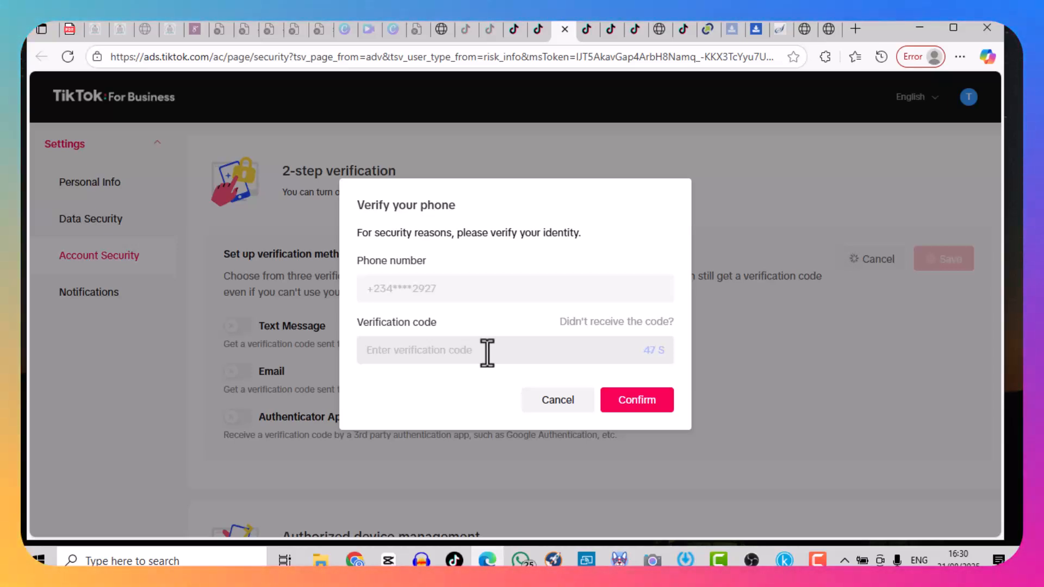
left_click(462, 349)
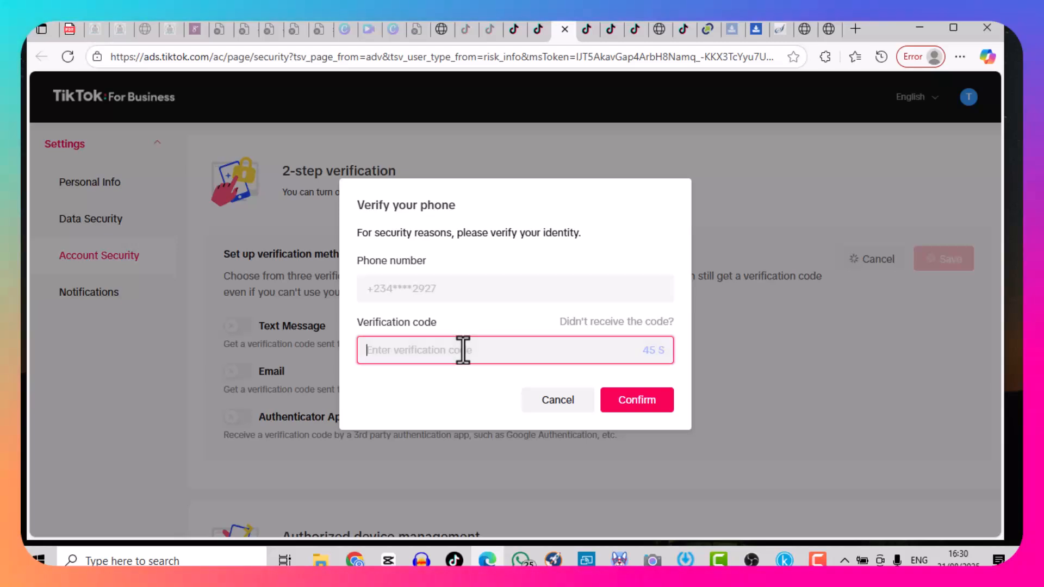
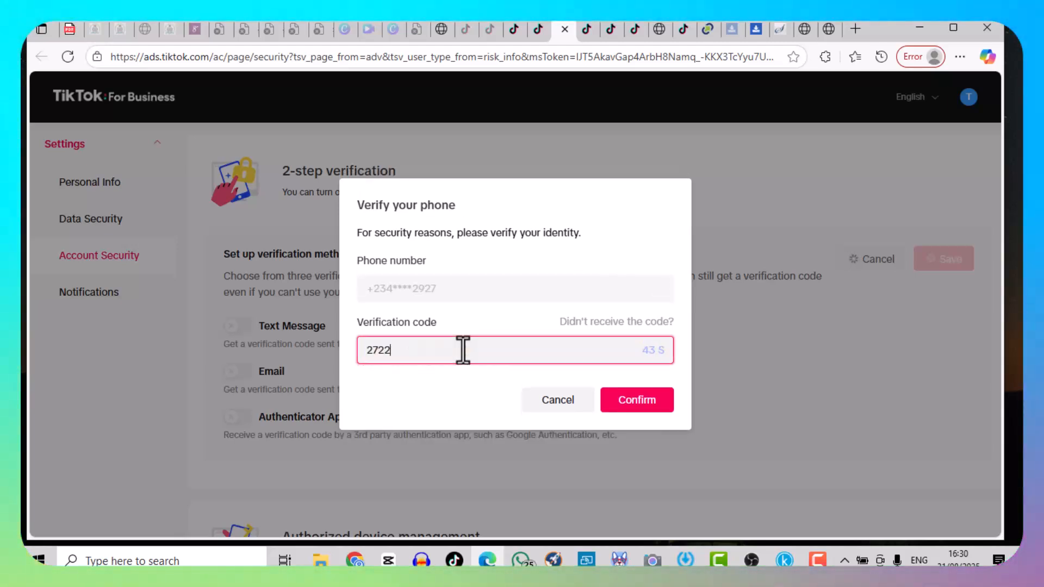
left_click(632, 407)
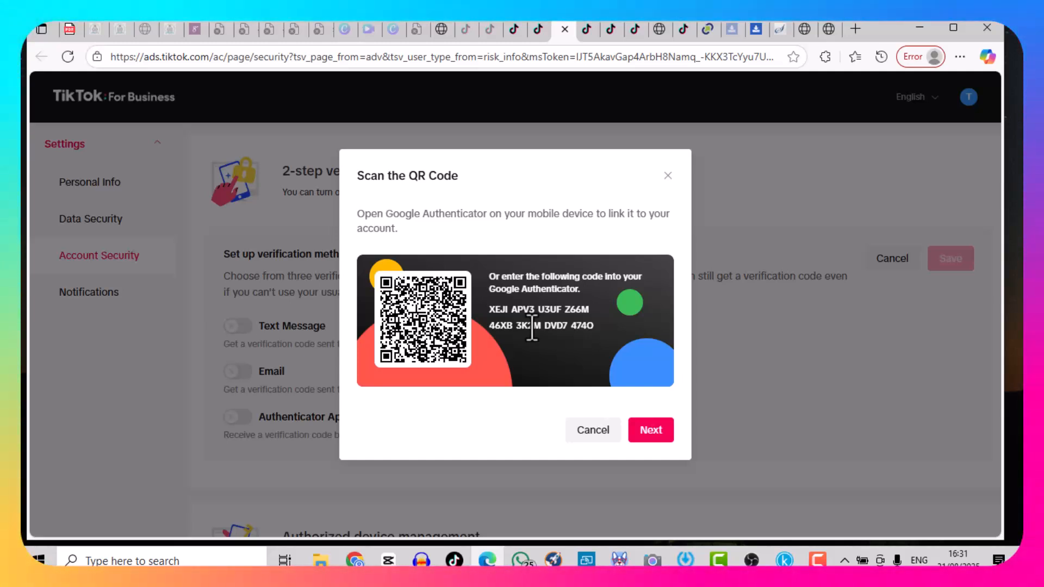
- Enter and confirm the Google Authenticator code to switch on Authenticator App verification
left_click(655, 434)
left_click(448, 339)
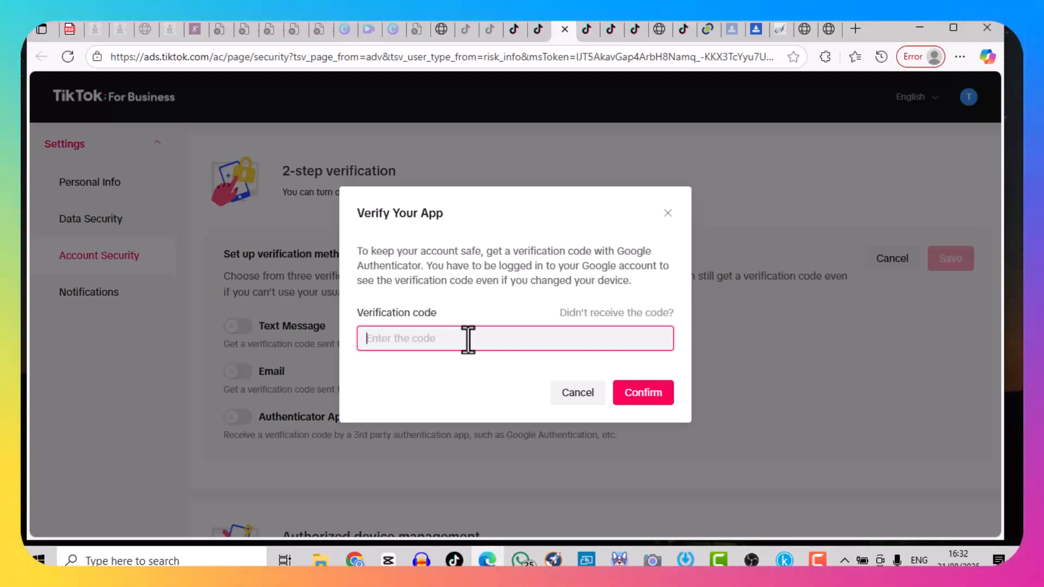
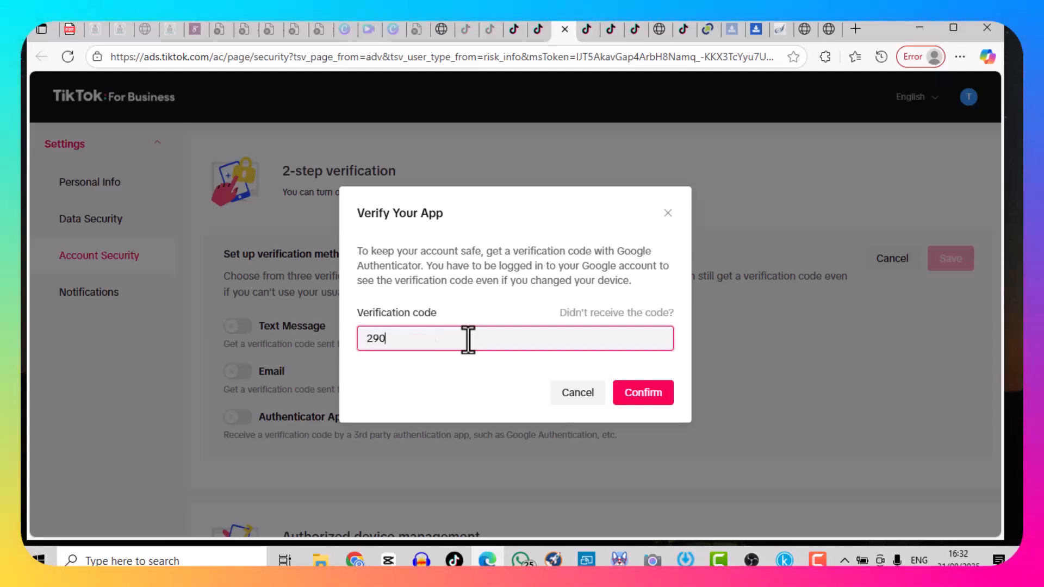
left_click(645, 409)
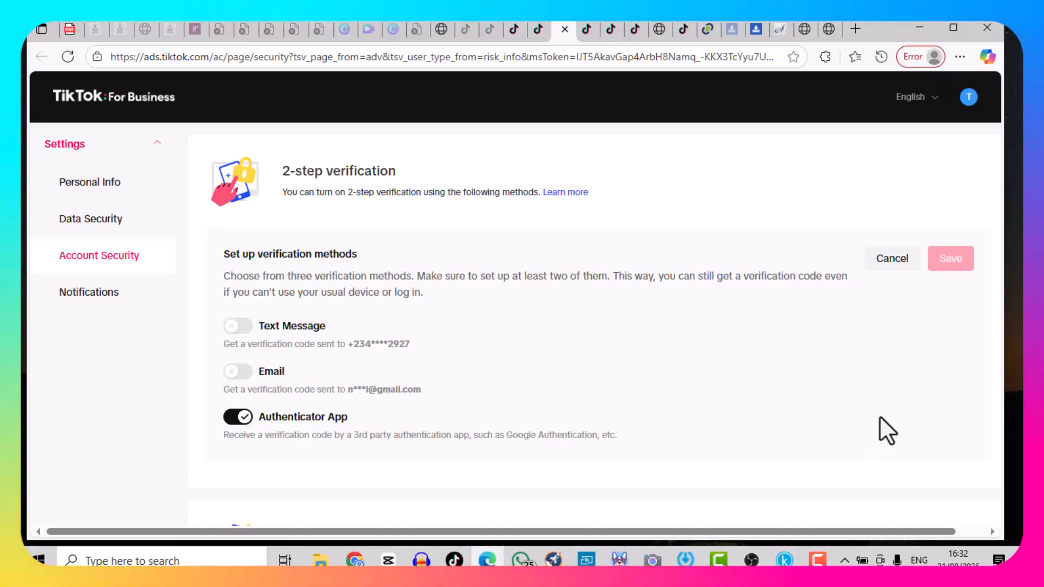
scroll(880, 417, "down", 2)
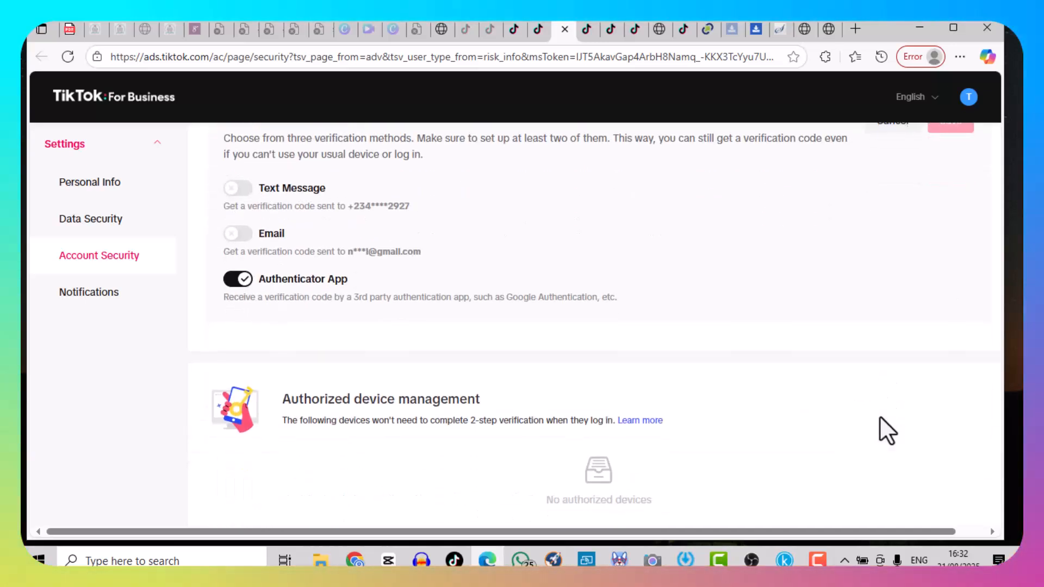
scroll(879, 417, "up", 2)
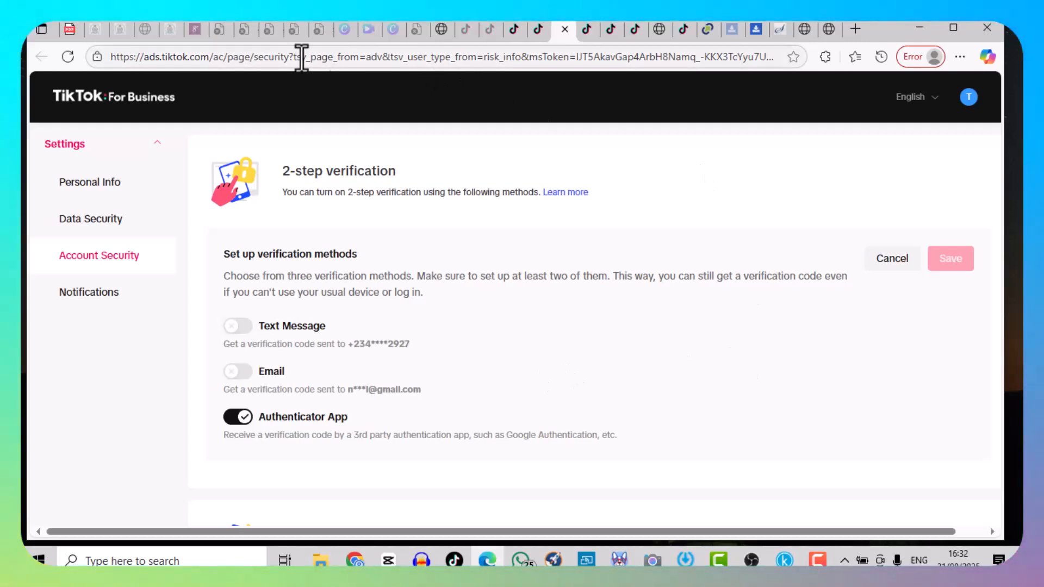
- Navigate to ads.tiktok.com and choose Get started to reach account selection
left_click(512, 57)
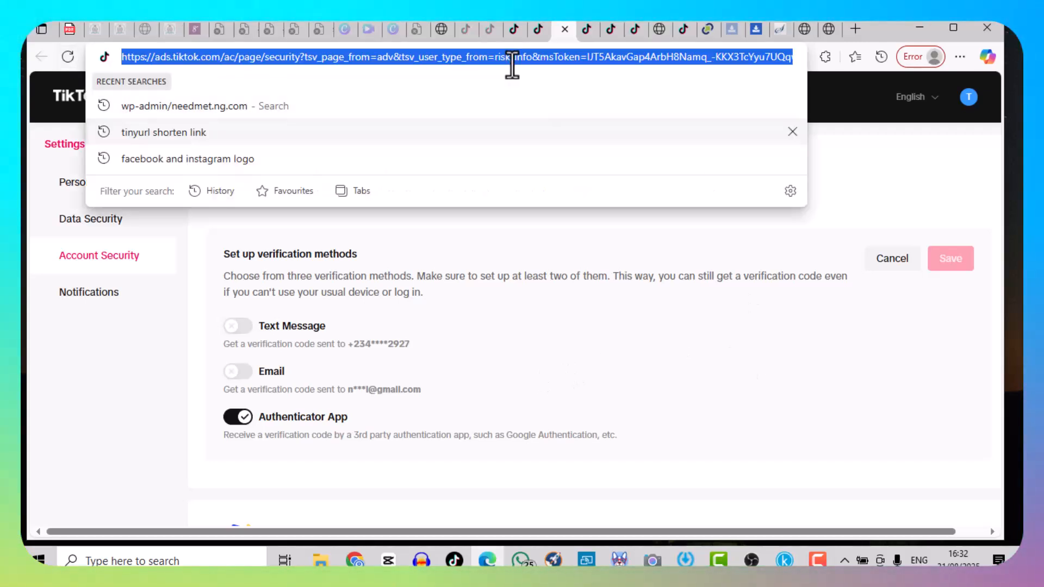
type("A")
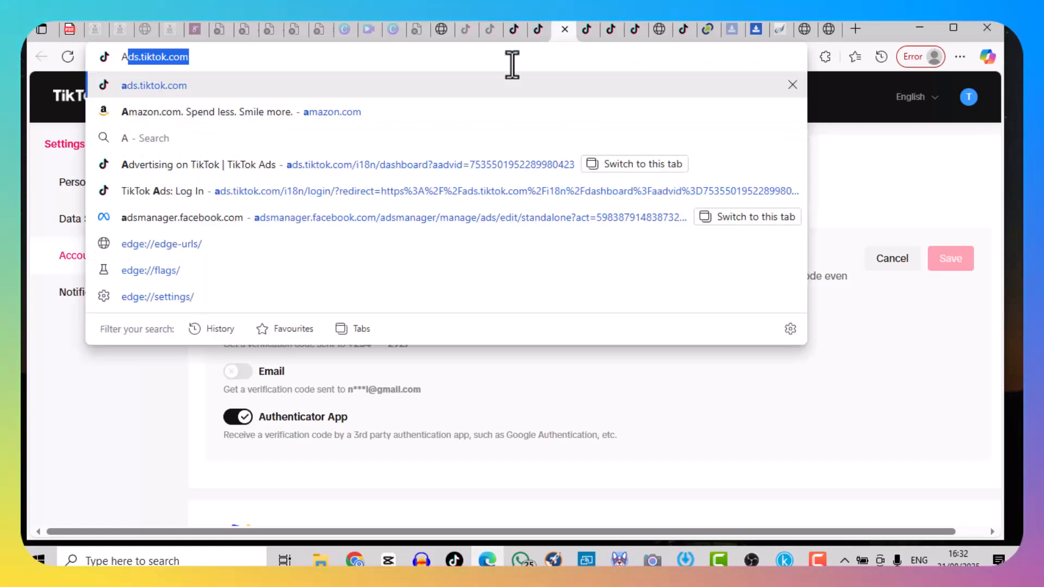
key("Return")
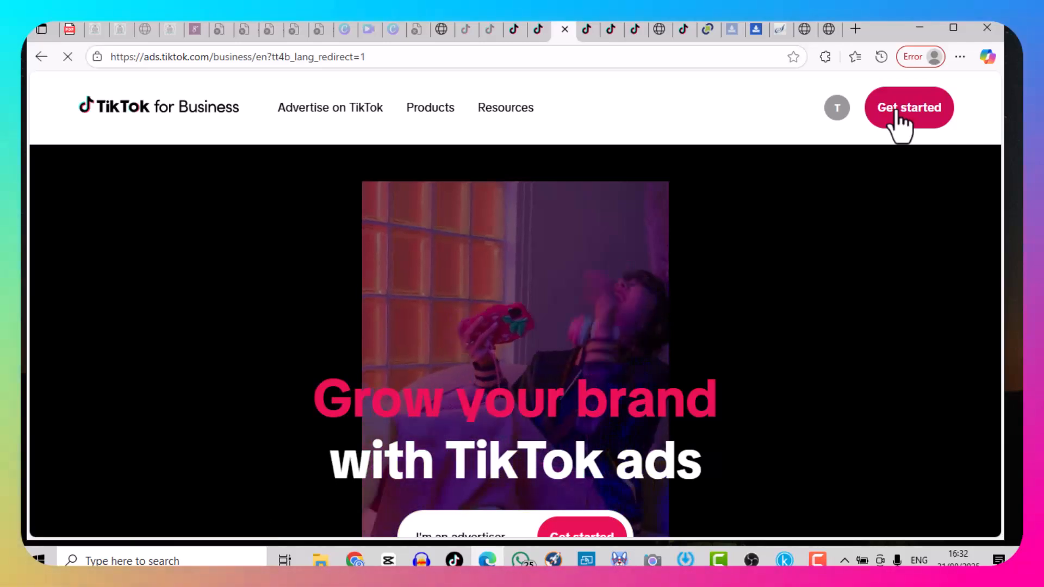
left_click(897, 114)
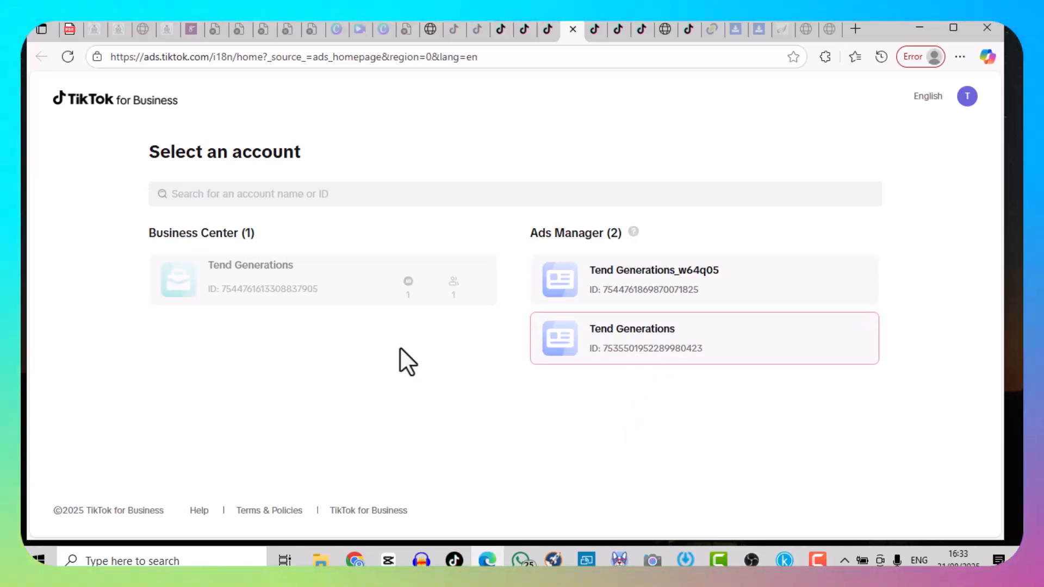
mouse_move(254, 272)
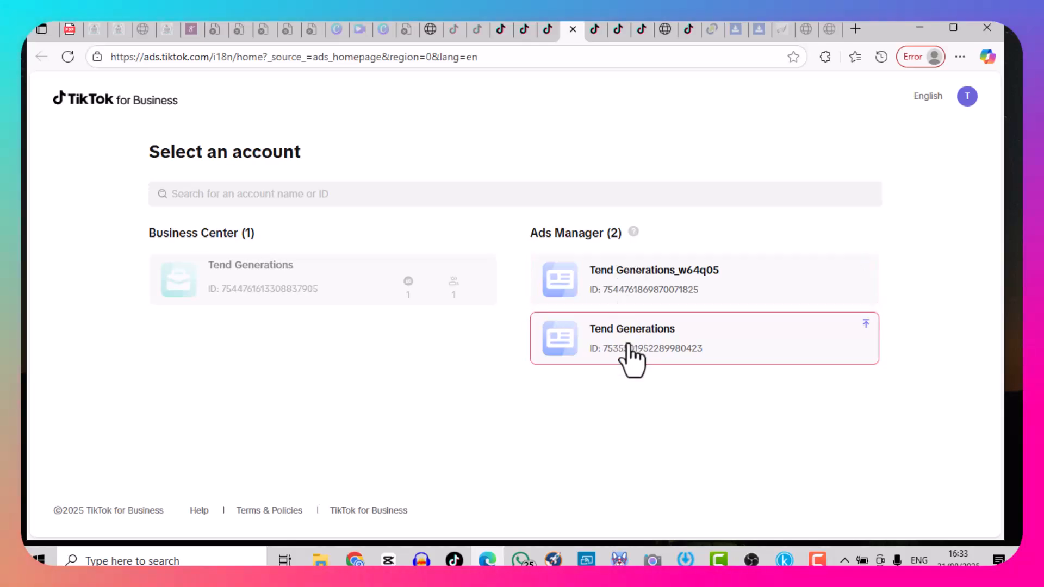
- Back out of the first Ads Manager account and open the Tend Generations account instead
left_click(669, 303)
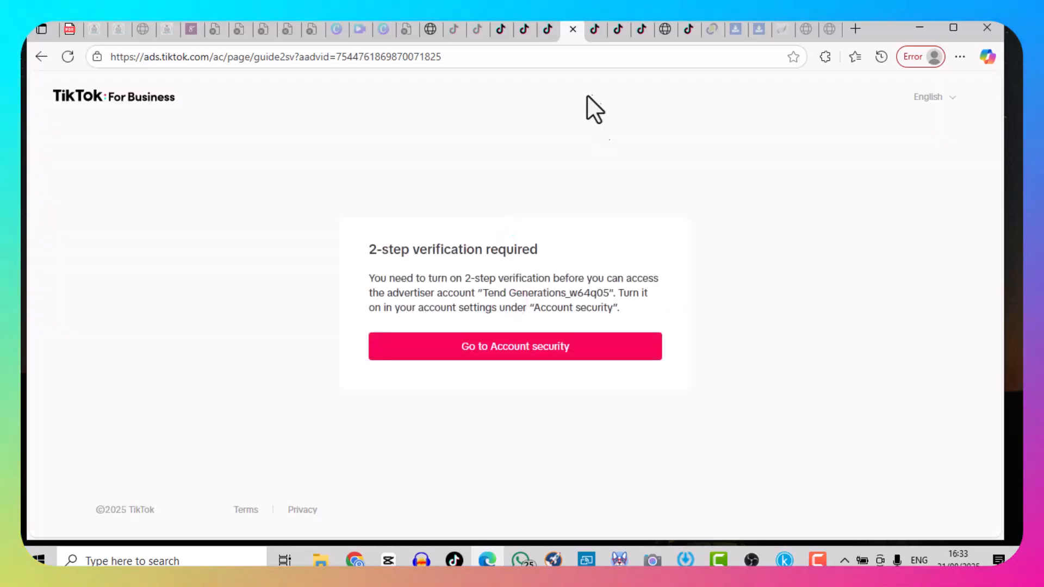
left_click(39, 59)
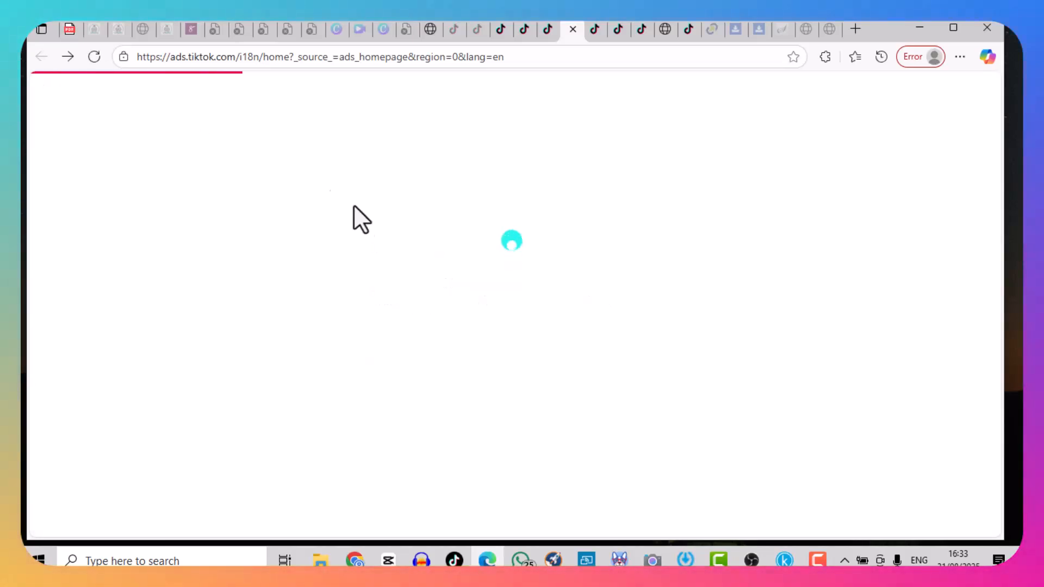
left_click(642, 340)
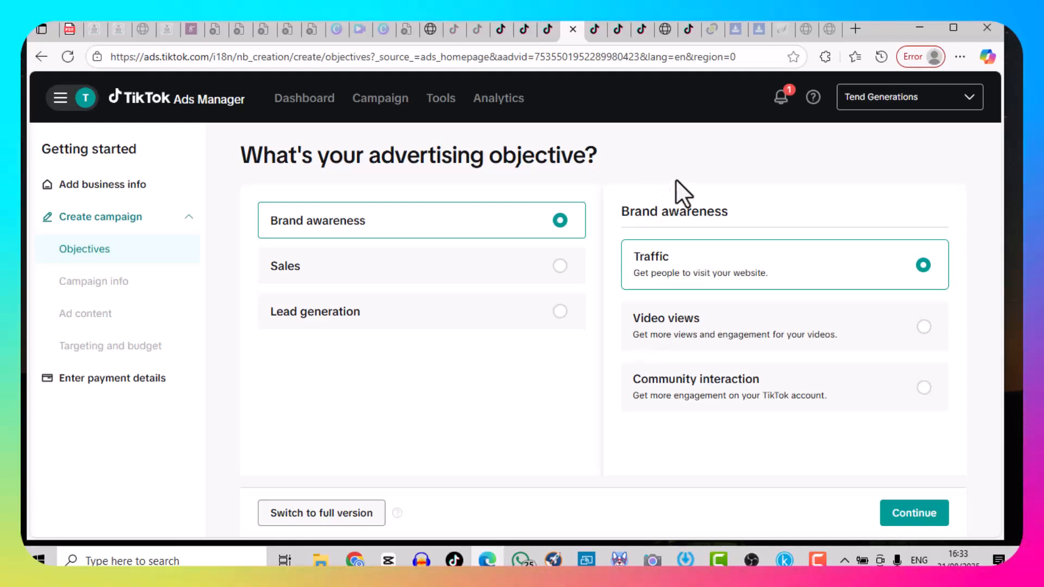
- Choose Sales as the advertising objective with the Website conversion sales goal, and continue
left_click(304, 284)
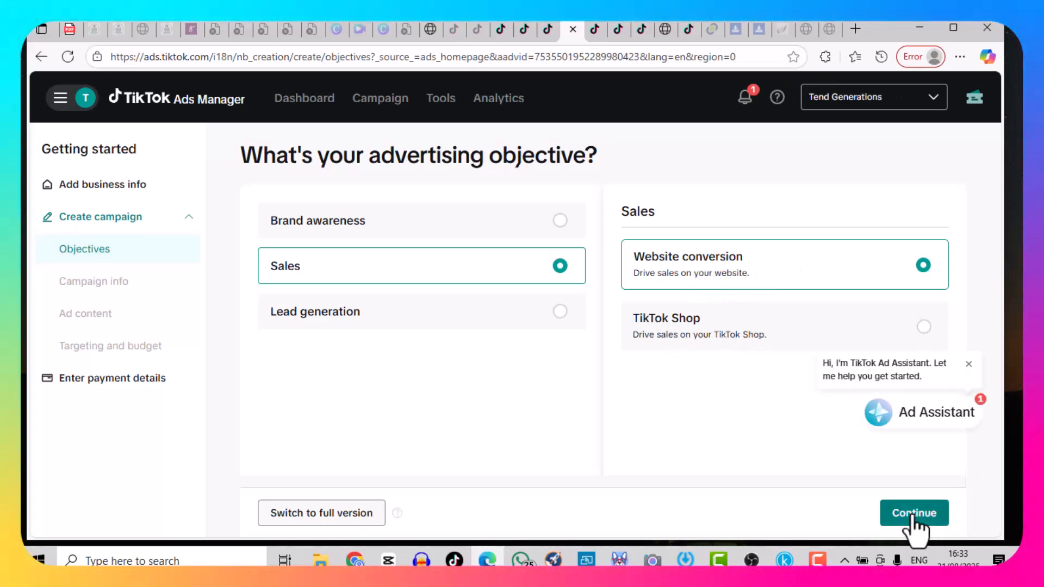
left_click(914, 514)
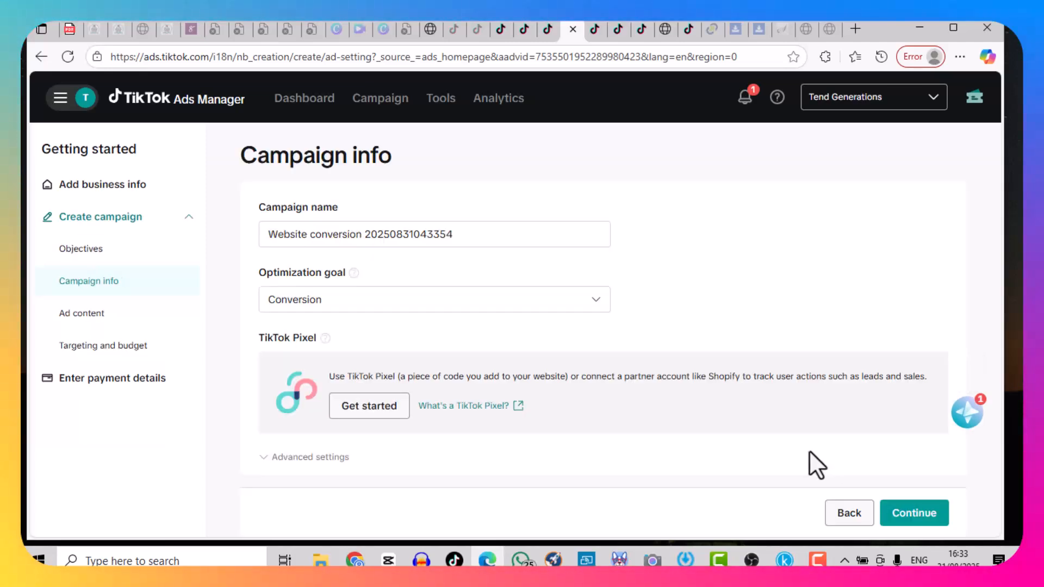